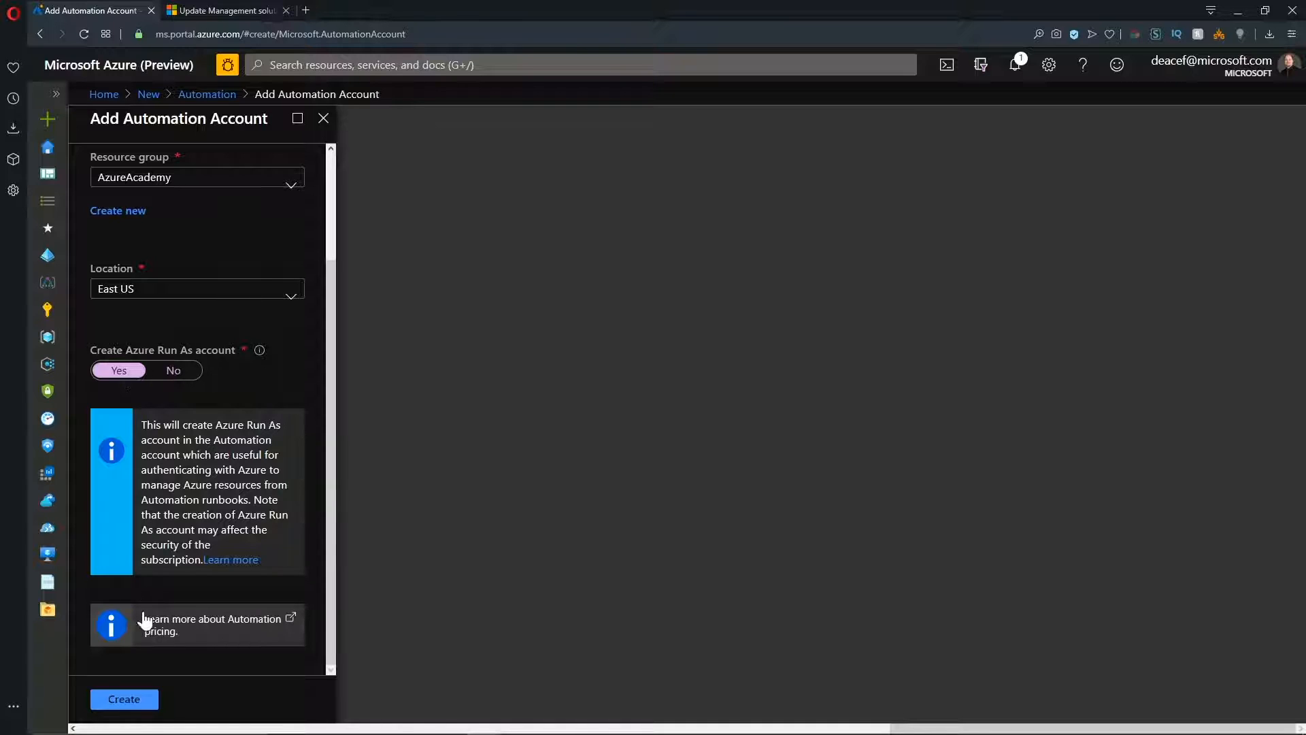
Create the Automation account in the AzureAcademy resource group, East US, with an Azure Run As account.
click(130, 698)
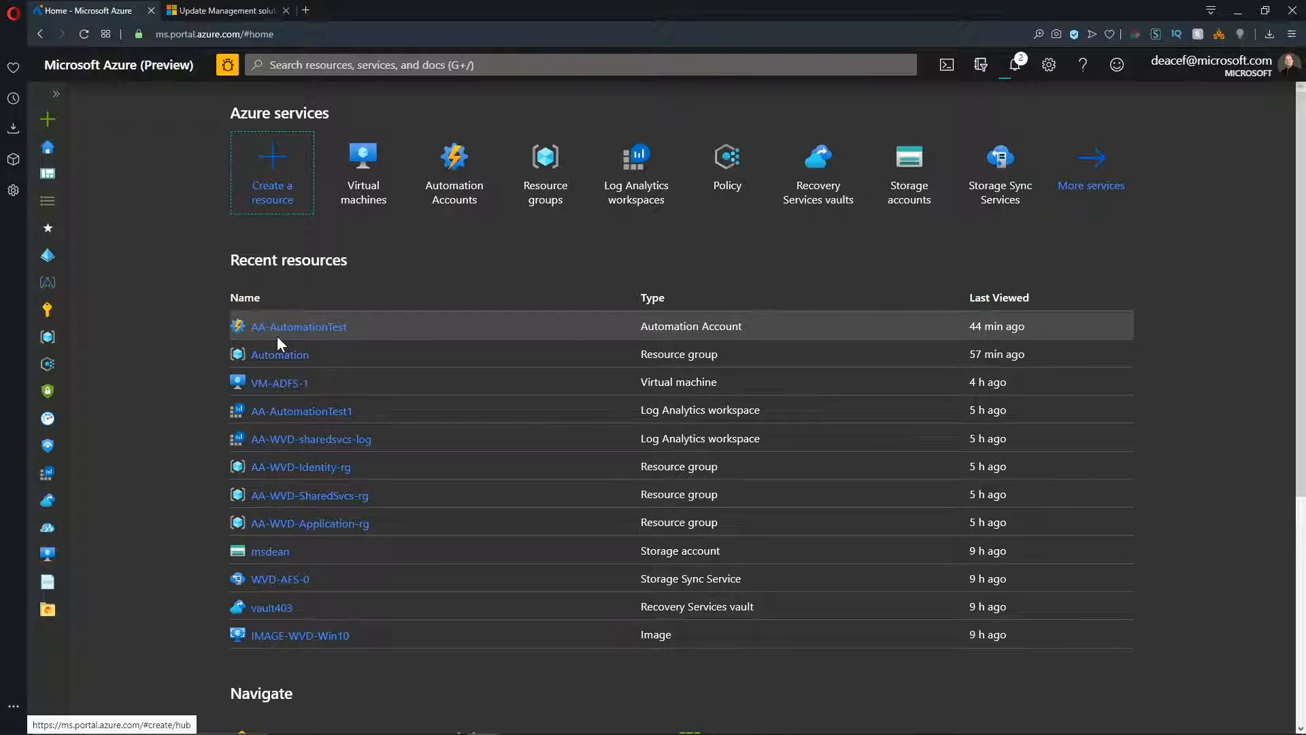
Open Update management for the AA-AutomationTest automation account in the Automation resource group.
click(537, 167)
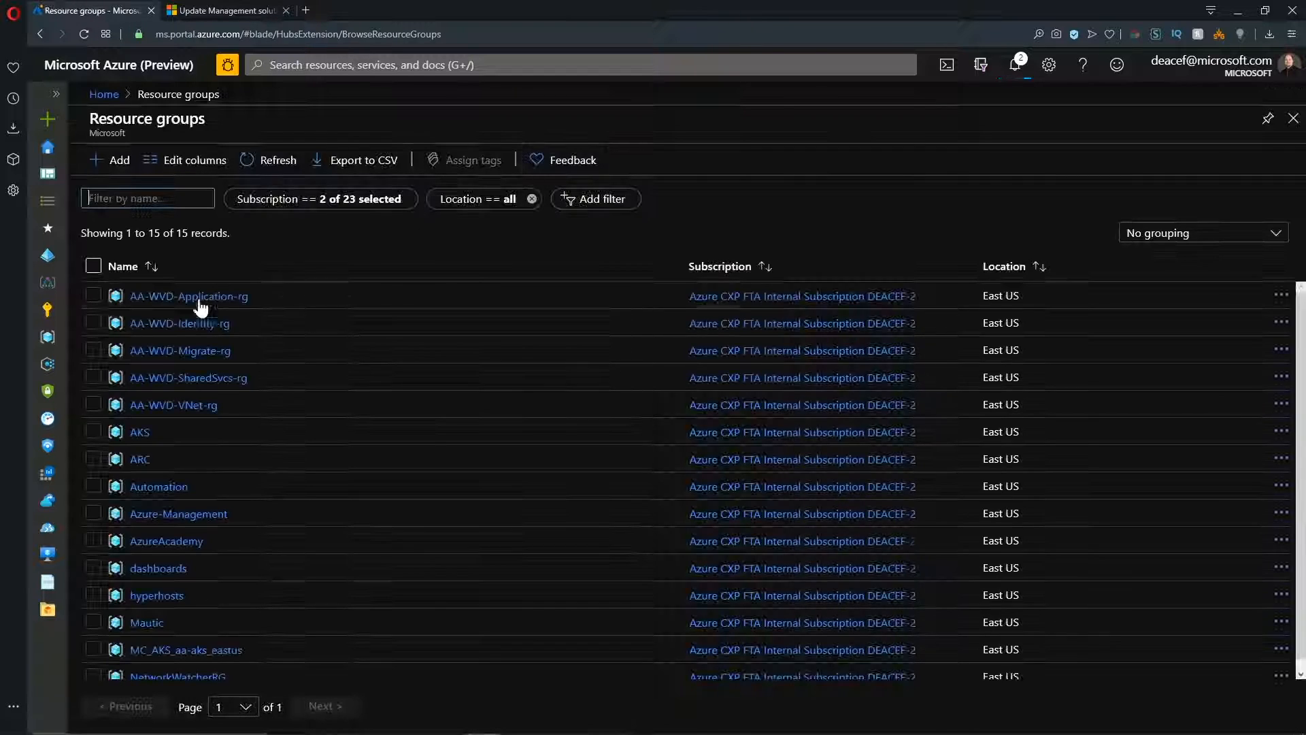
click(163, 487)
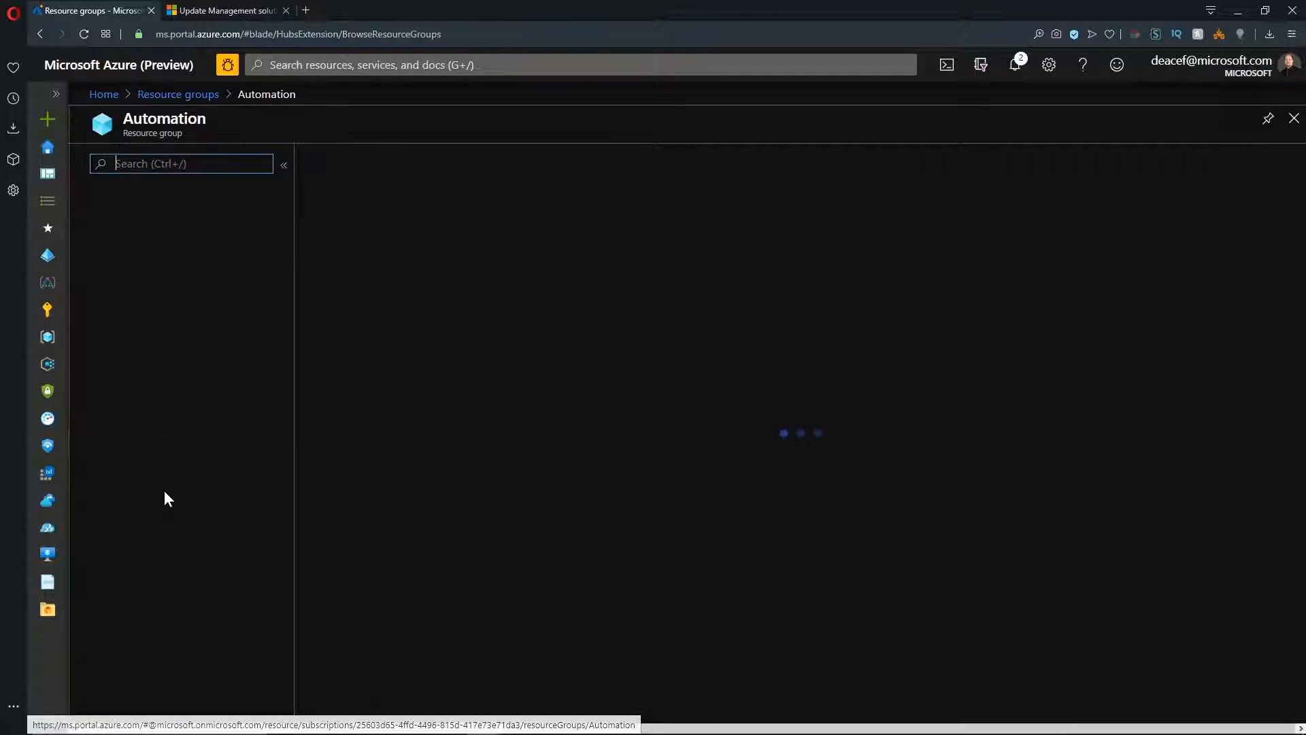
click(284, 165)
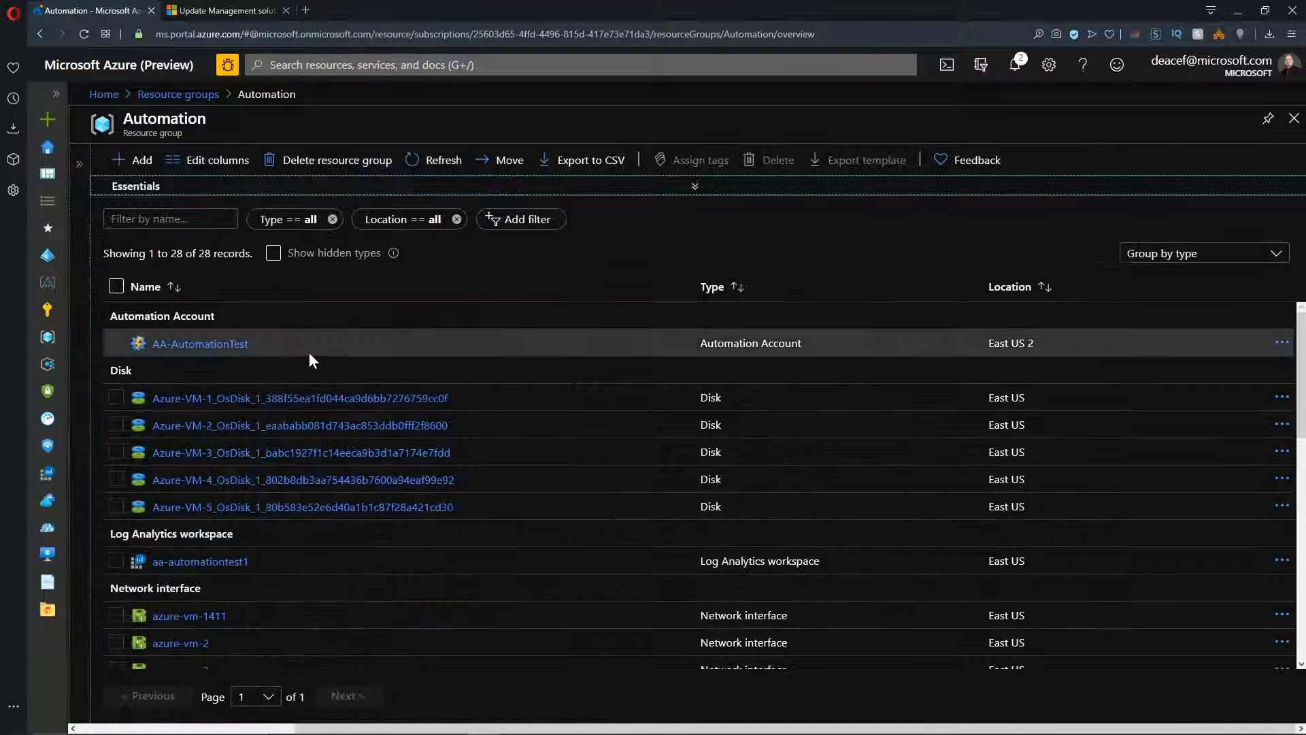
click(200, 343)
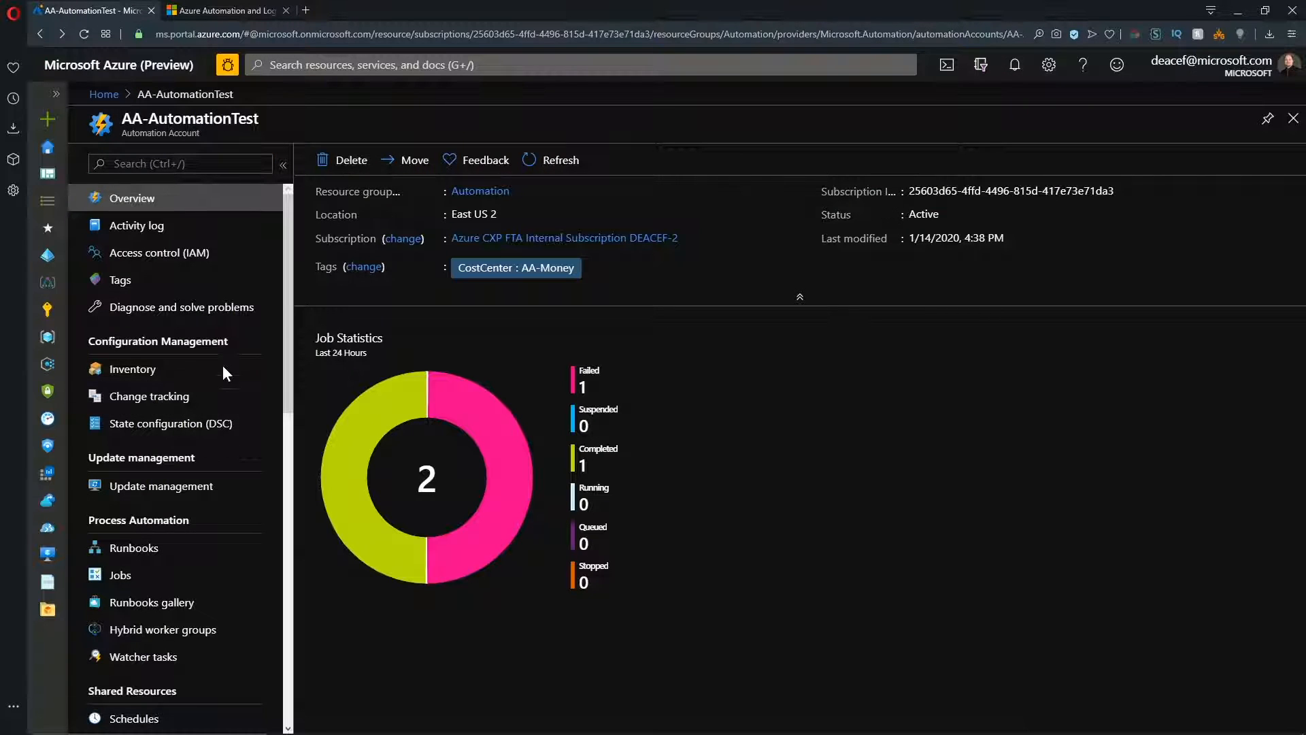
click(166, 492)
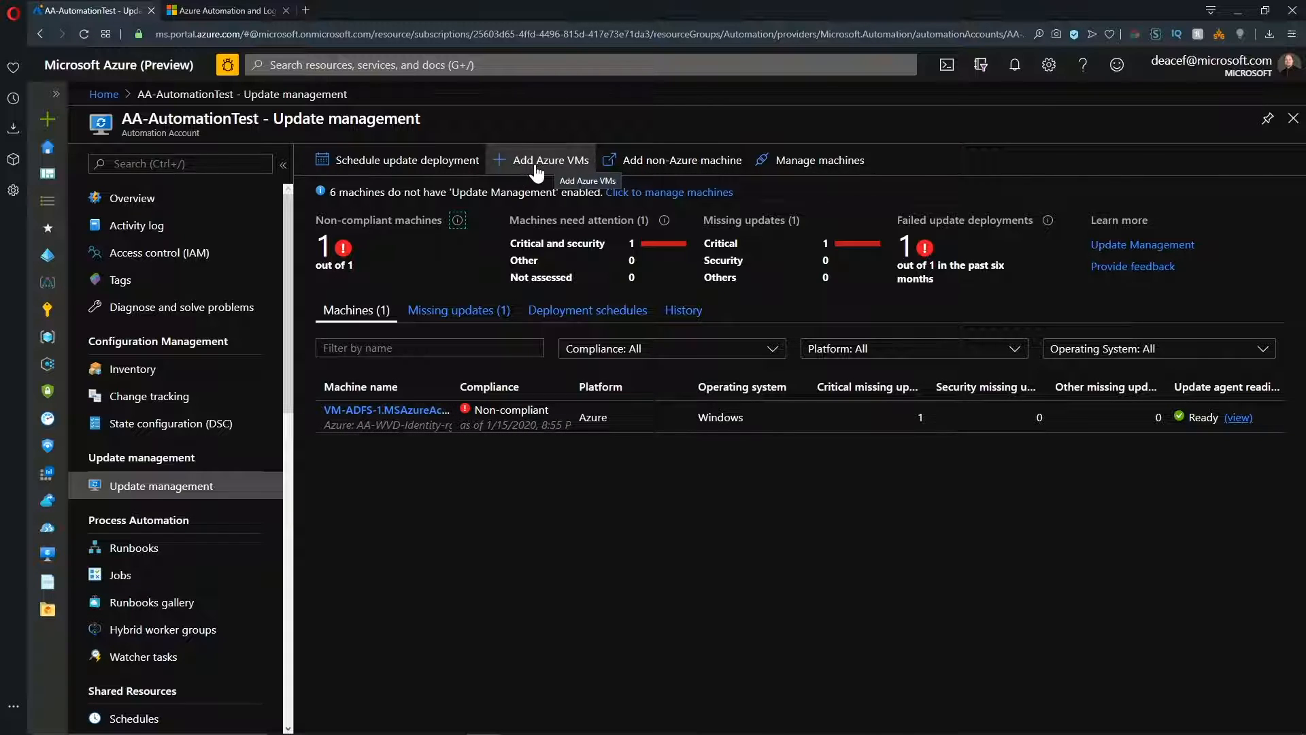
Check the Log Analytics agent documentation linked for adding non-Azure machines, and close it.
click(660, 163)
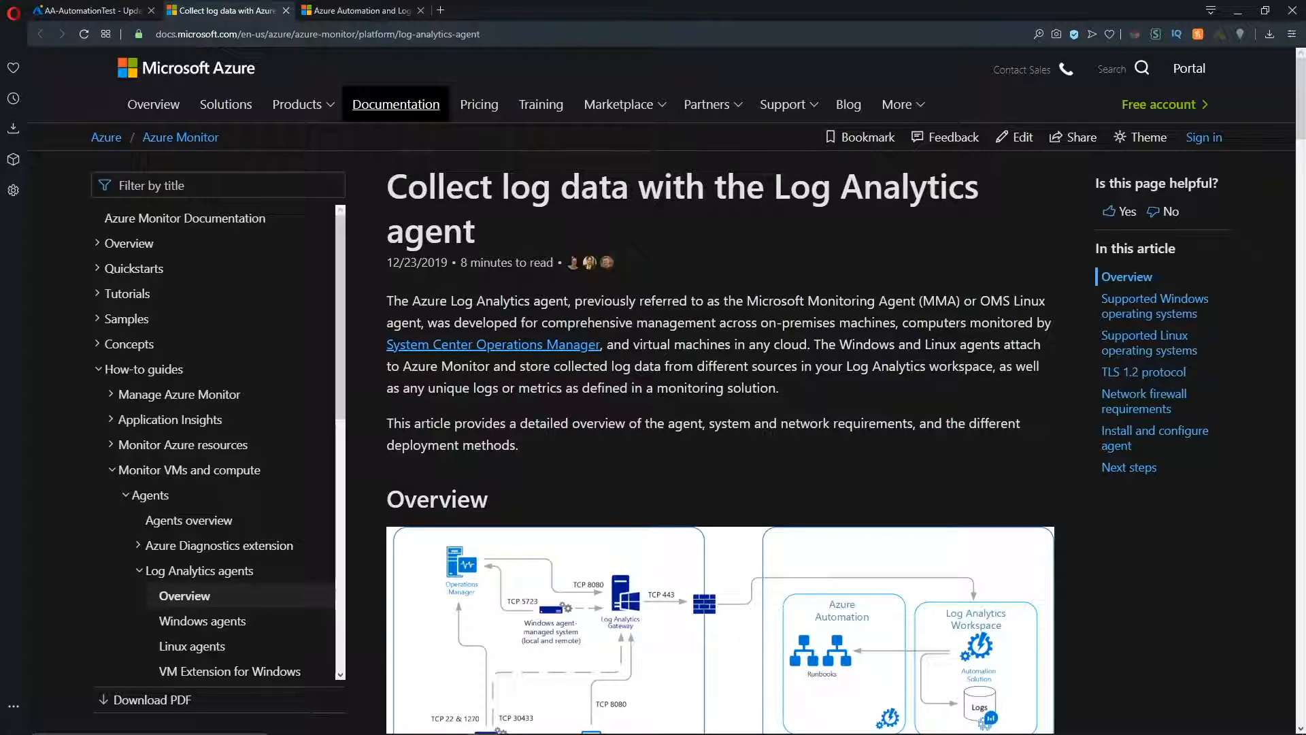
scroll(949, 340, down, 9)
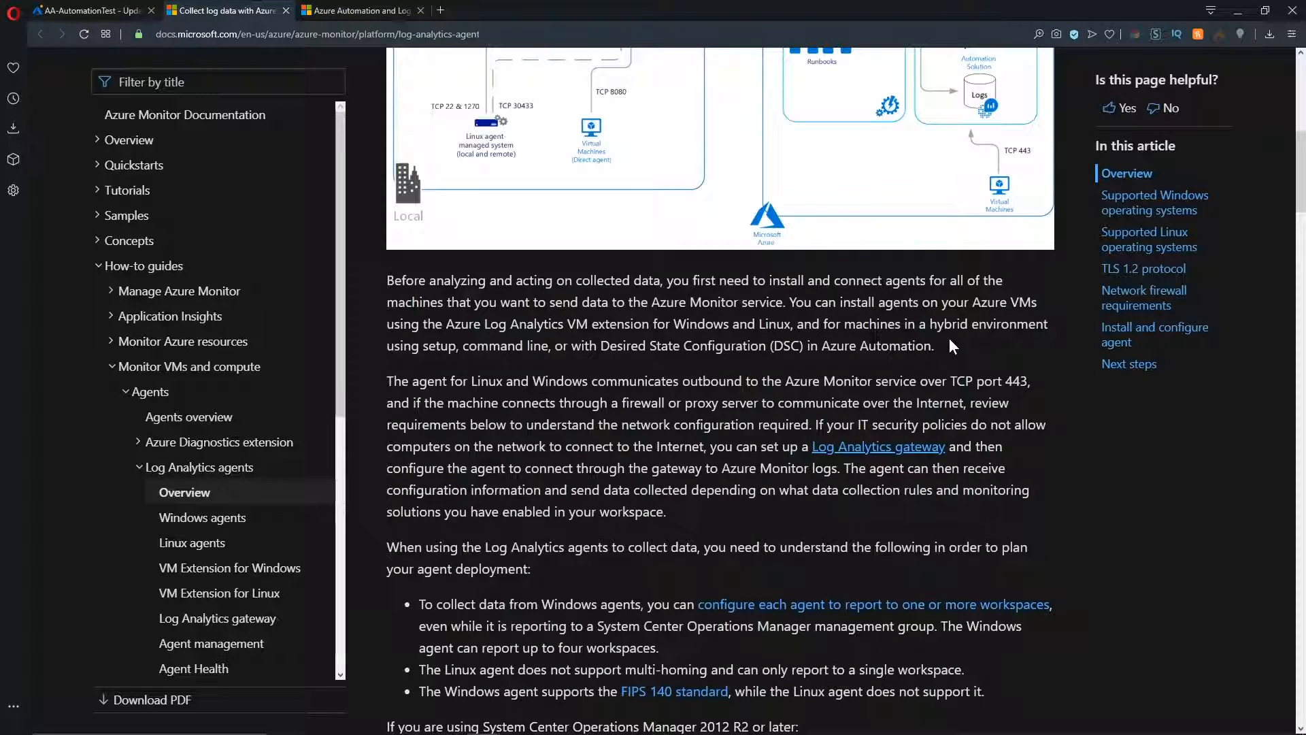
key(ctrl+w)
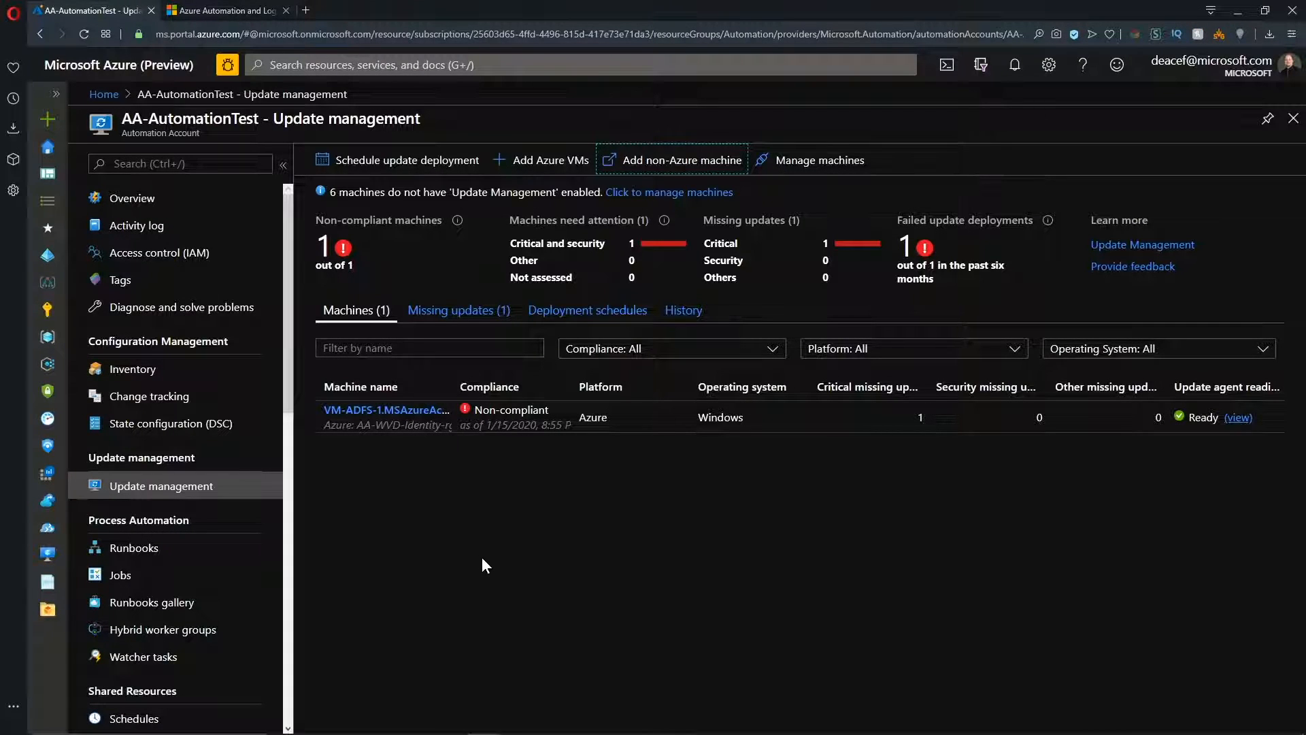
View the advanced settings of the AA-WVD-sharedsvcs-log Log Analytics workspace.
click(48, 478)
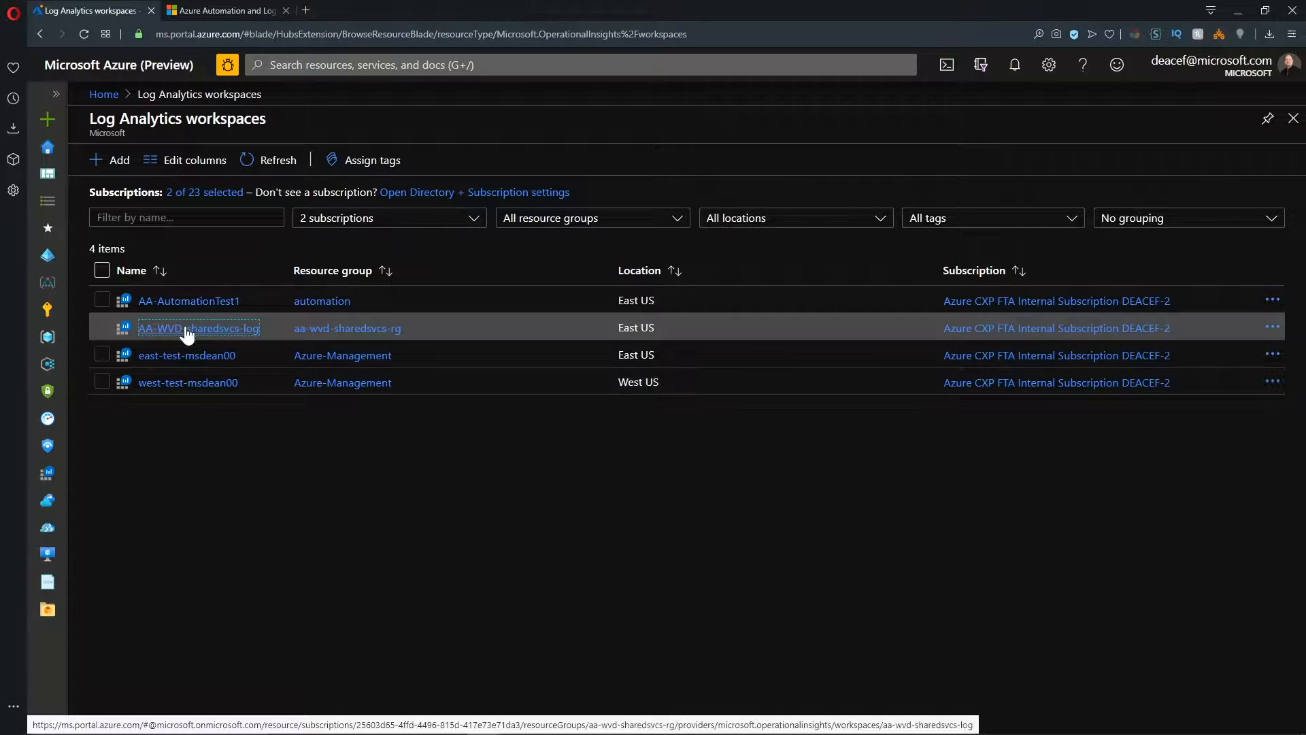
click(187, 327)
click(145, 429)
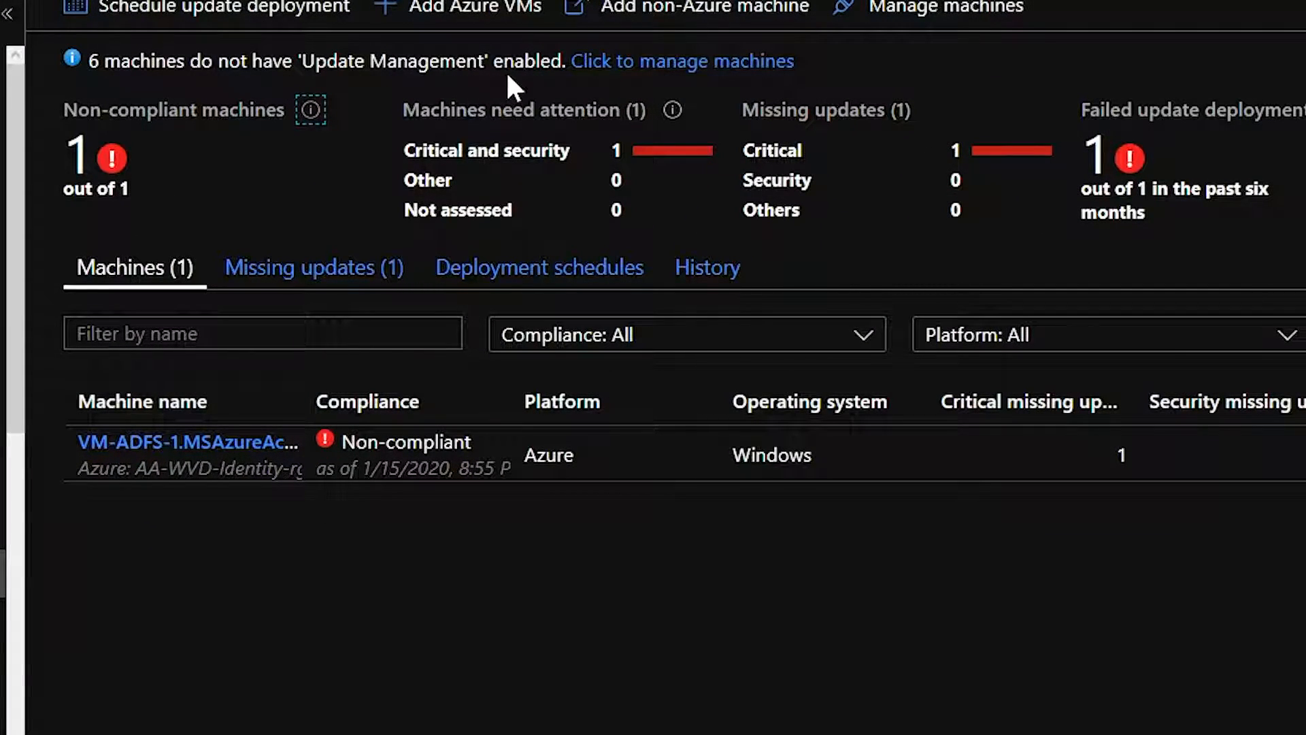
Enable Update Management on the selected machines ARC-VM-1, ARC-VM-2, ARC-VM-3, ARC-VM-4, HYPER-1 and Phantom.
click(677, 64)
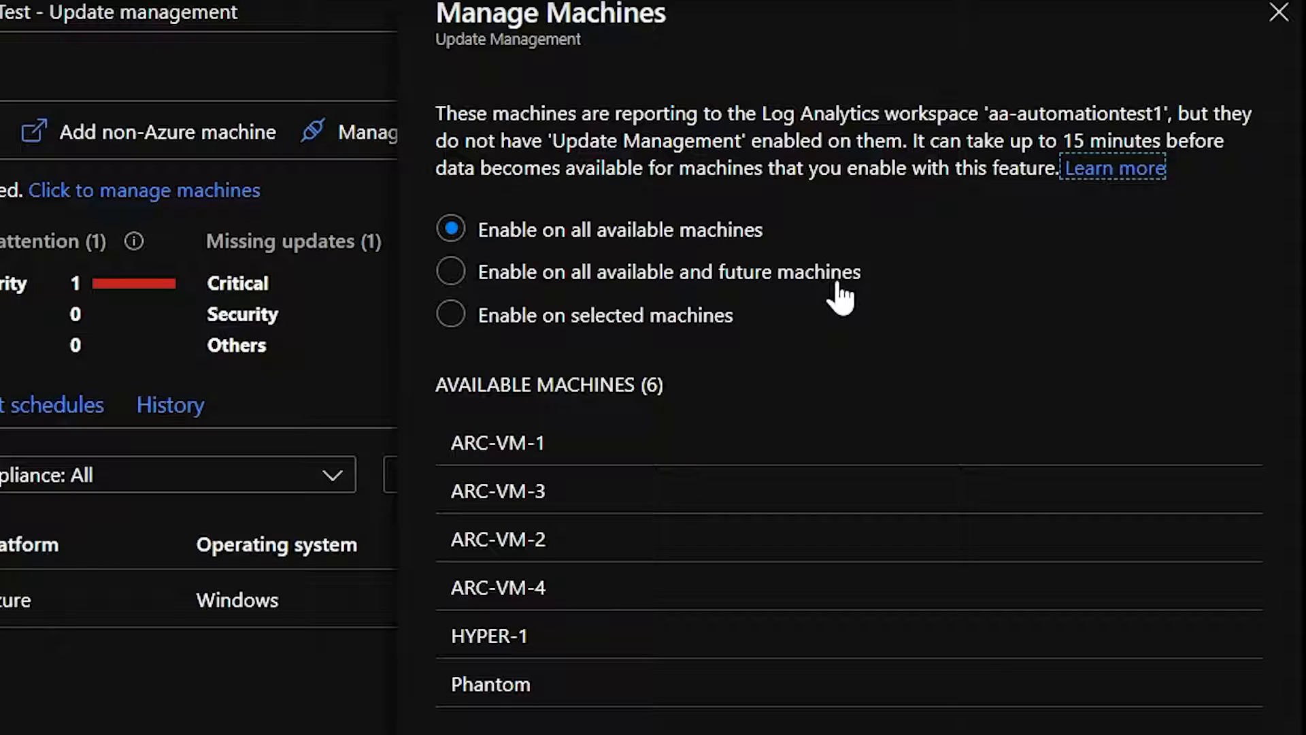
click(450, 317)
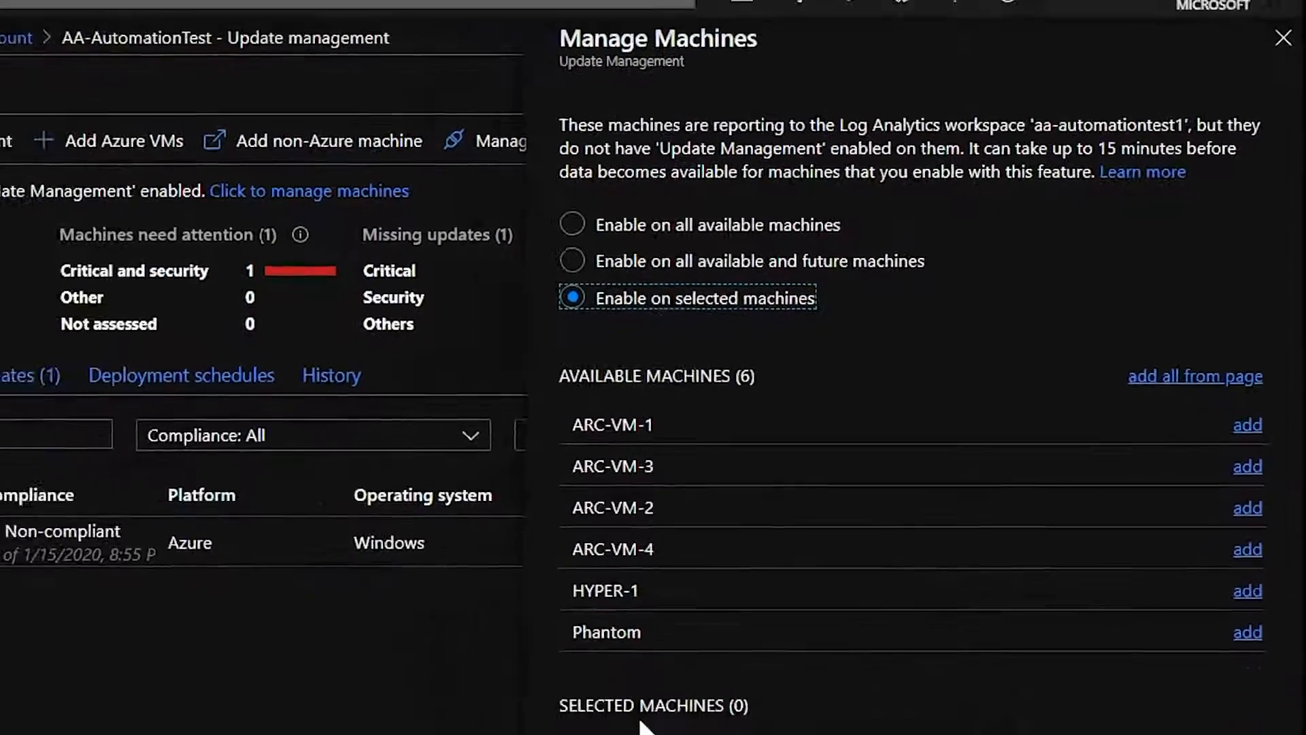
click(1247, 425)
click(1247, 465)
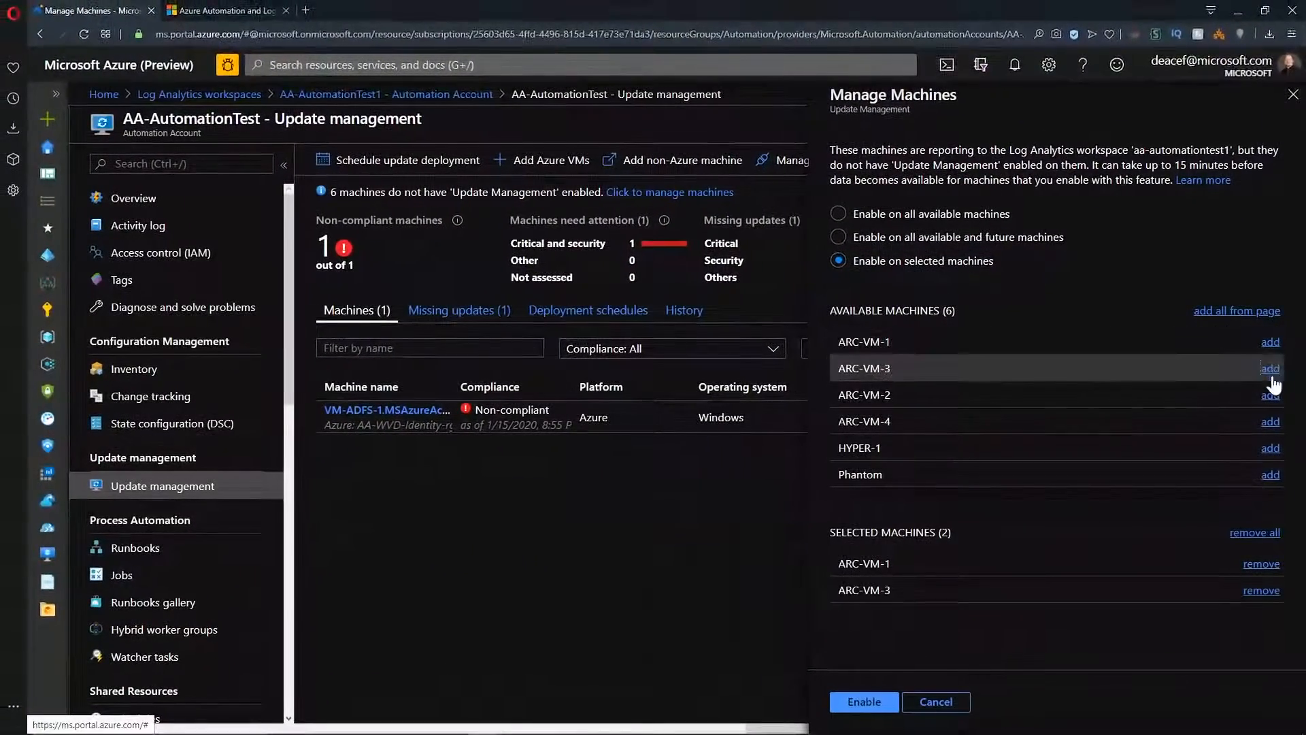
click(1270, 394)
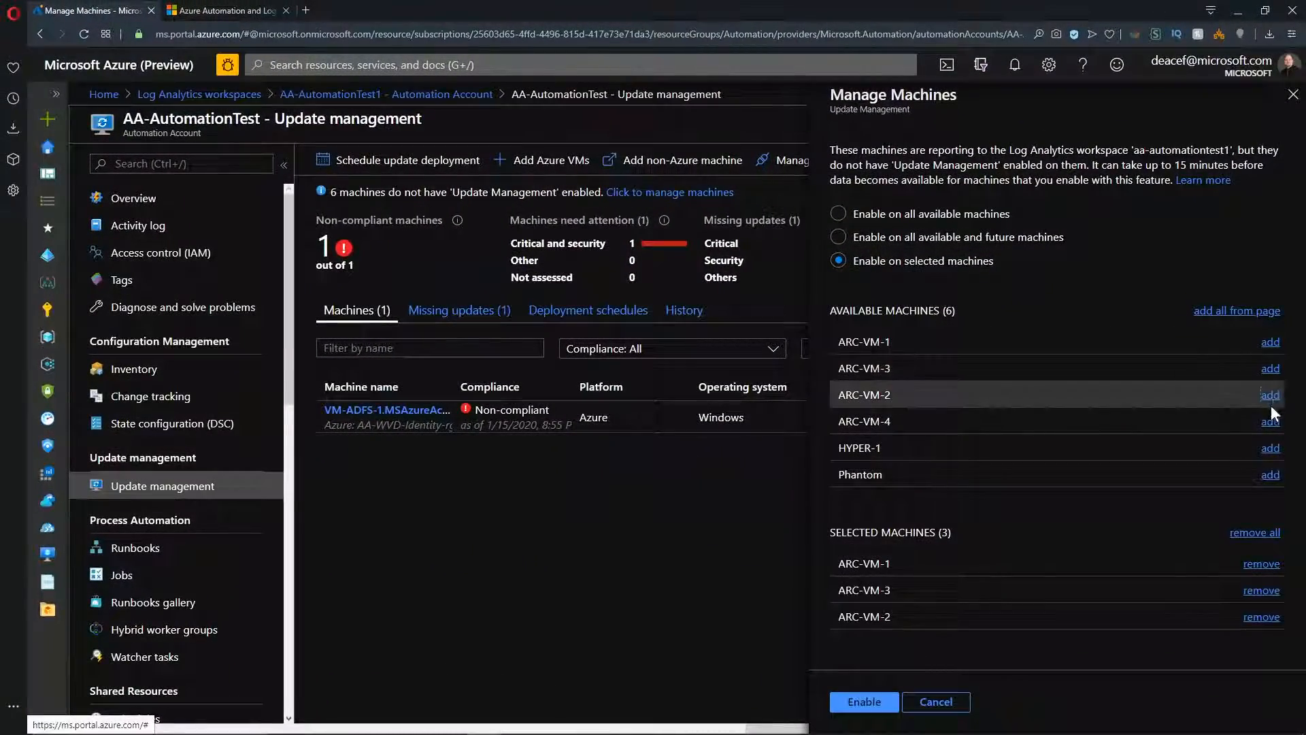
click(1270, 421)
click(1270, 448)
click(1270, 474)
scroll(1088, 544, down, 1)
click(865, 702)
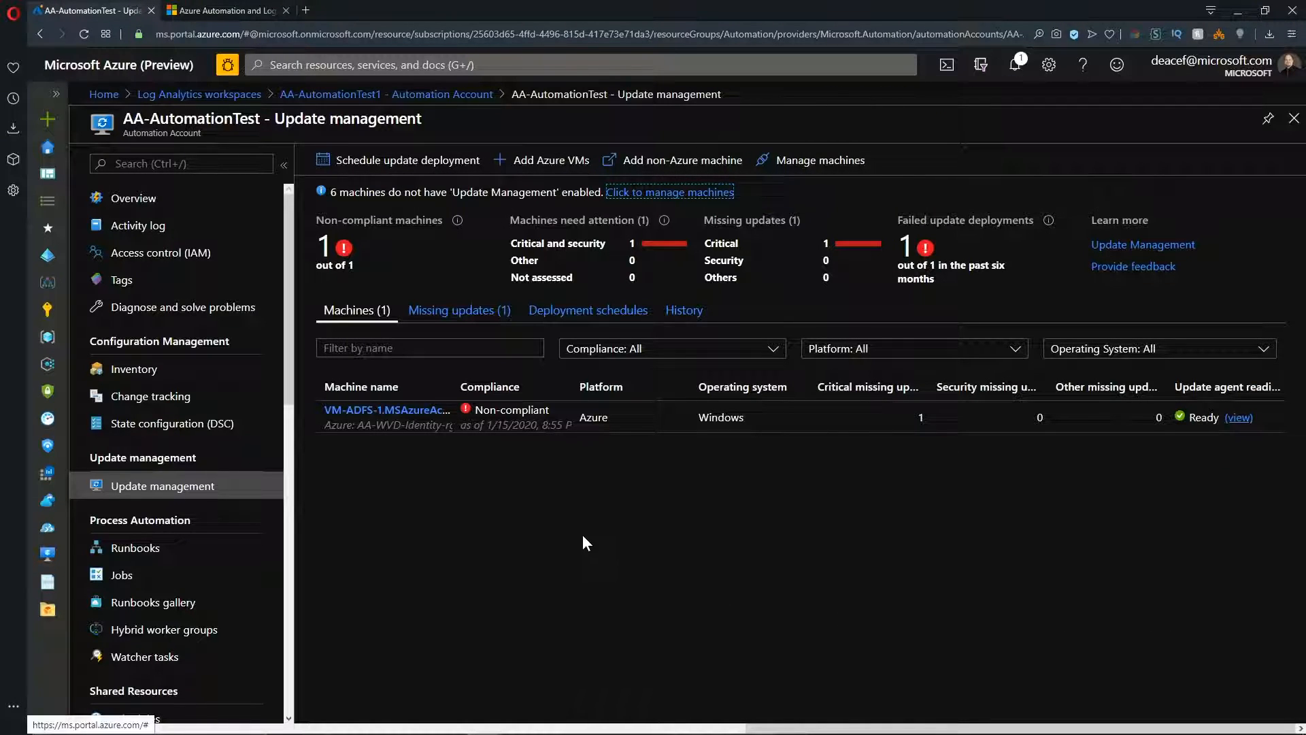
Enable Update Management on the East US Azure VMs azure-vm-1 through azure-vm-5.
click(532, 161)
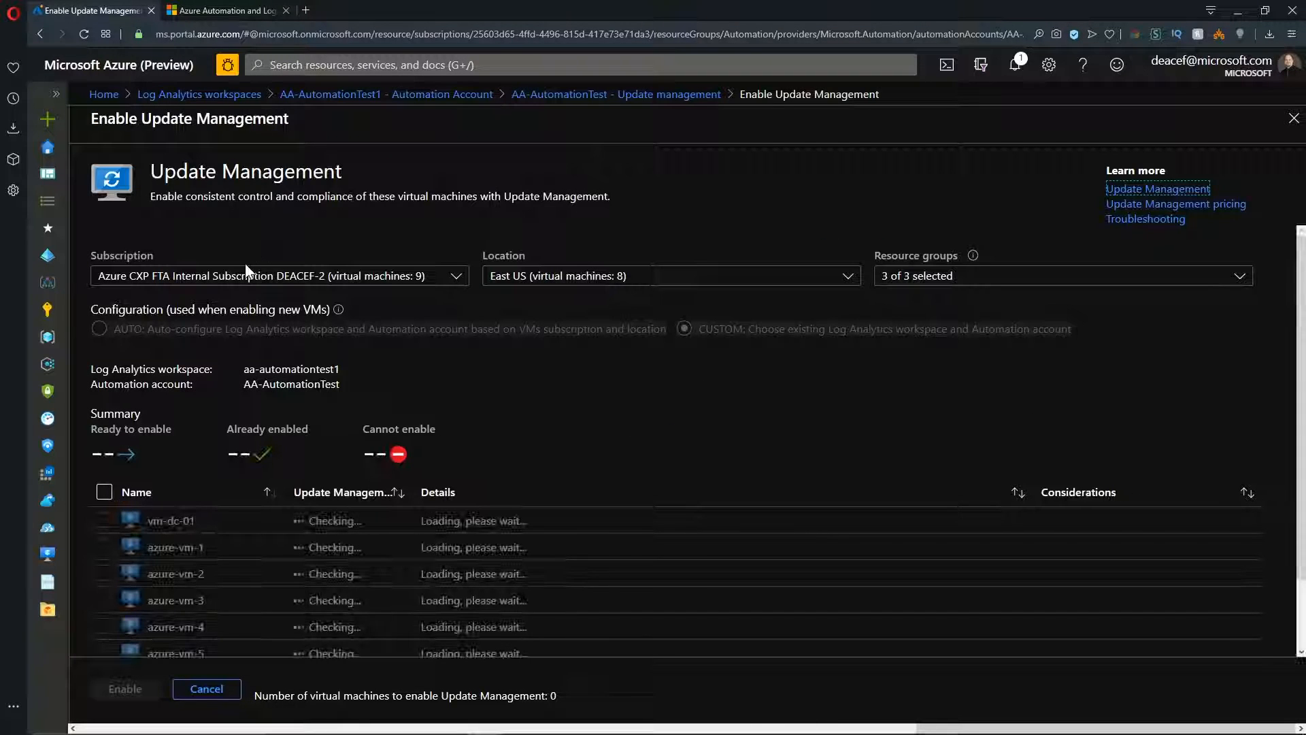
scroll(239, 463, down, 1)
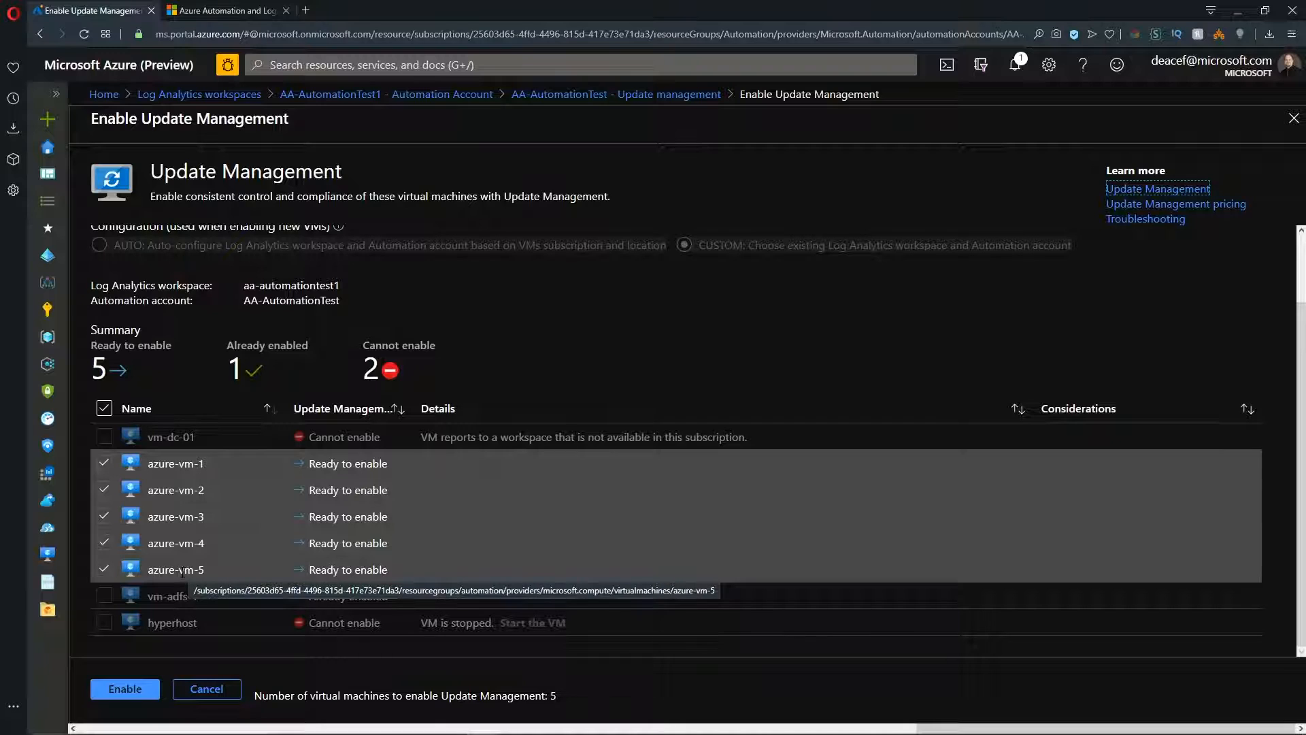
click(118, 687)
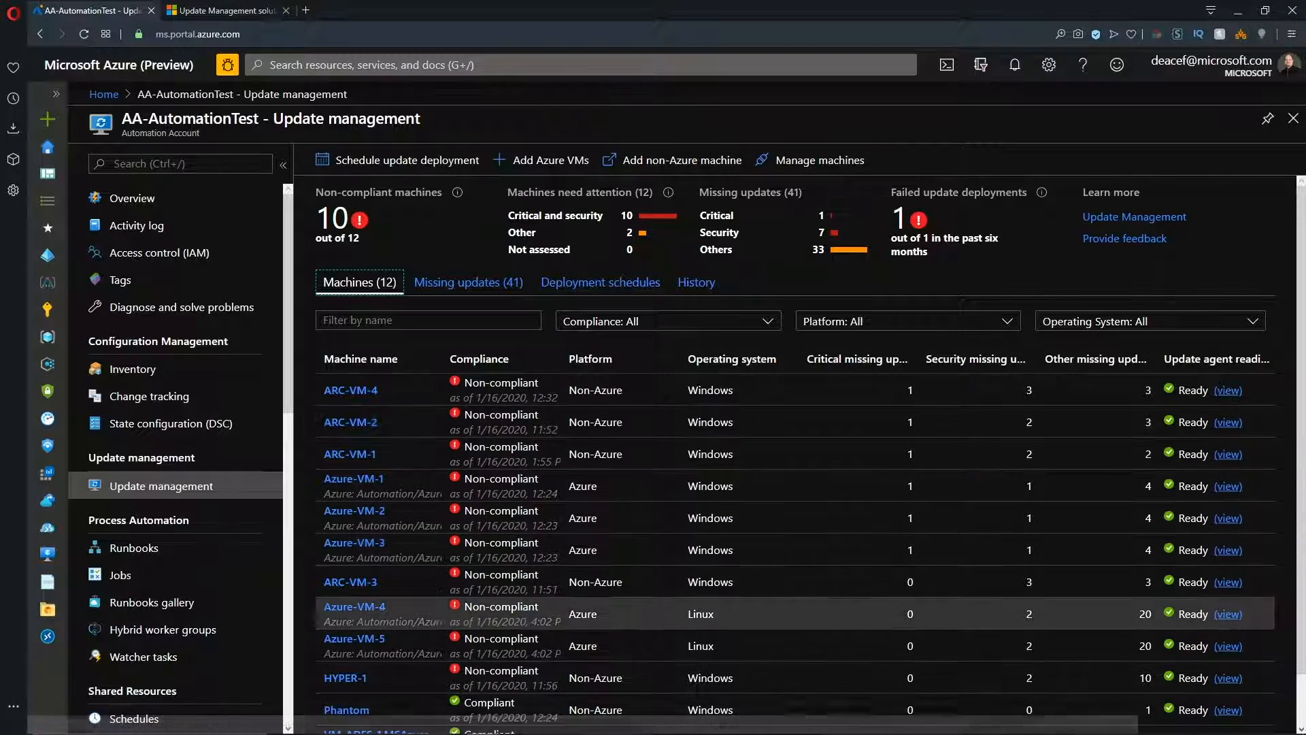
Review the machine compliance list and open the Log Analytics workspace linked to the AA-AutomationTest automation account.
scroll(1204, 662, down, 1)
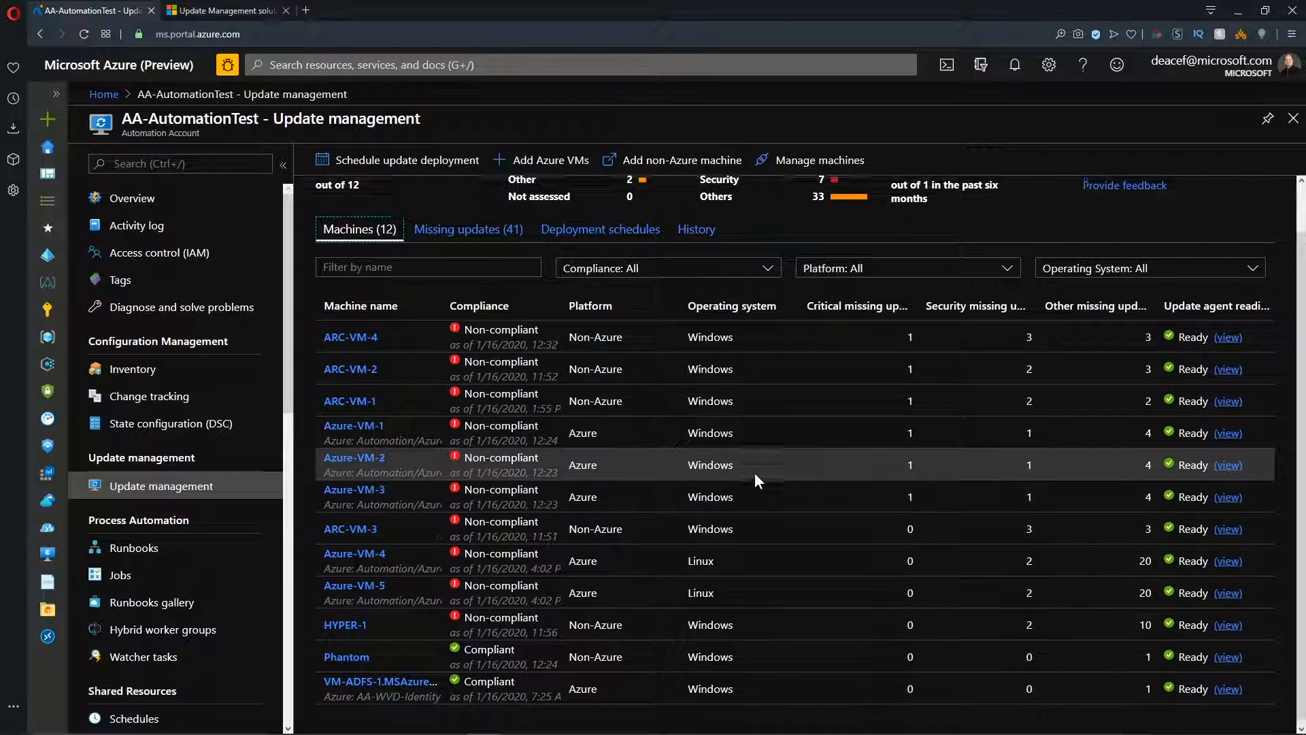
scroll(755, 474, up, 1)
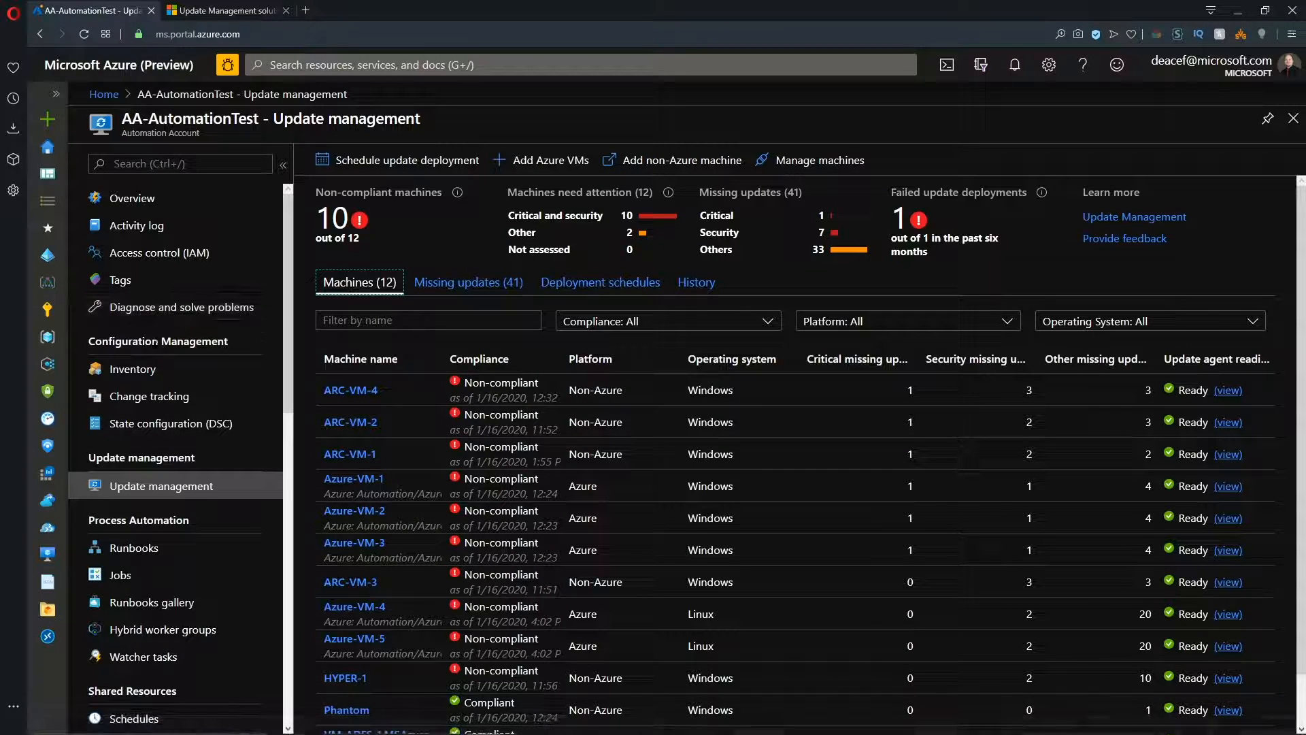
scroll(150, 326, down, 9)
click(138, 294)
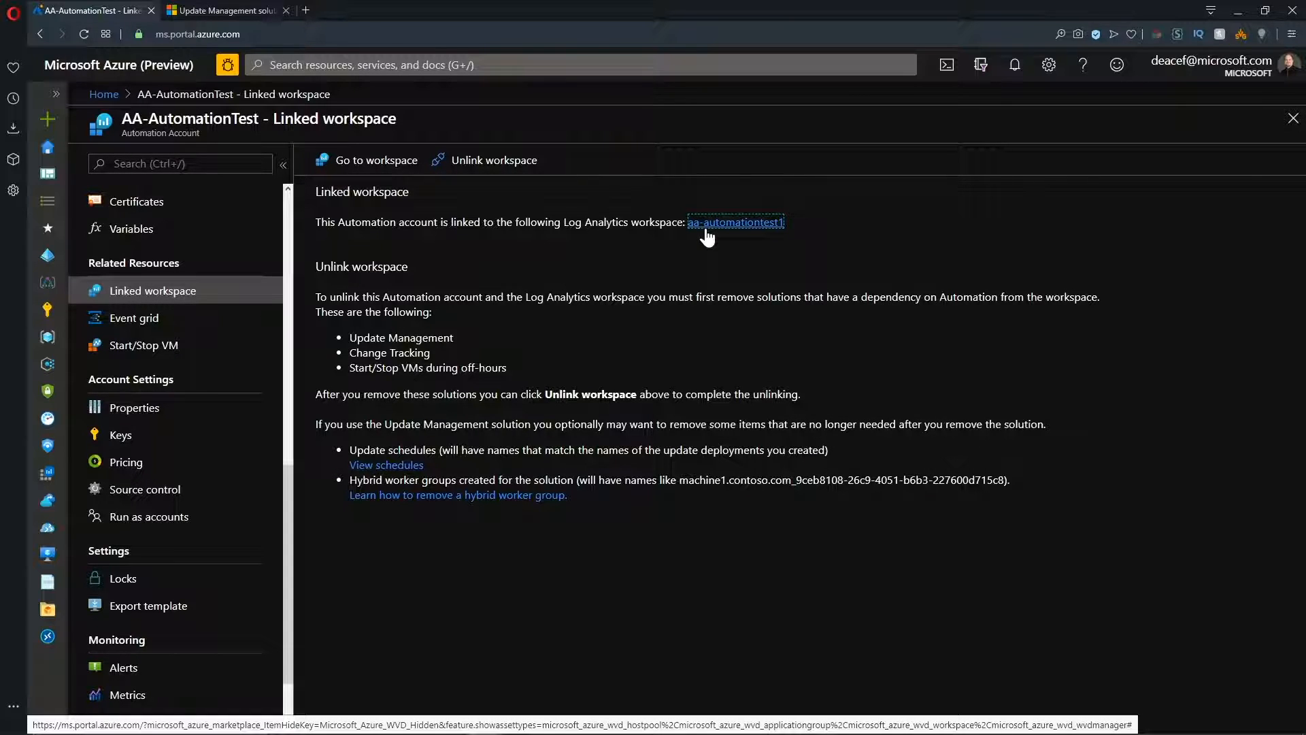
click(386, 163)
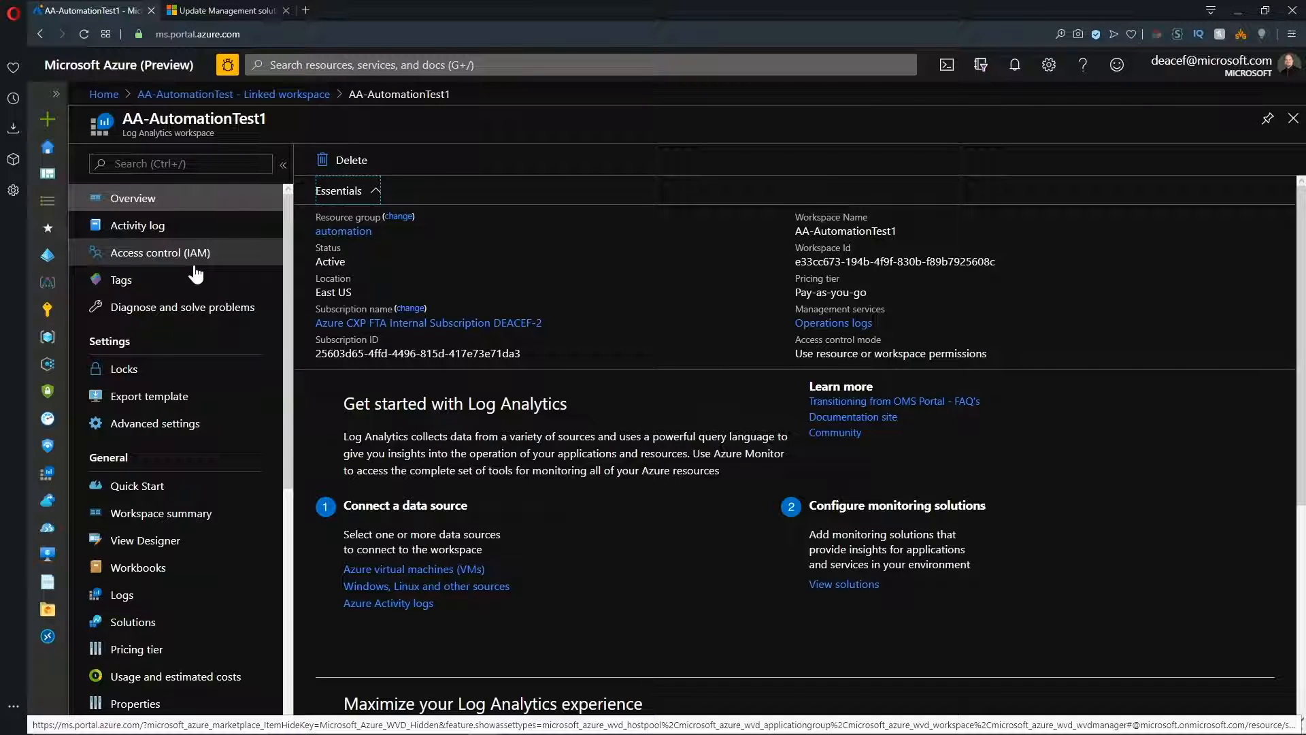
Examine the System Update Assessment details from the workspace summary, including missing updates and common update queries.
click(153, 513)
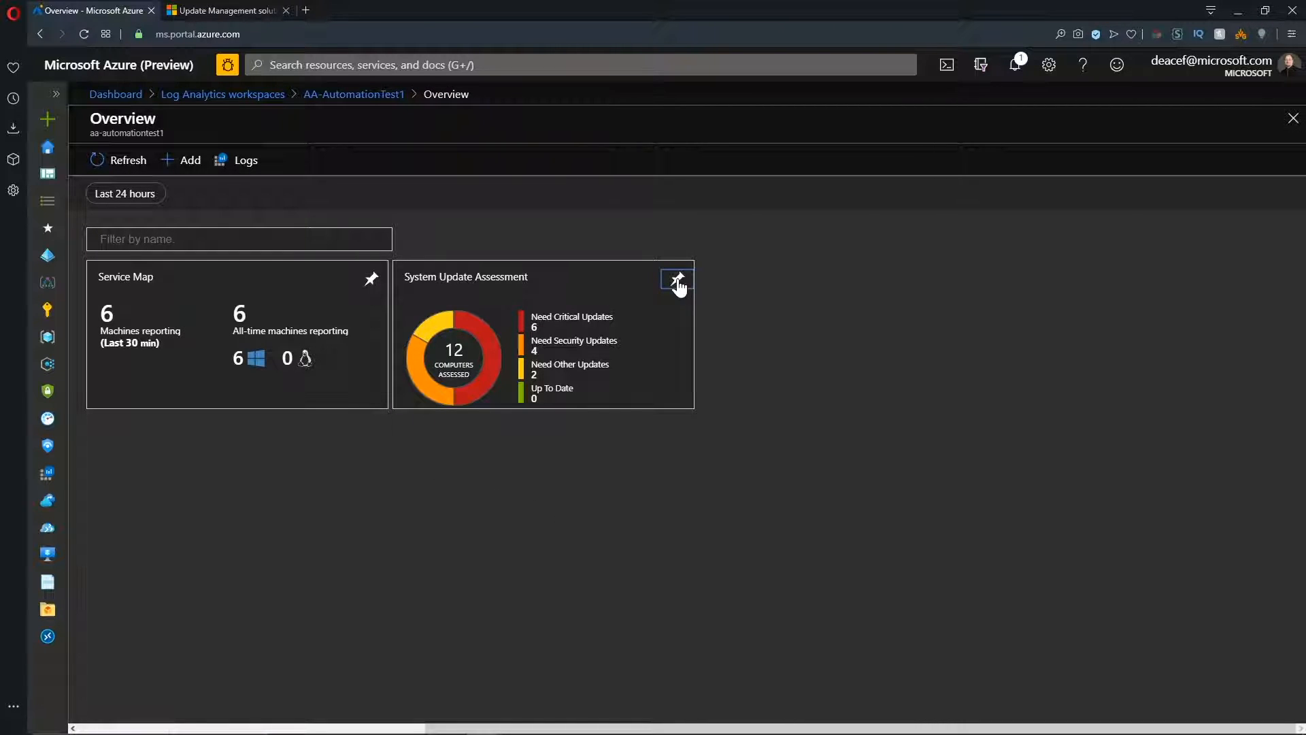
click(537, 285)
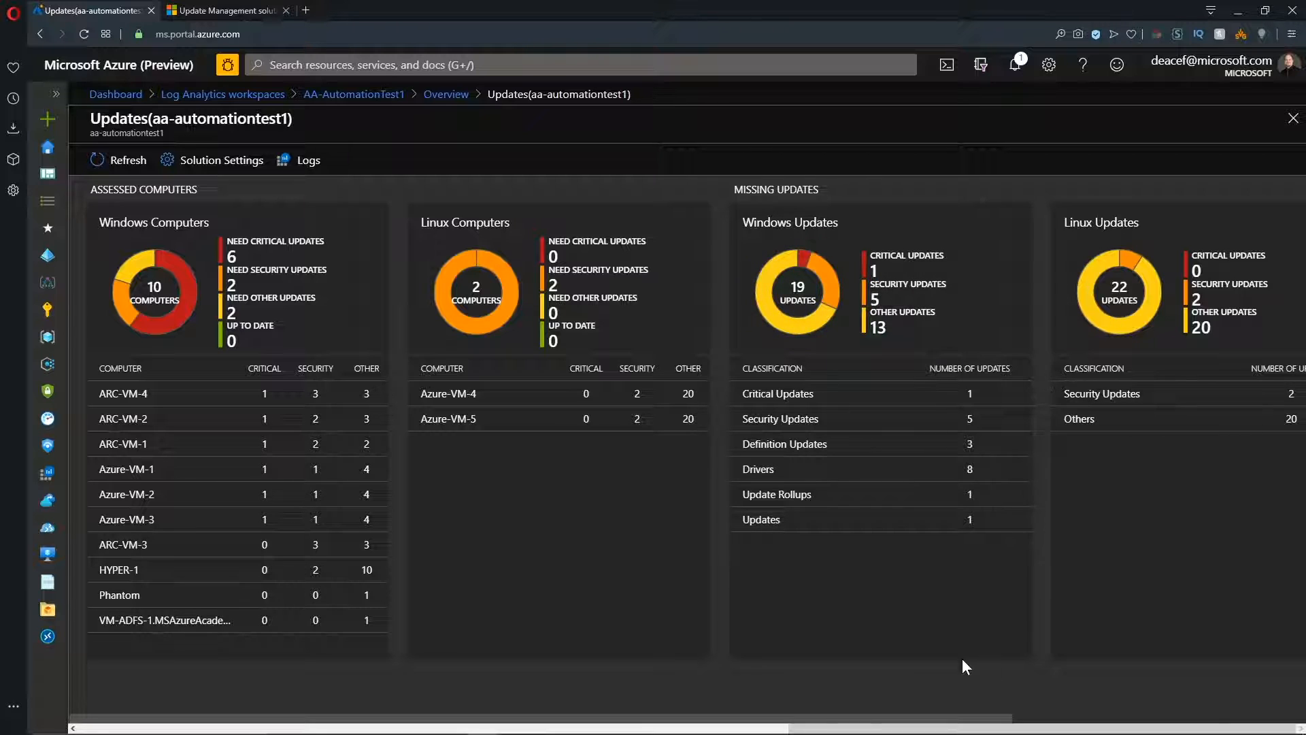
drag(950, 719, 1290, 730)
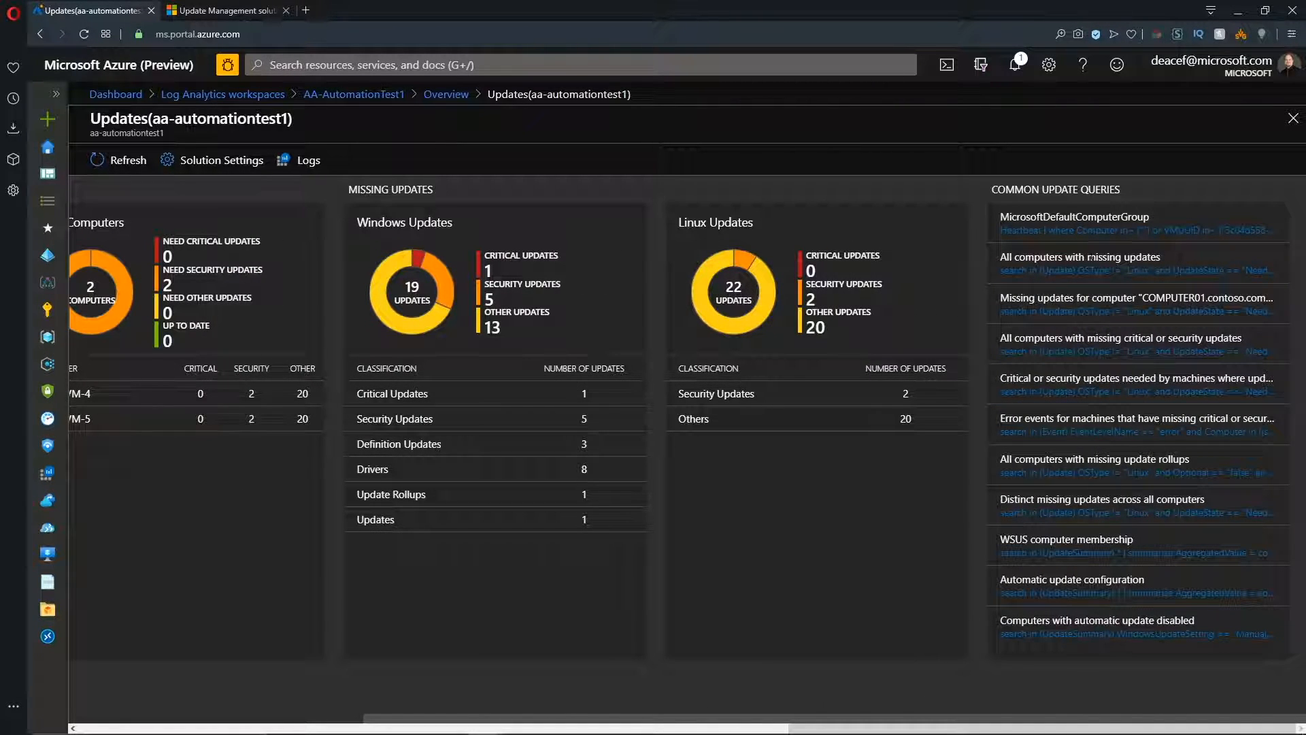
Run the common query for computers with automatic update disabled, and expand the Update table's fields under Update Management.
click(1074, 640)
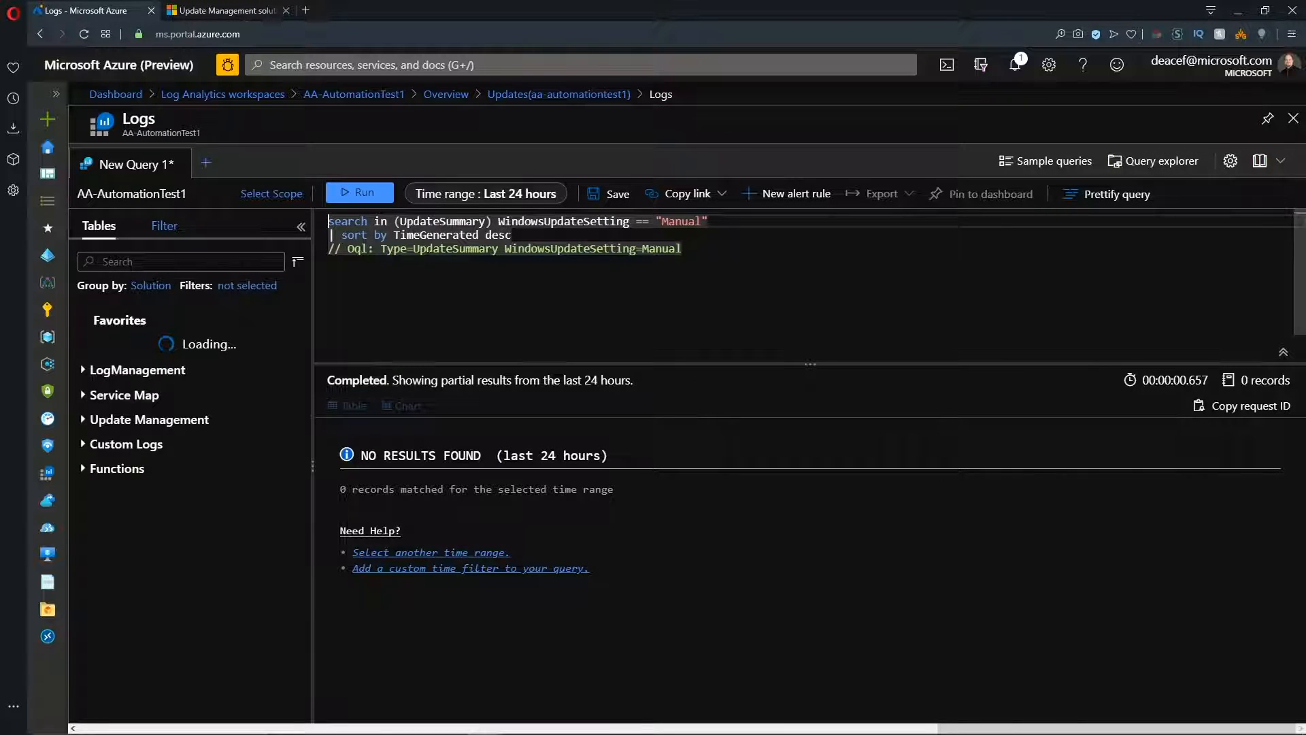
click(366, 193)
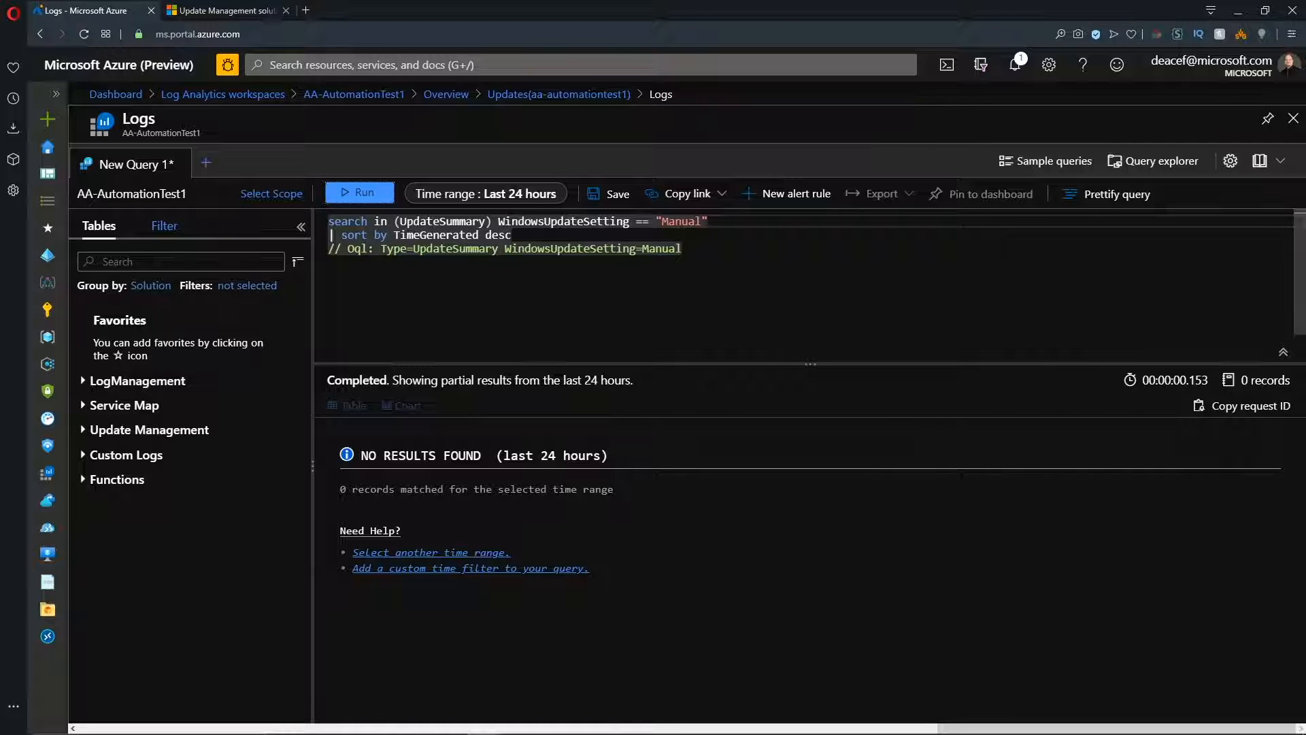
click(84, 433)
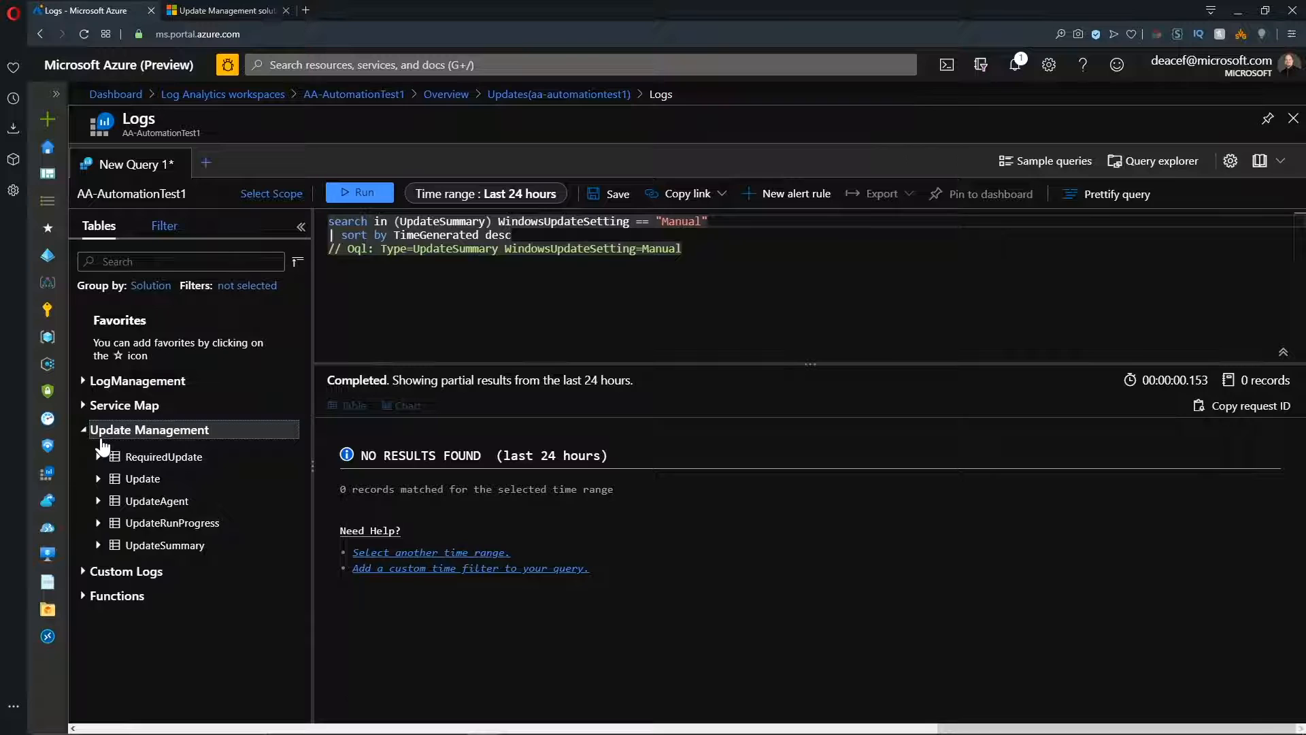
click(98, 478)
Load and run the Updates solution query for all computers with missing critical or security updates.
click(1153, 160)
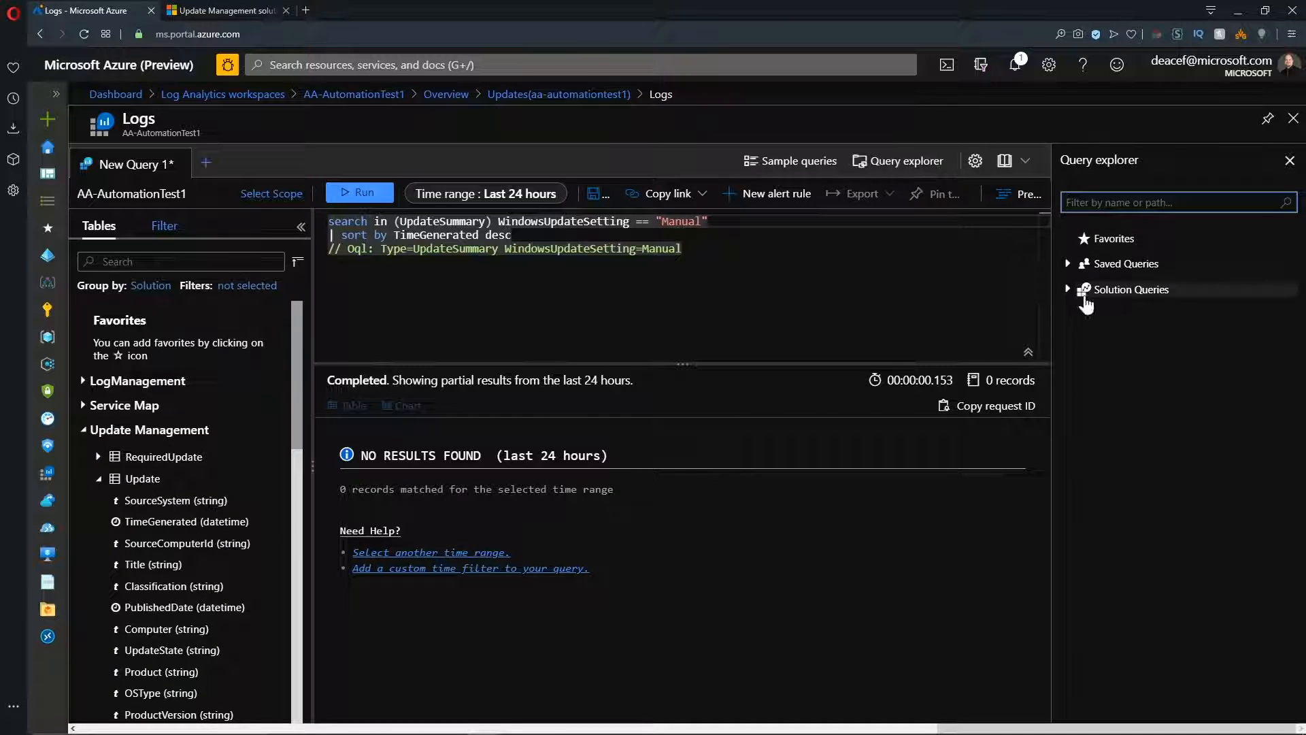
click(1070, 292)
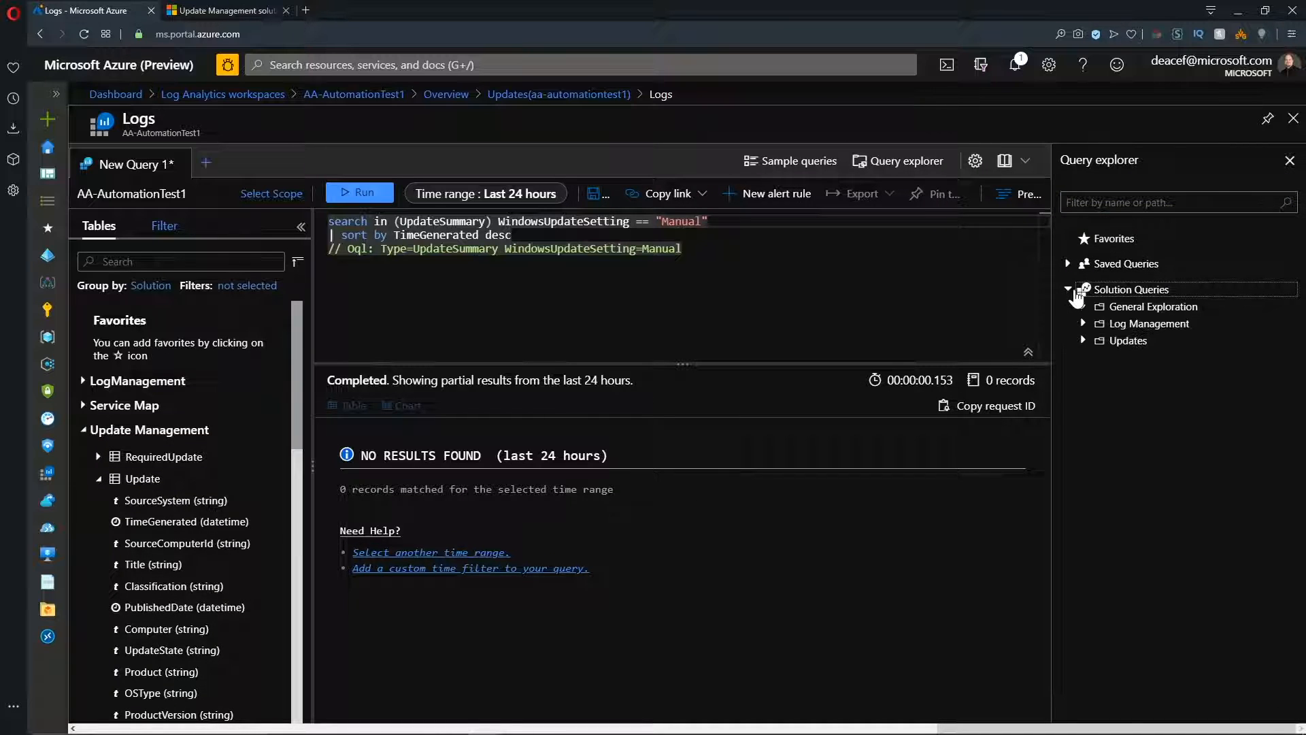
click(1083, 340)
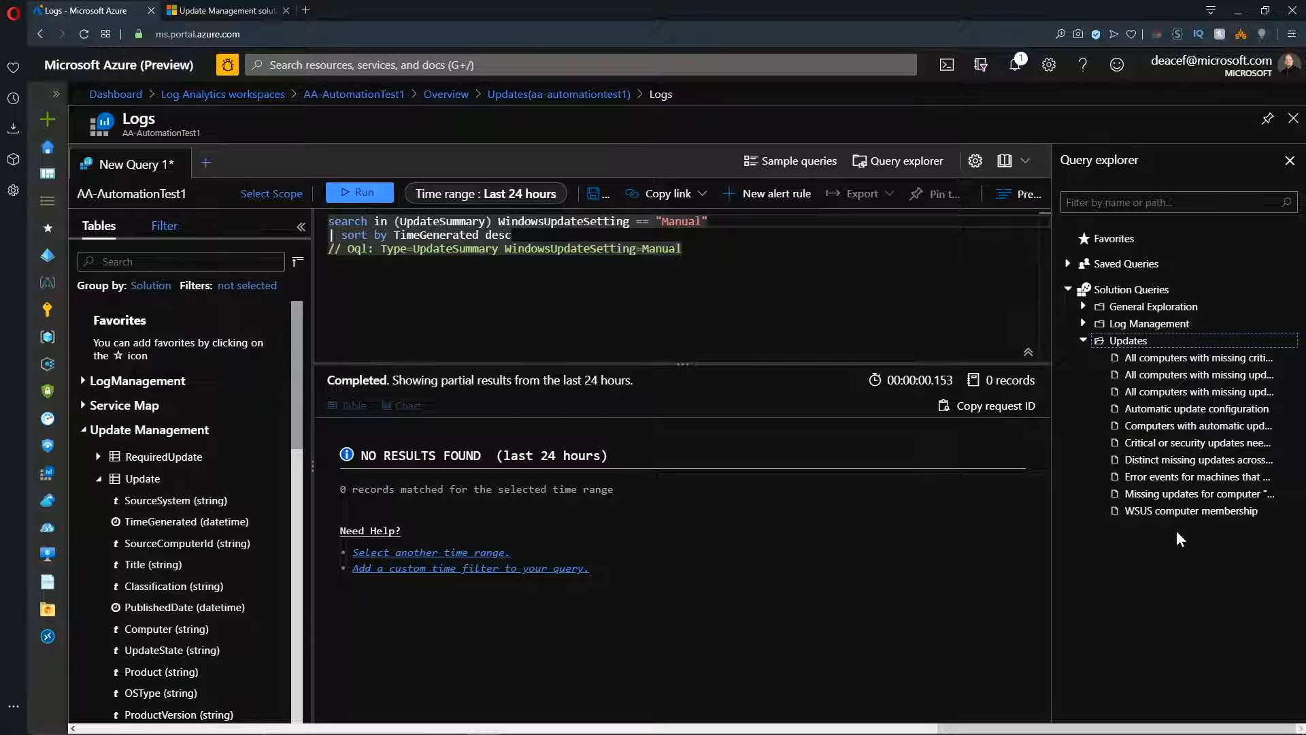
click(1166, 360)
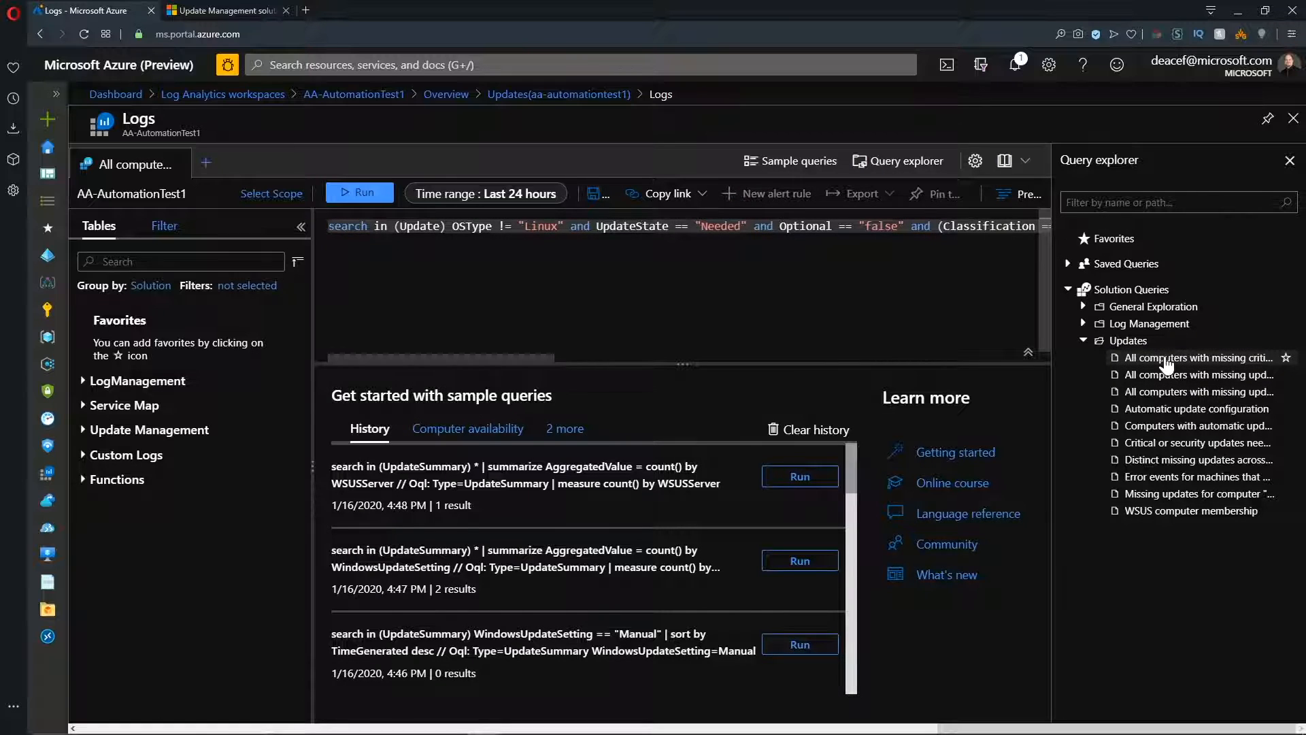
click(360, 194)
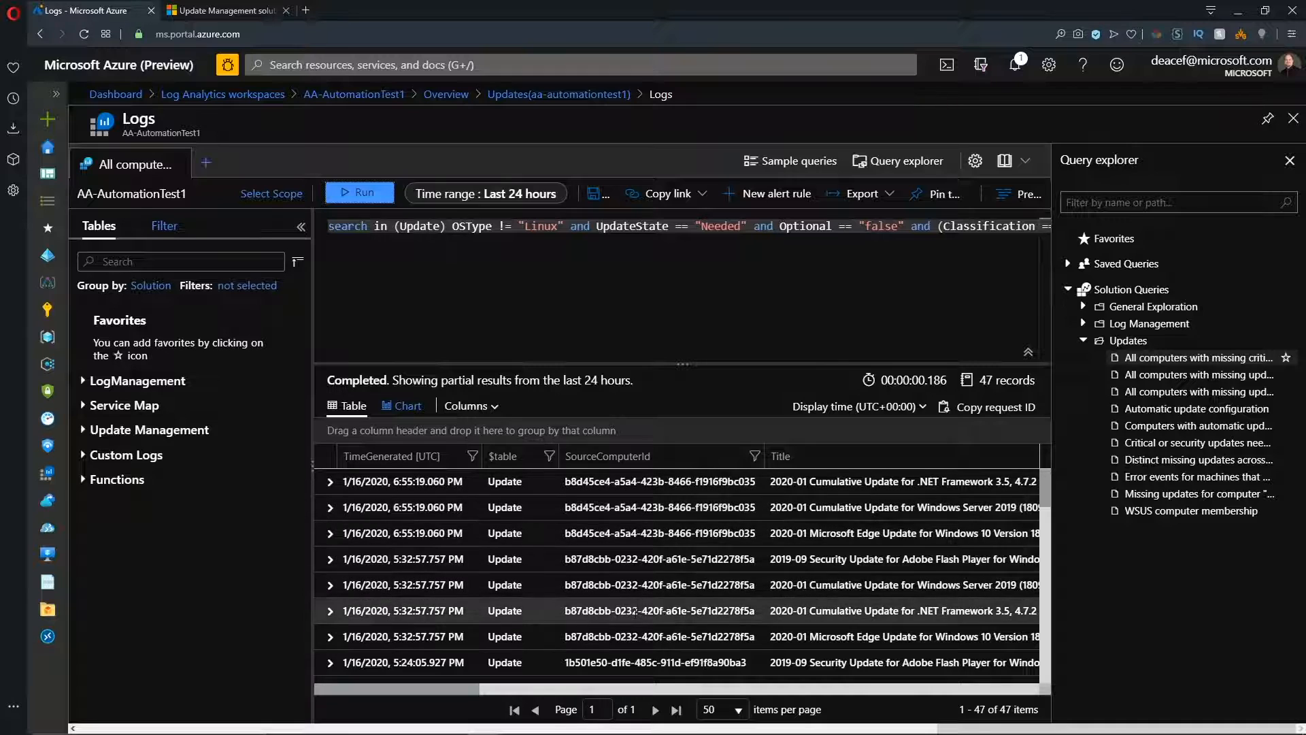
Expand the first query result and examine the missing update's record details.
click(331, 482)
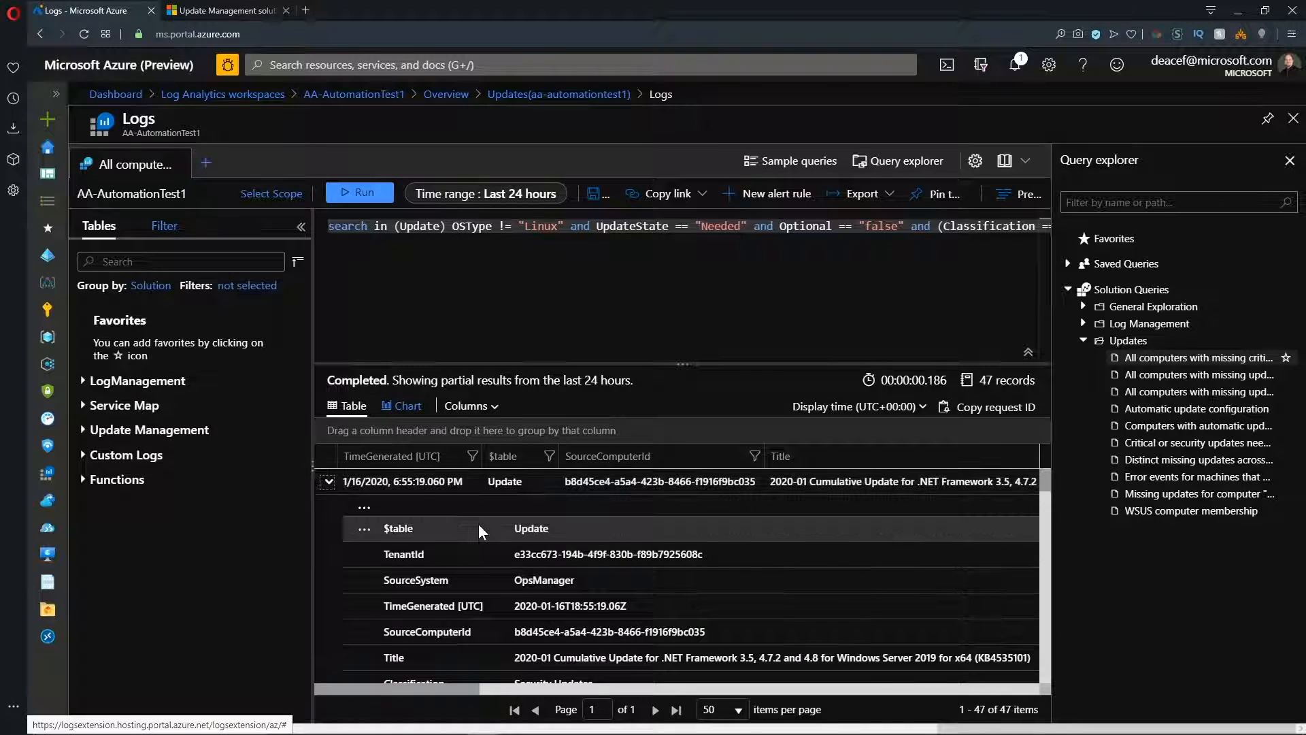
scroll(479, 523, down, 3)
scroll(479, 523, down, 2)
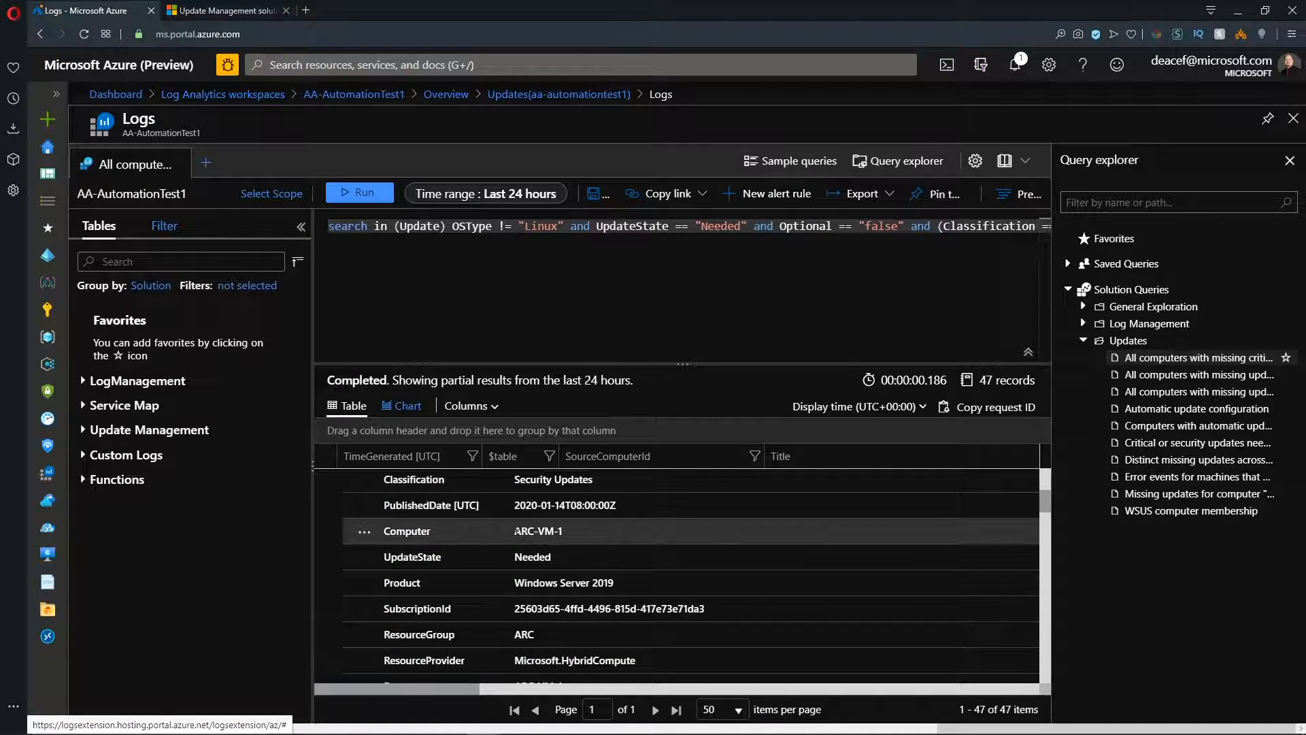
Examine the record's computer and update state, and the classification condition at the end of the missing-updates query.
drag(512, 531, 578, 538)
click(596, 550)
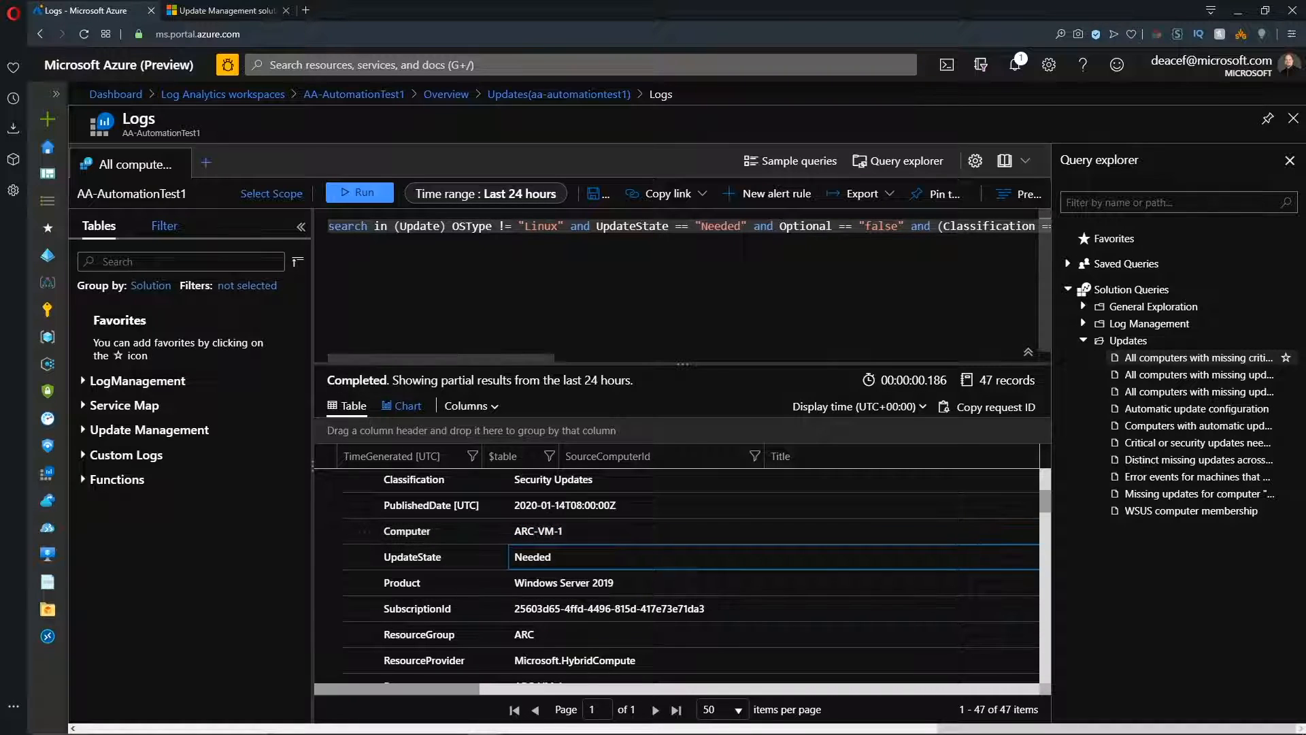
drag(959, 226, 1037, 226)
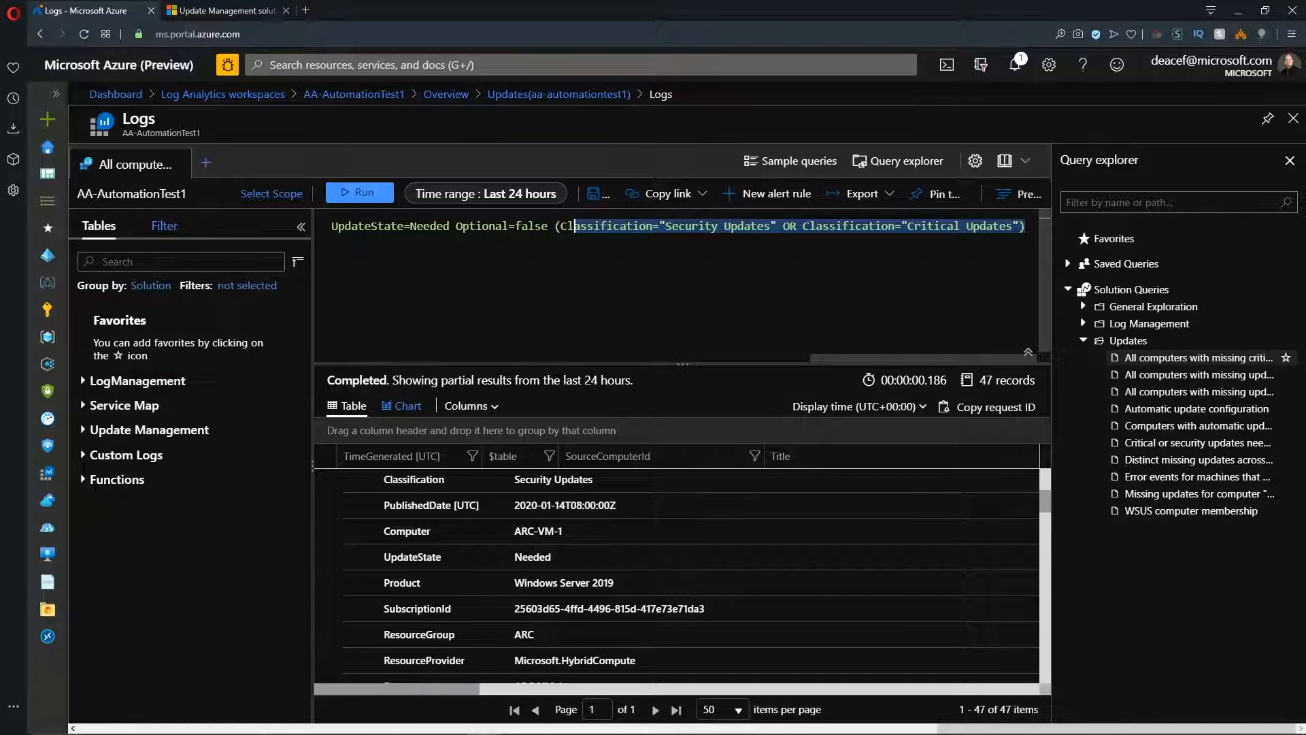
In AA-AutomationTest's Update management, start a Linux update deployment named Updates-Thursday and view the saved searches available for machine selection.
click(44, 176)
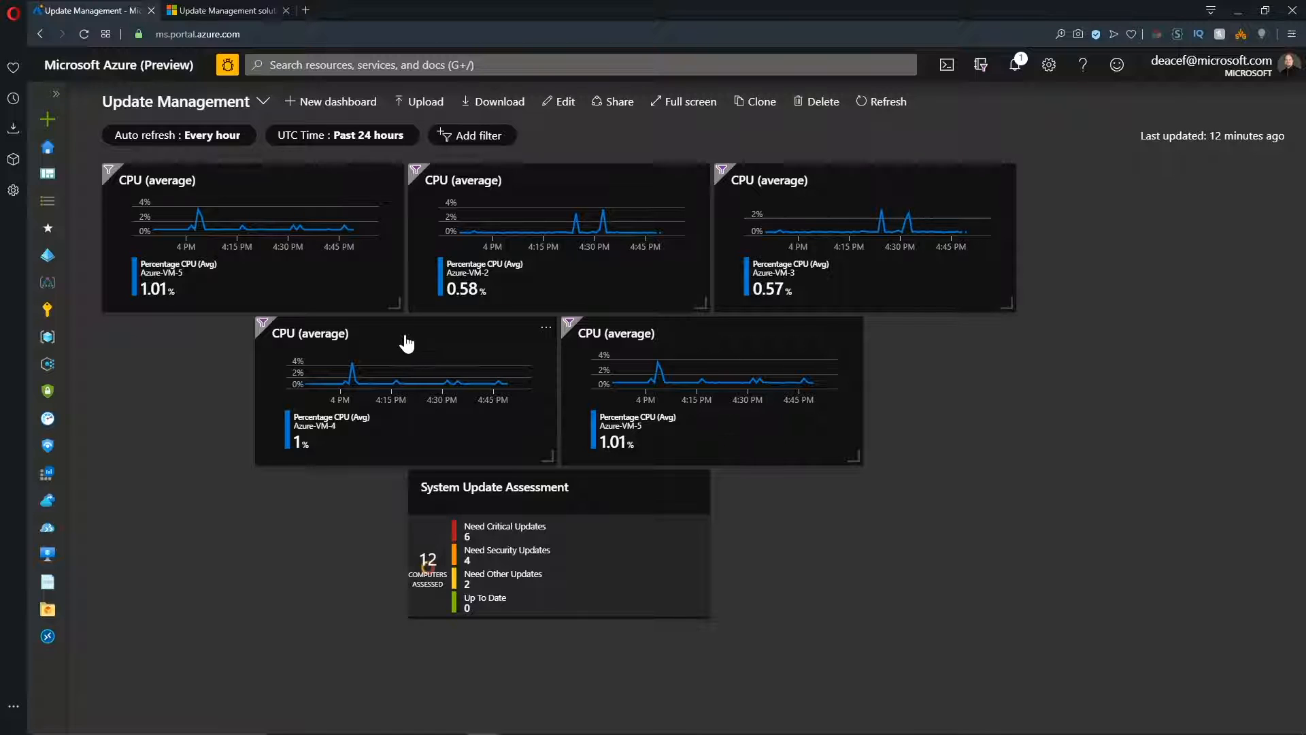
click(307, 64)
click(306, 174)
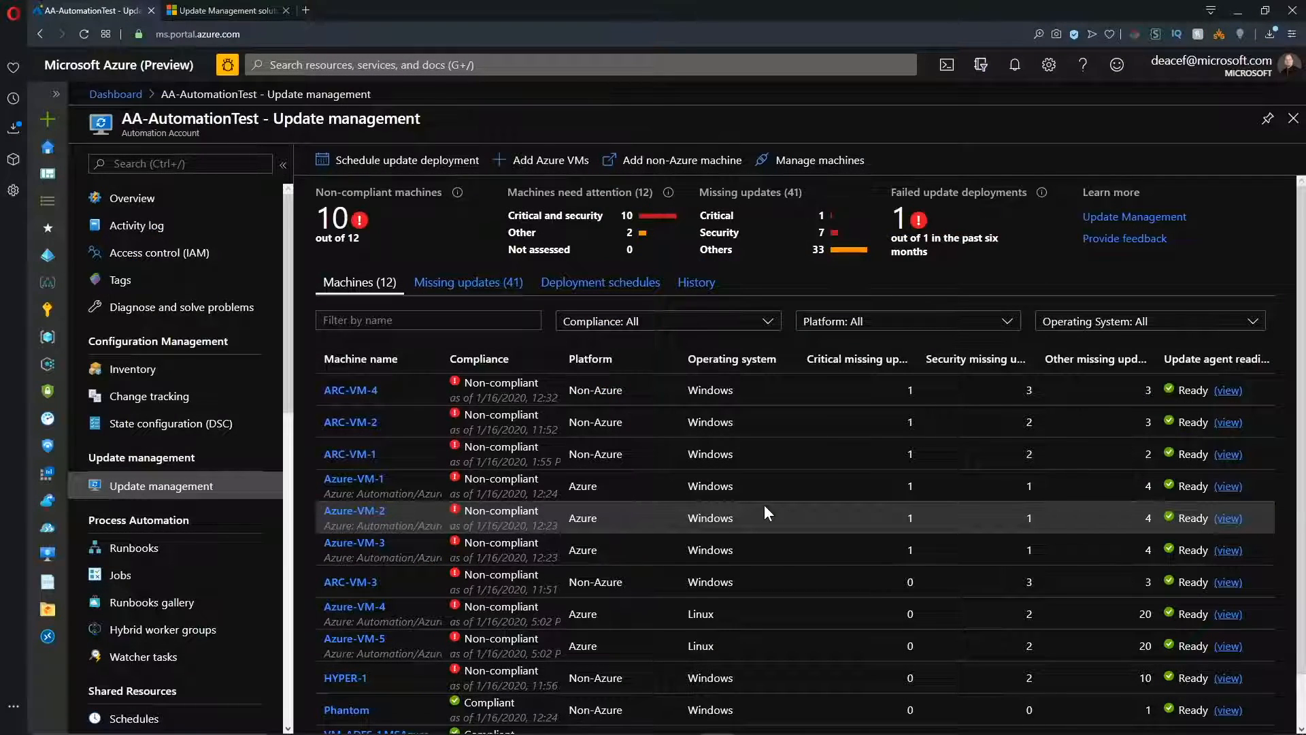
click(405, 177)
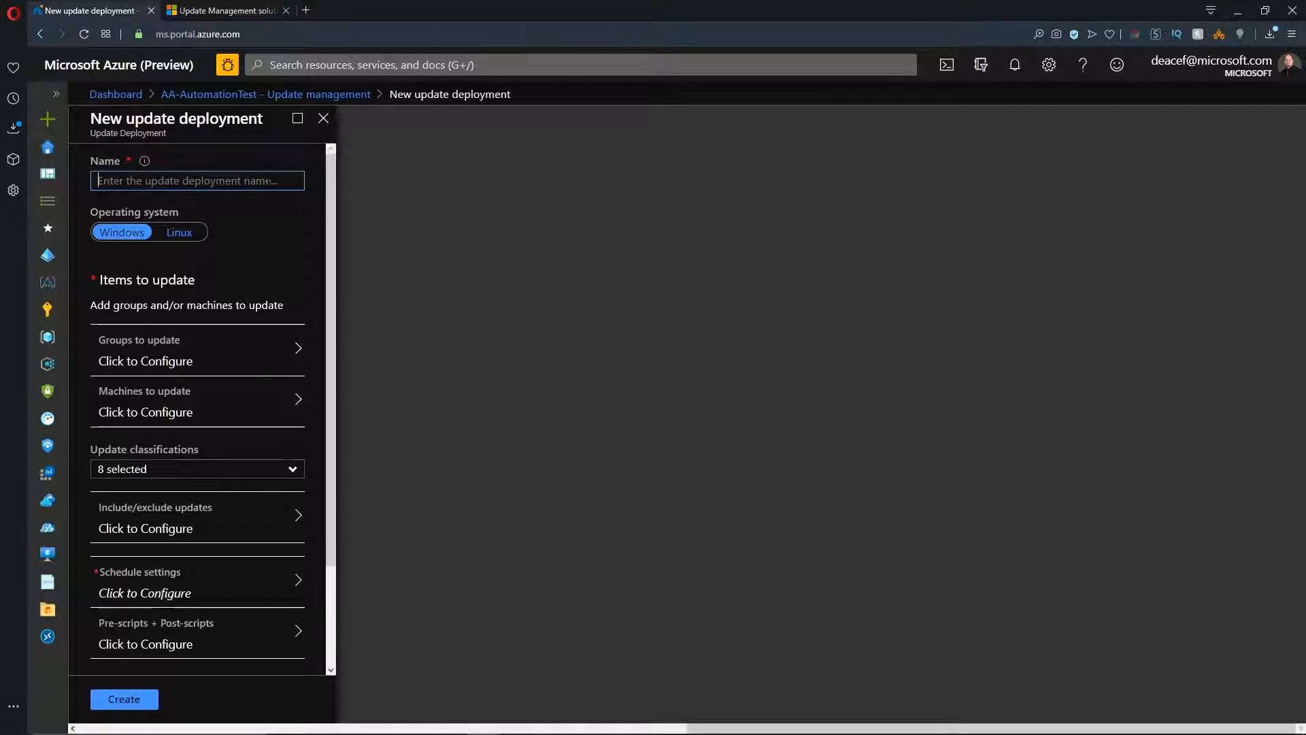
text(Updates-Thursday)
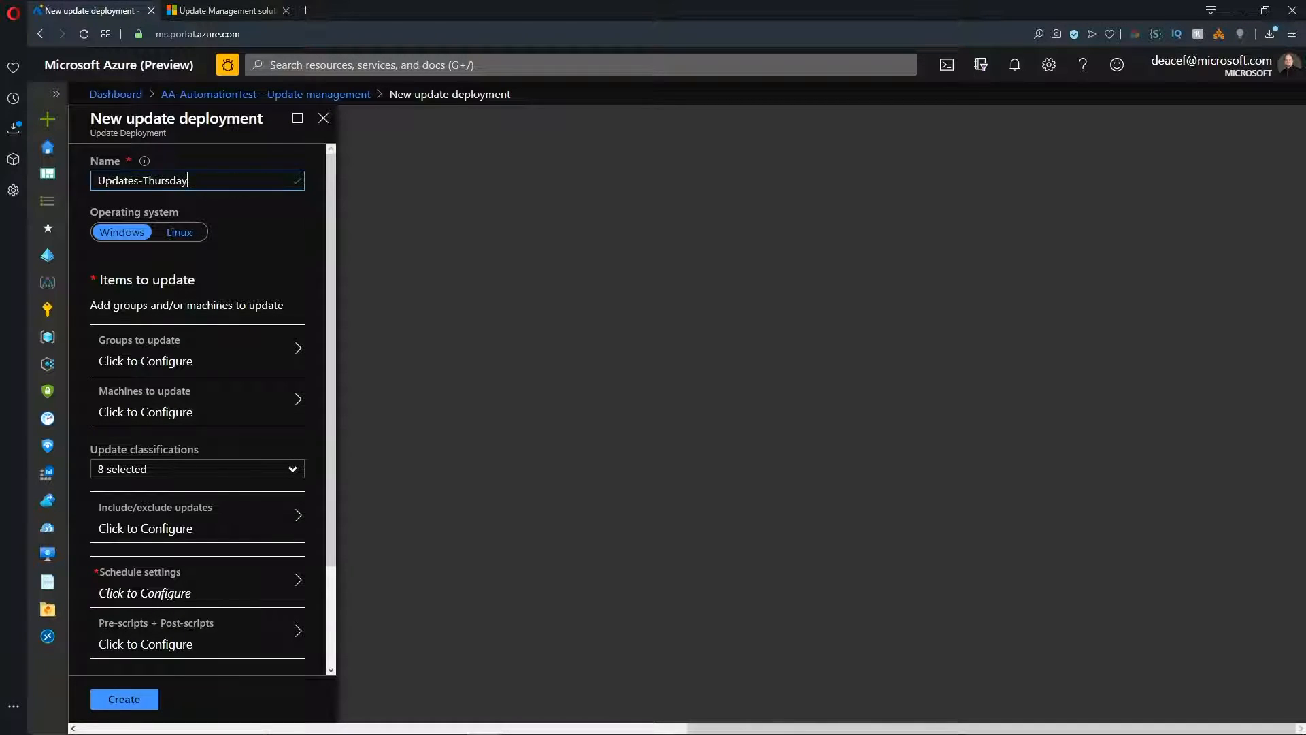
click(184, 234)
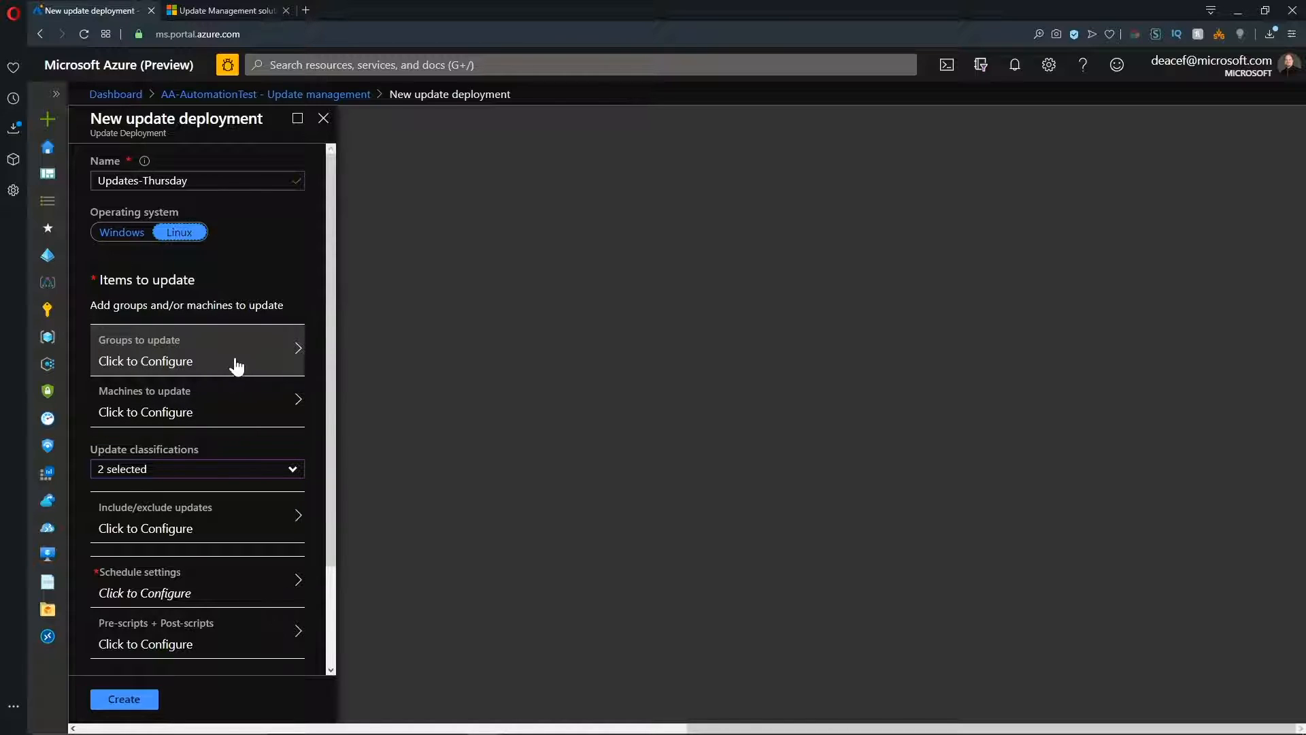
click(209, 401)
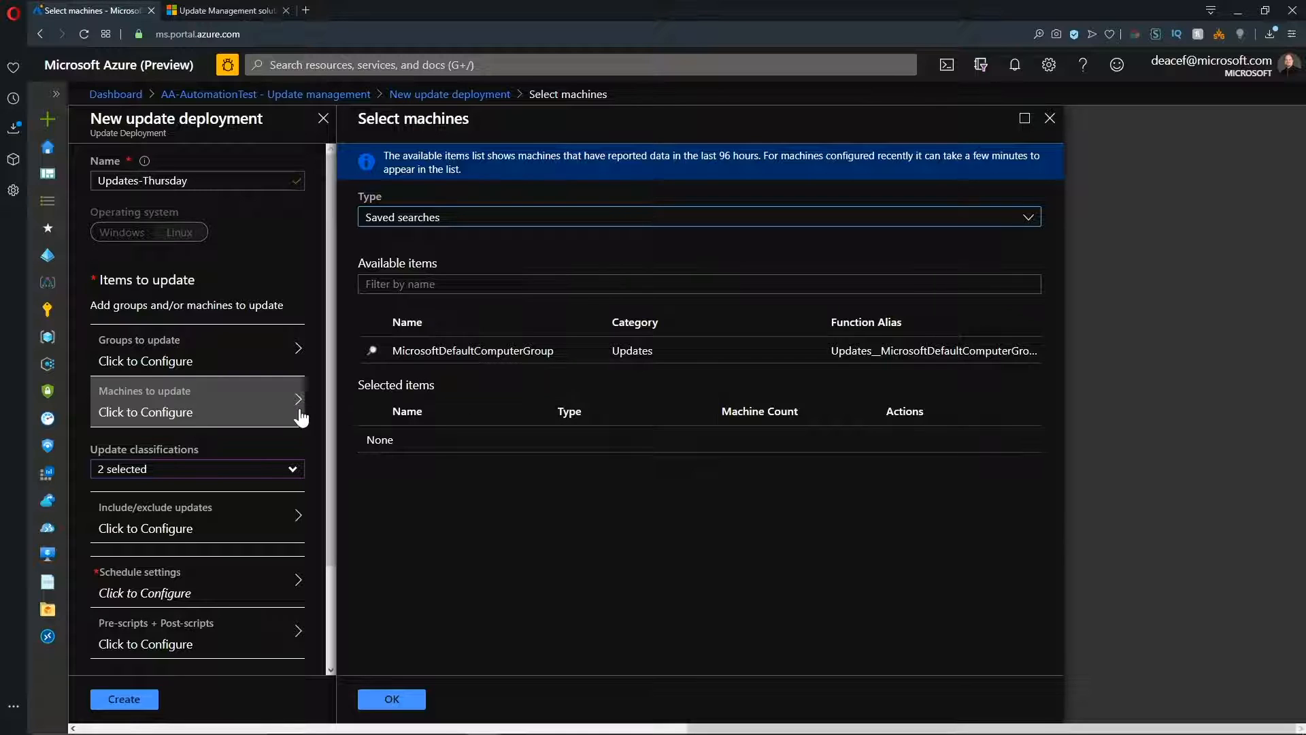
Leave the draft deployment for the AA-AutomationTest1 Log Analytics workspace, and view the members of its saved computer group in Advanced settings.
click(55, 480)
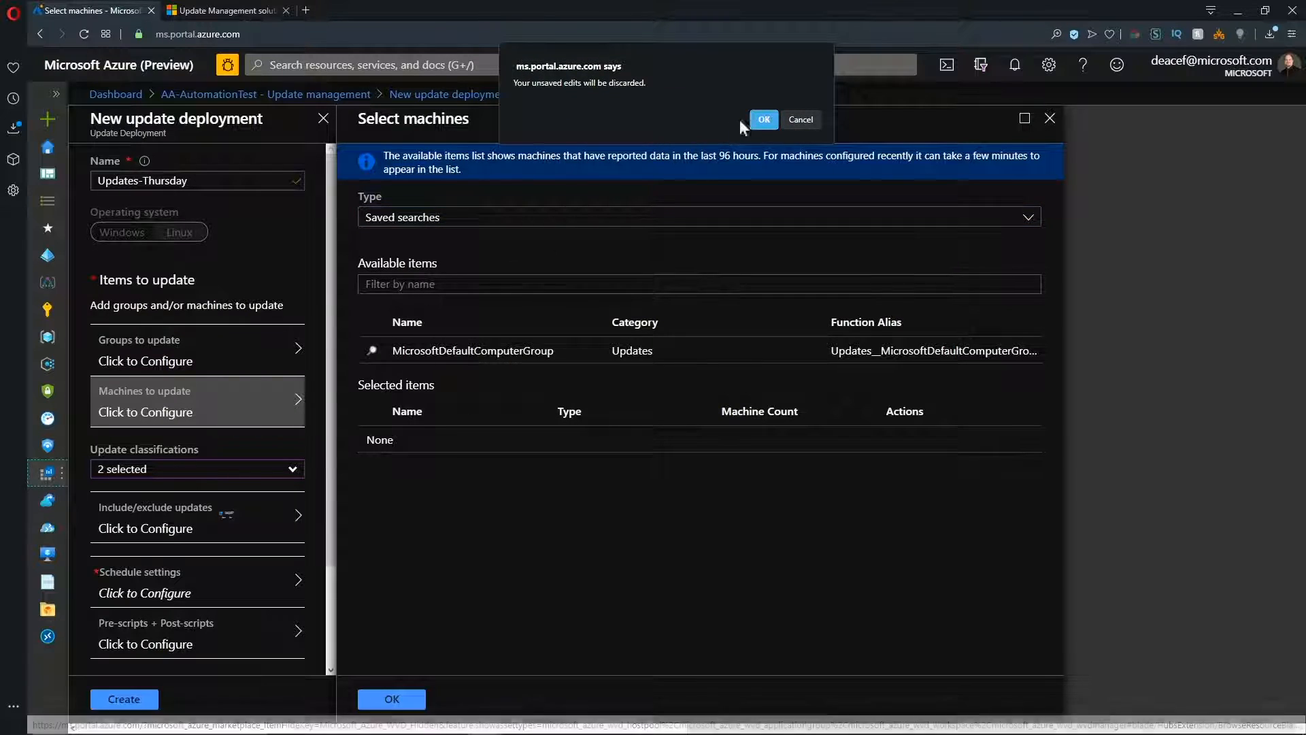
click(764, 119)
click(189, 301)
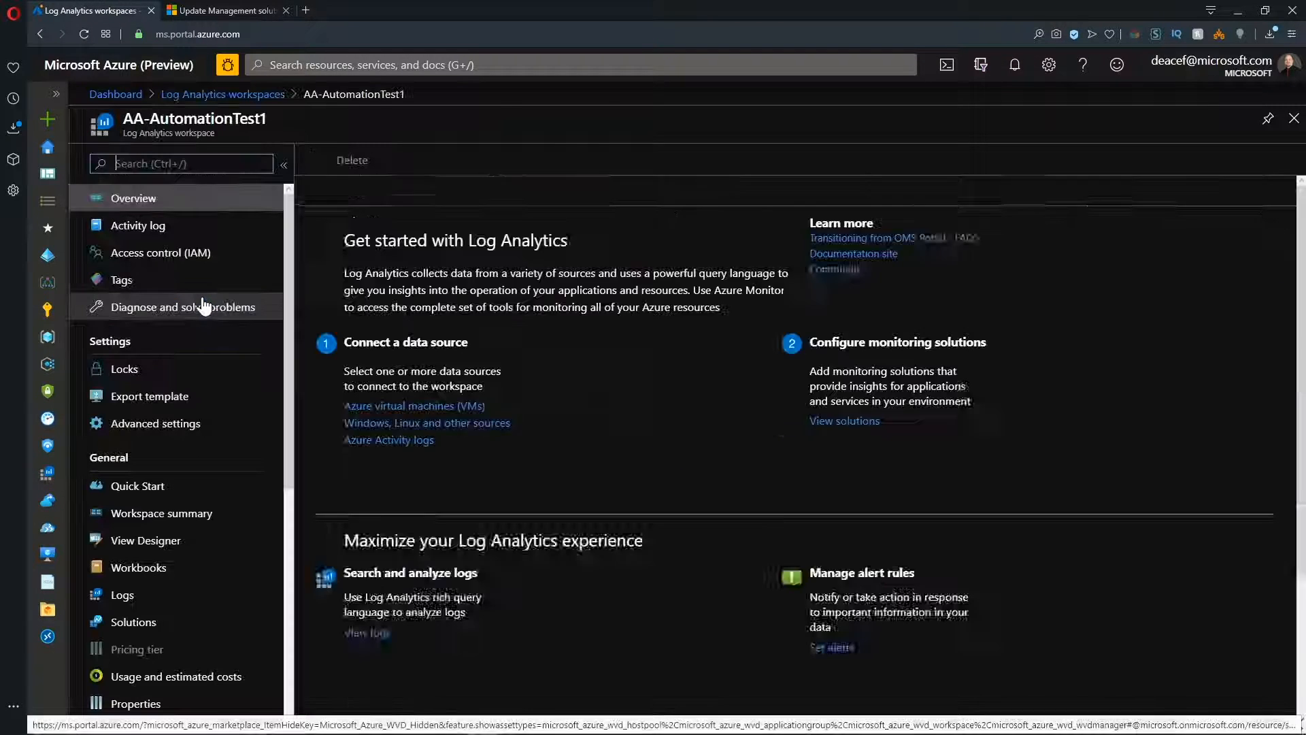
click(153, 424)
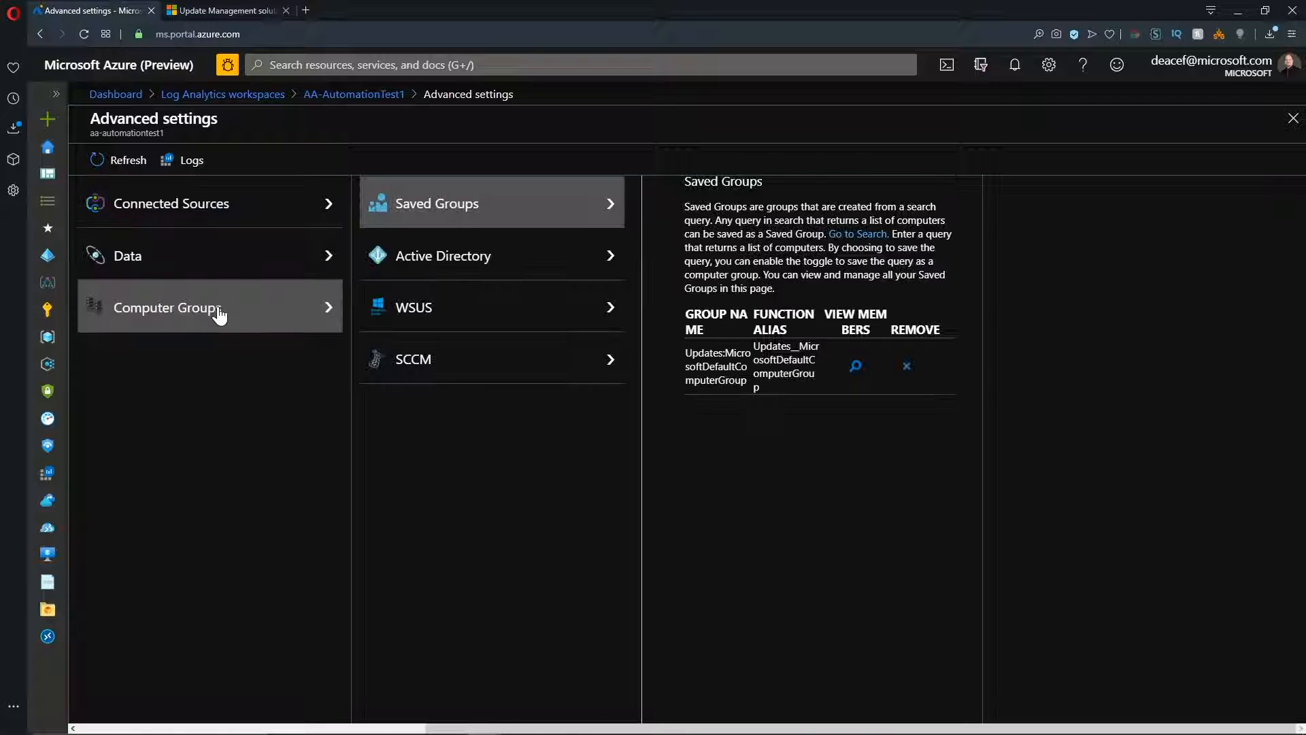
click(856, 366)
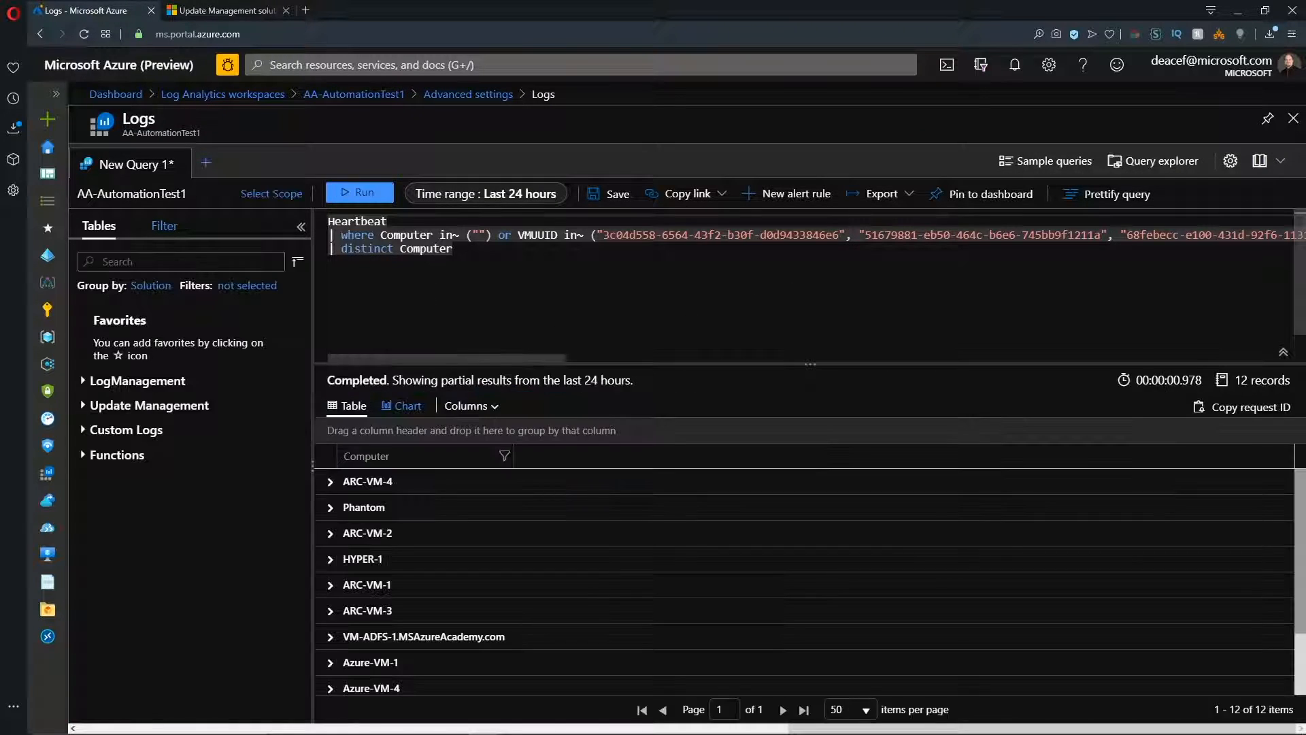
scroll(440, 537, down, 1)
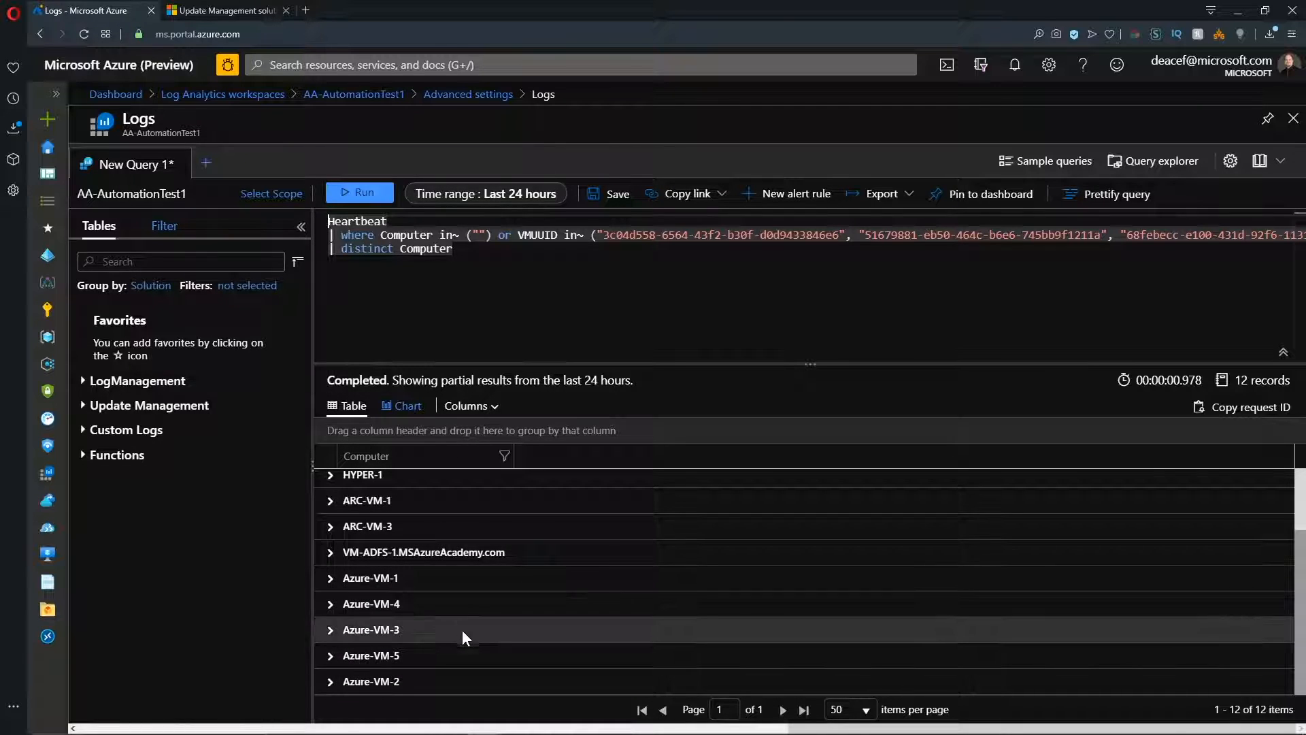
click(479, 96)
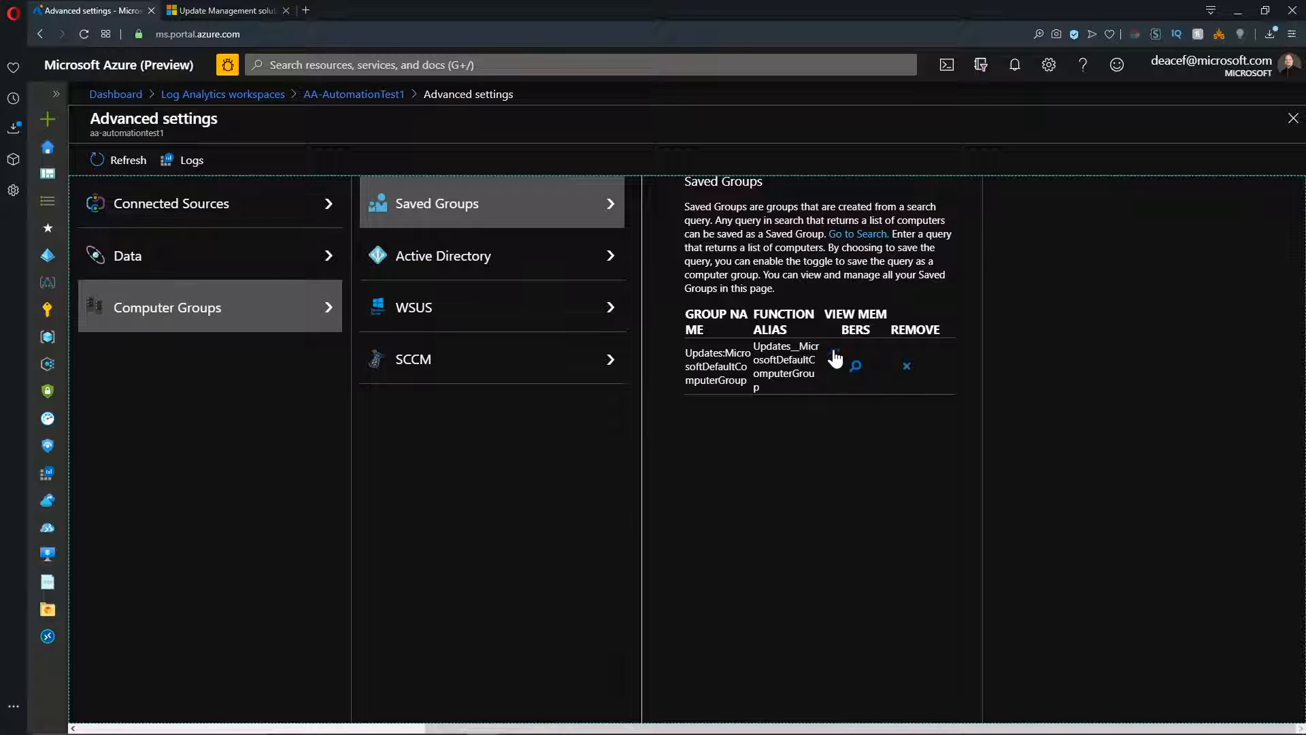
Review the computer group import options for Active Directory, WSUS and SCCM.
click(506, 263)
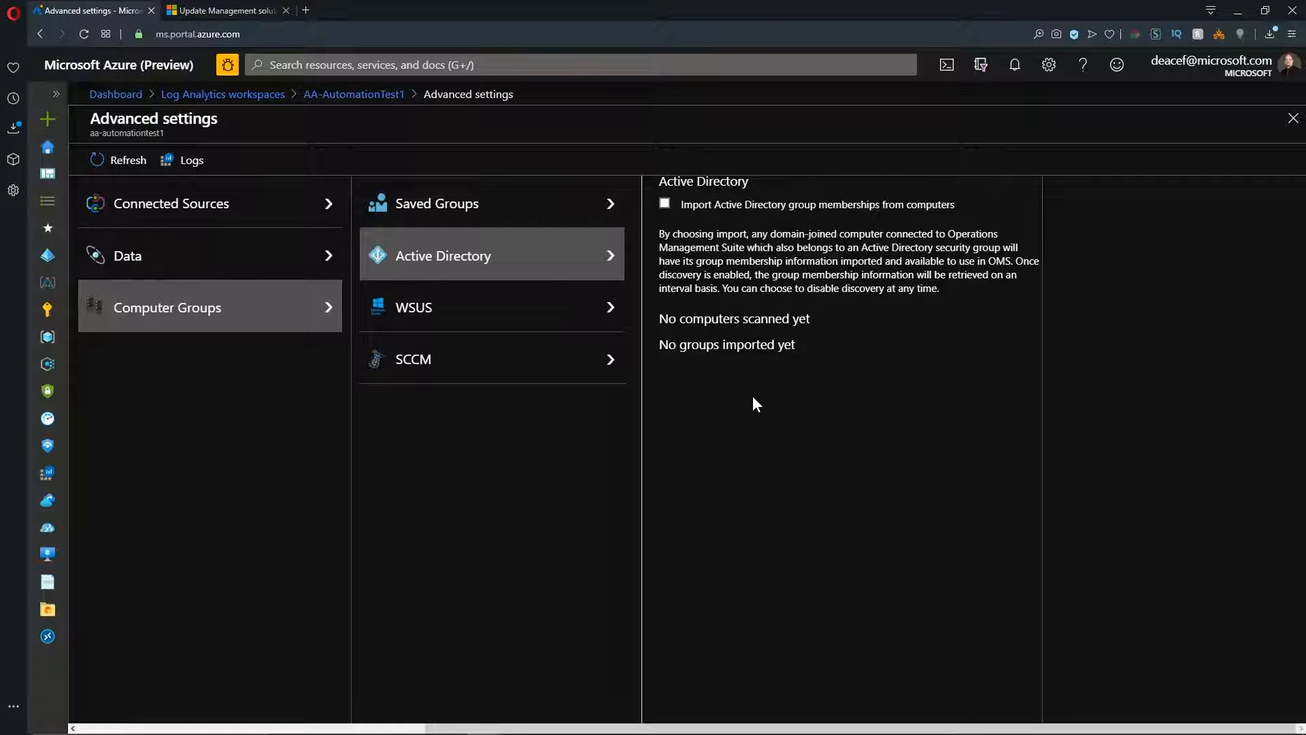
click(564, 308)
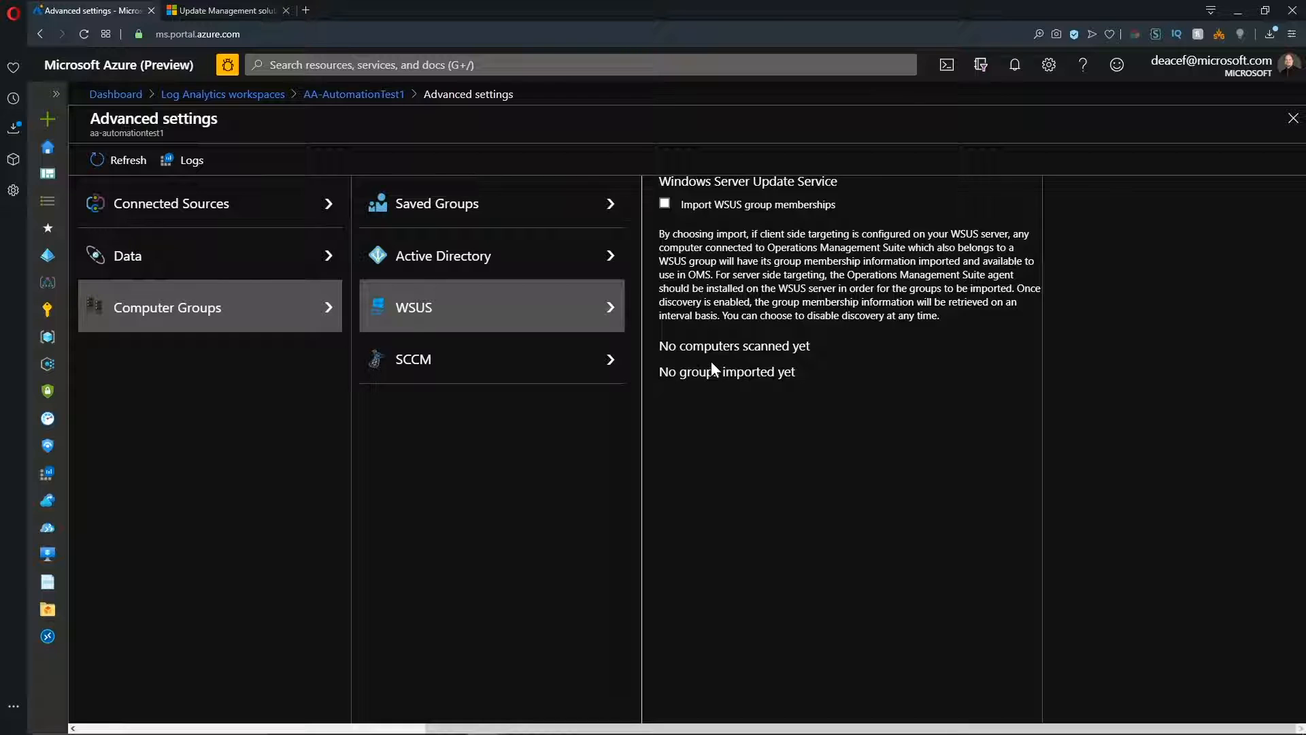
click(541, 365)
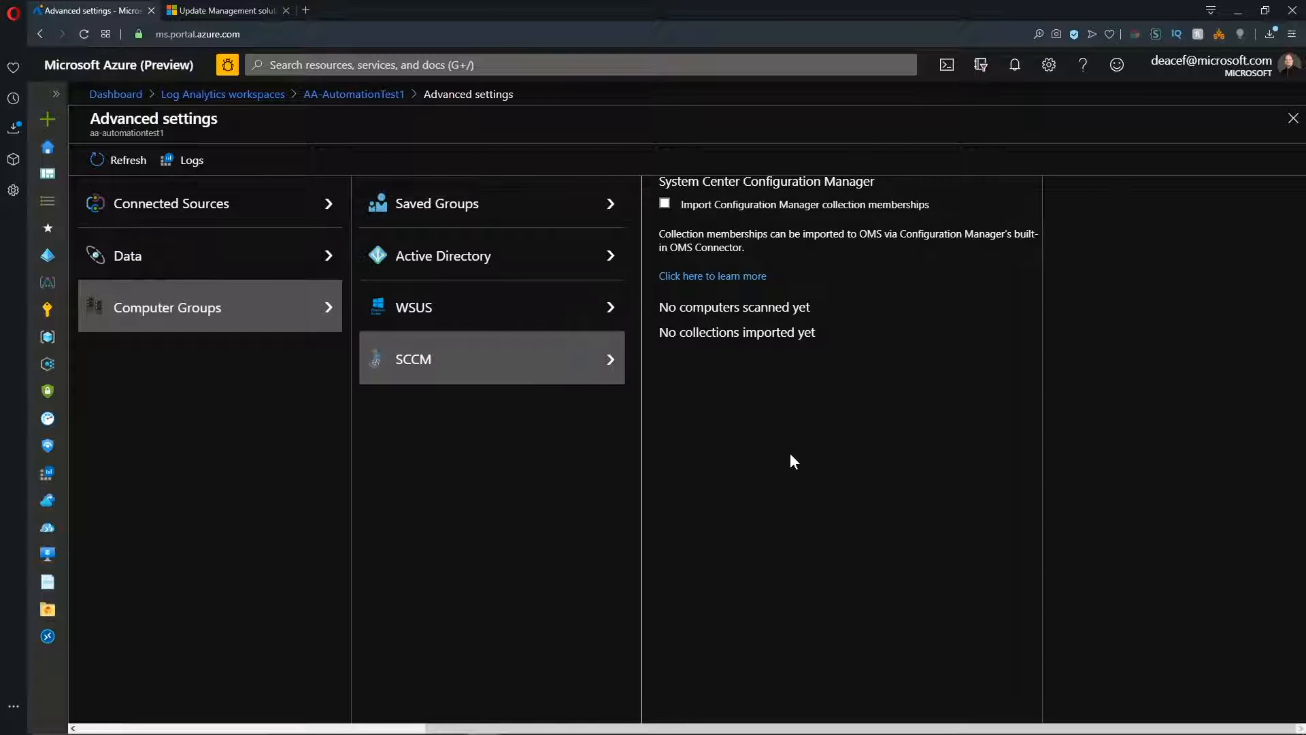
Return to AA-AutomationTest's Update management and start a new update deployment named Updates-Thursday for Linux.
click(340, 64)
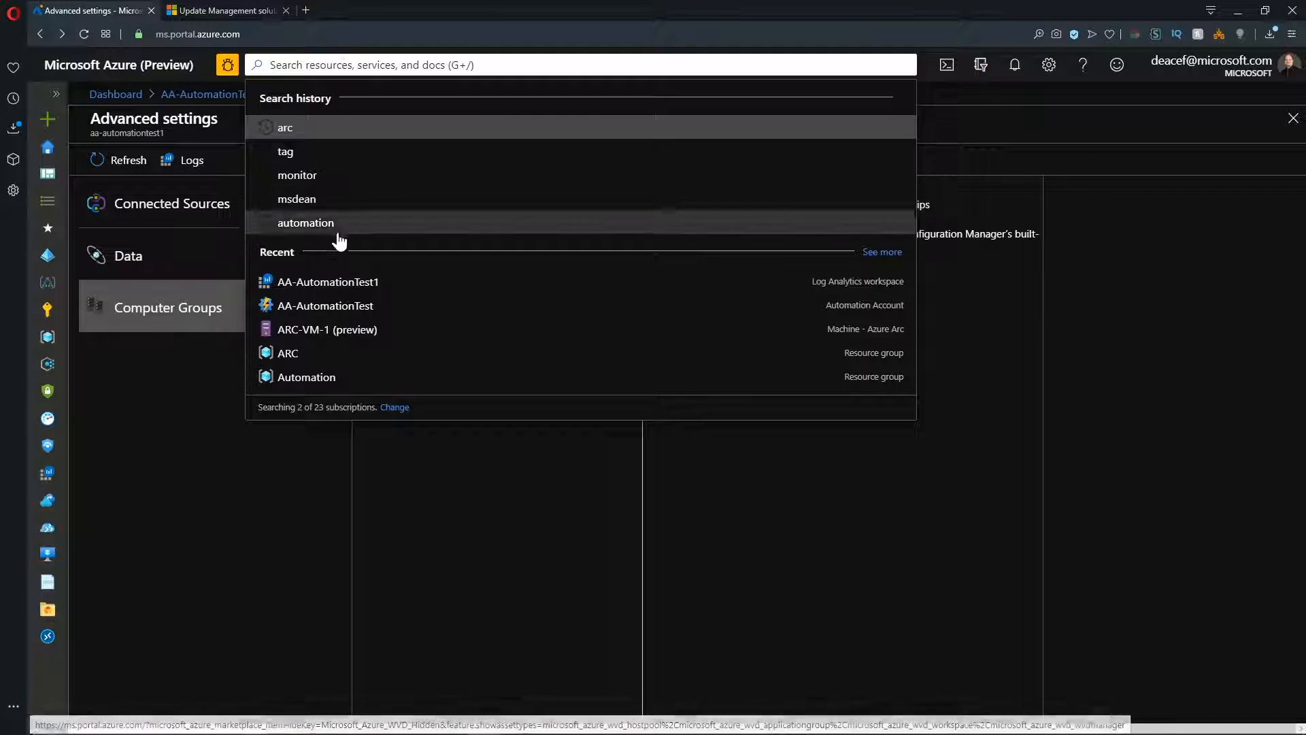
click(319, 304)
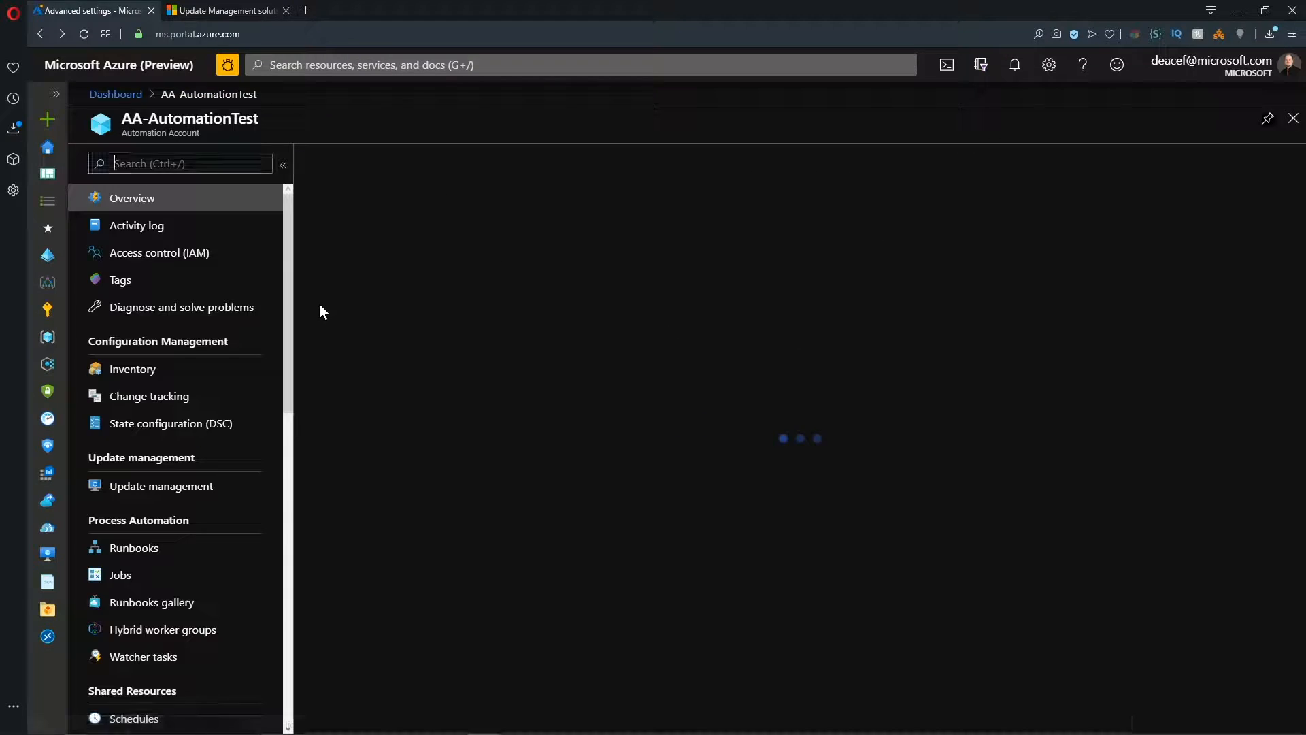
click(175, 486)
click(378, 161)
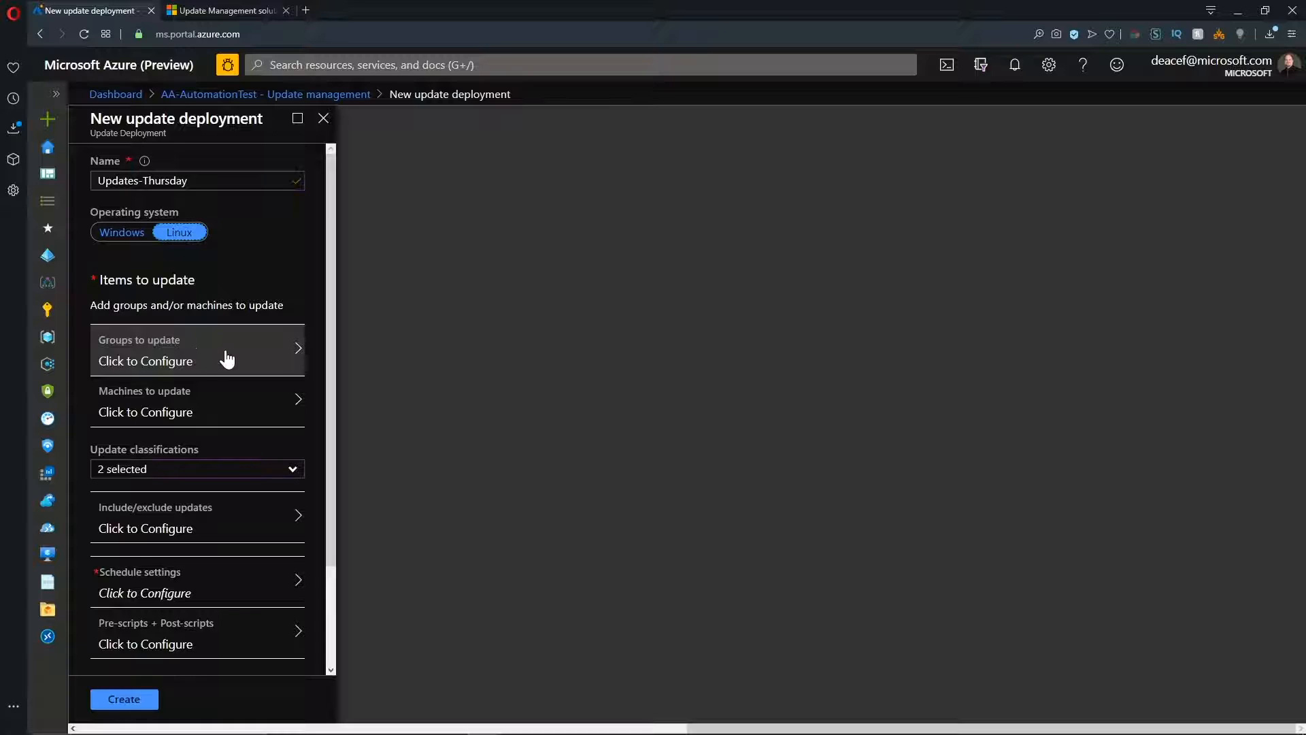
Define the Azure group to update by including all subscriptions and filtering on the Maintenance Window tag.
click(231, 359)
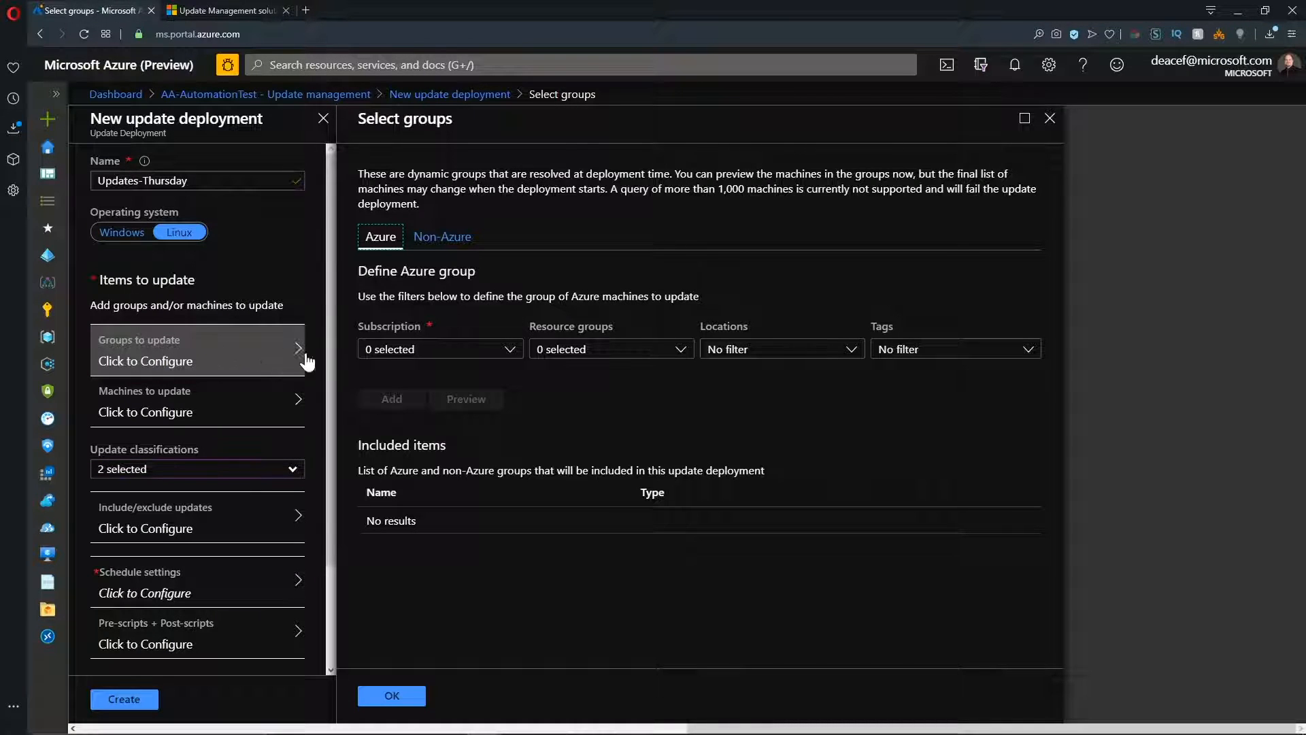
click(457, 350)
click(373, 408)
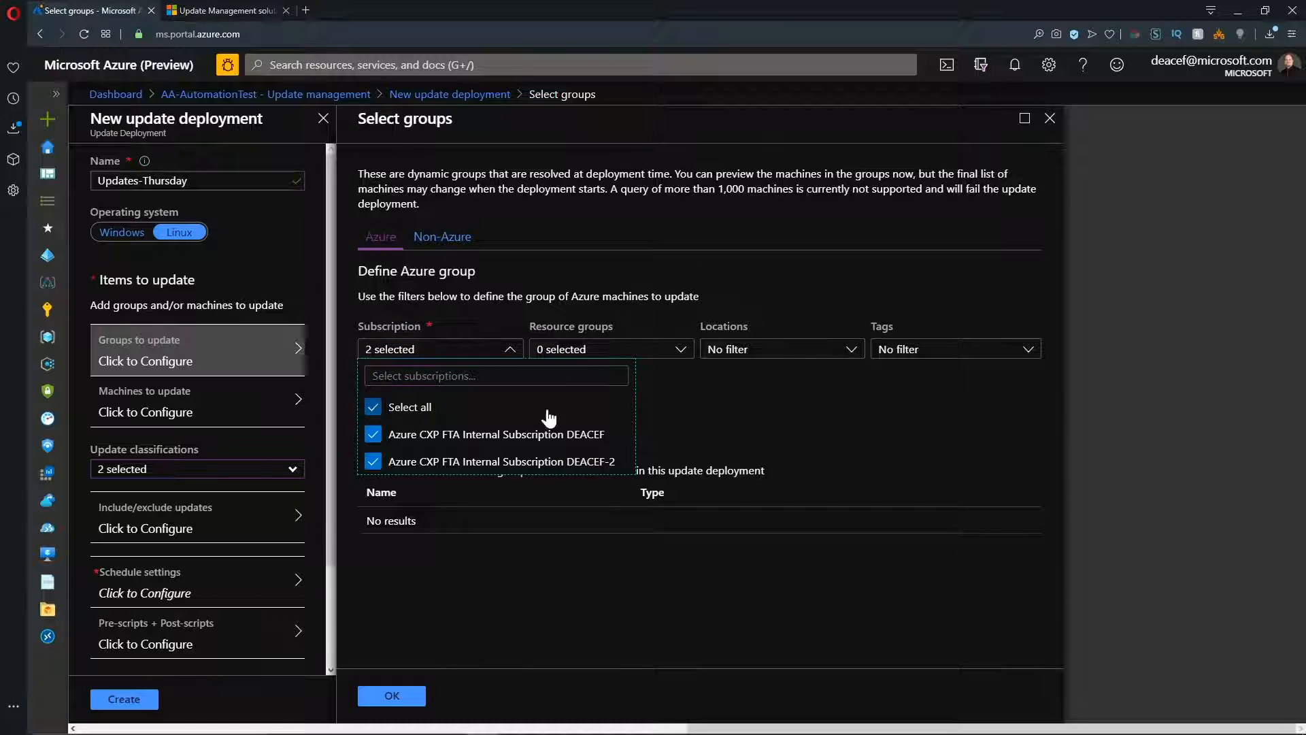
click(665, 402)
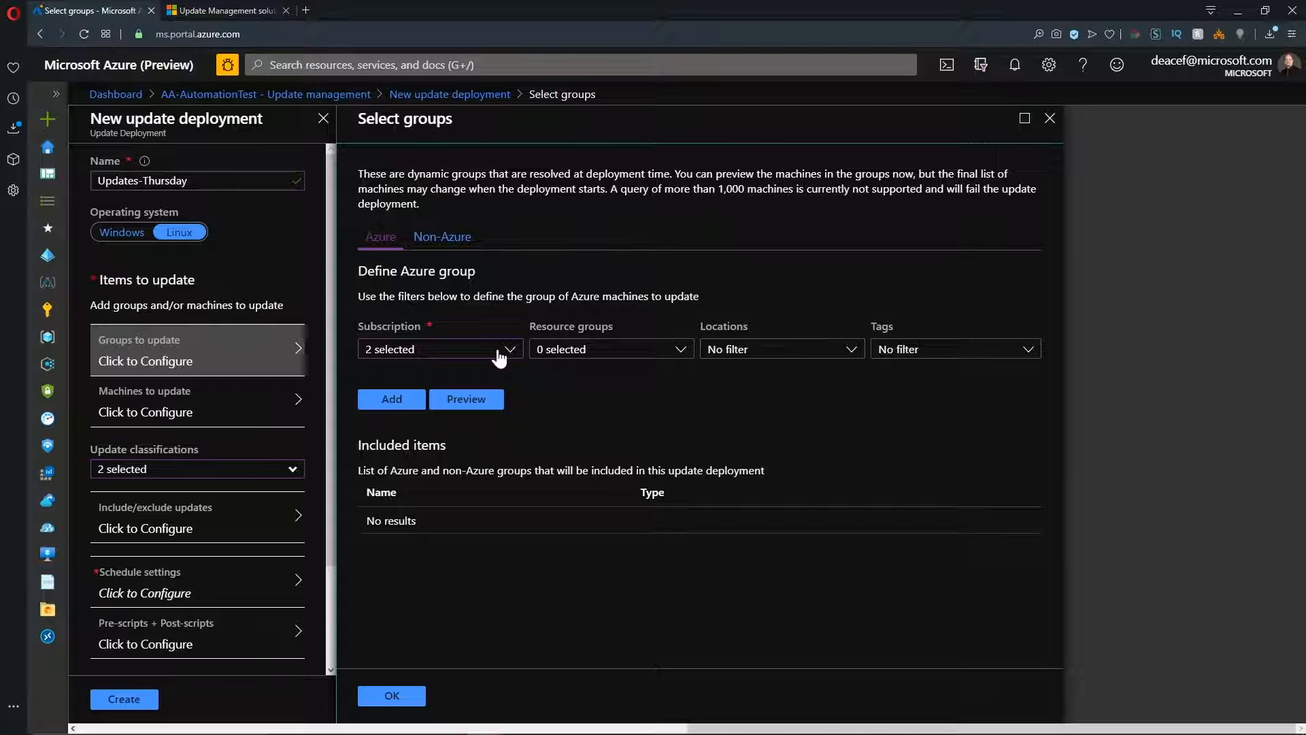
click(896, 350)
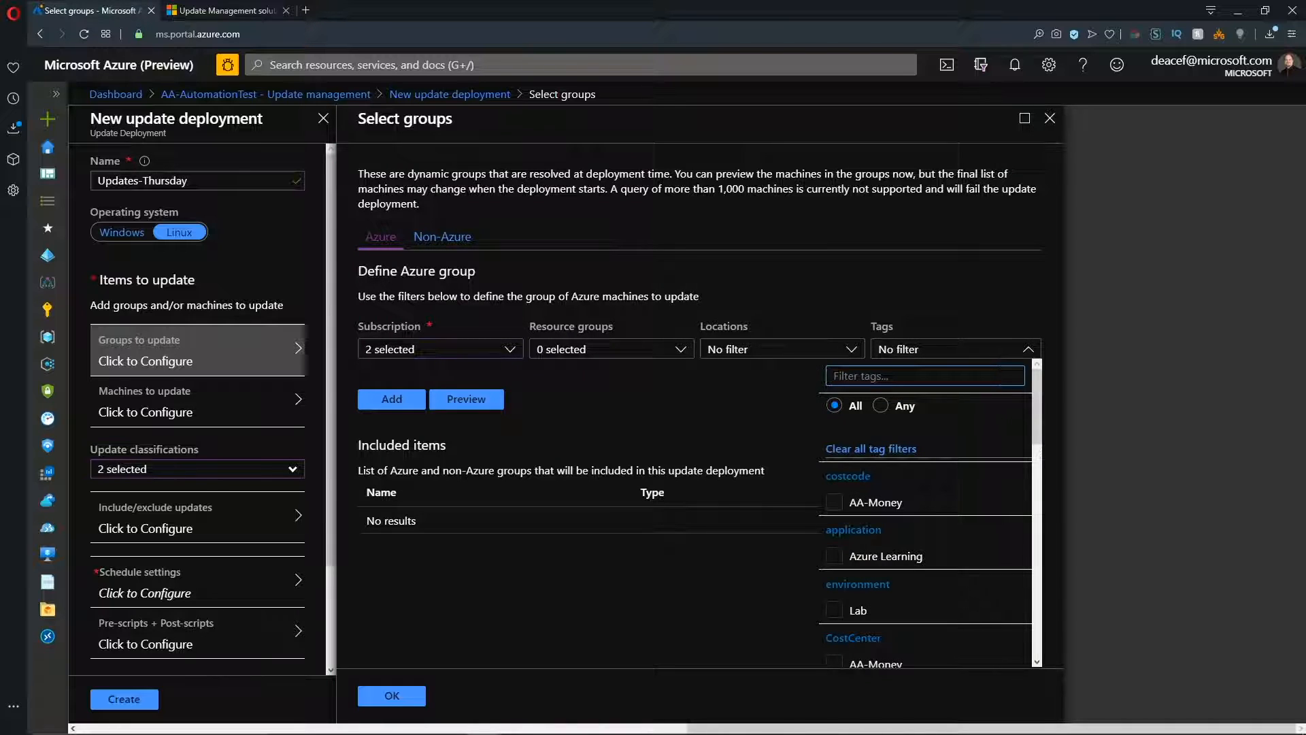
text(maint)
click(833, 502)
click(816, 410)
Preview the machines matching the Azure group query, and add the query to the deployment's groups to update.
click(454, 400)
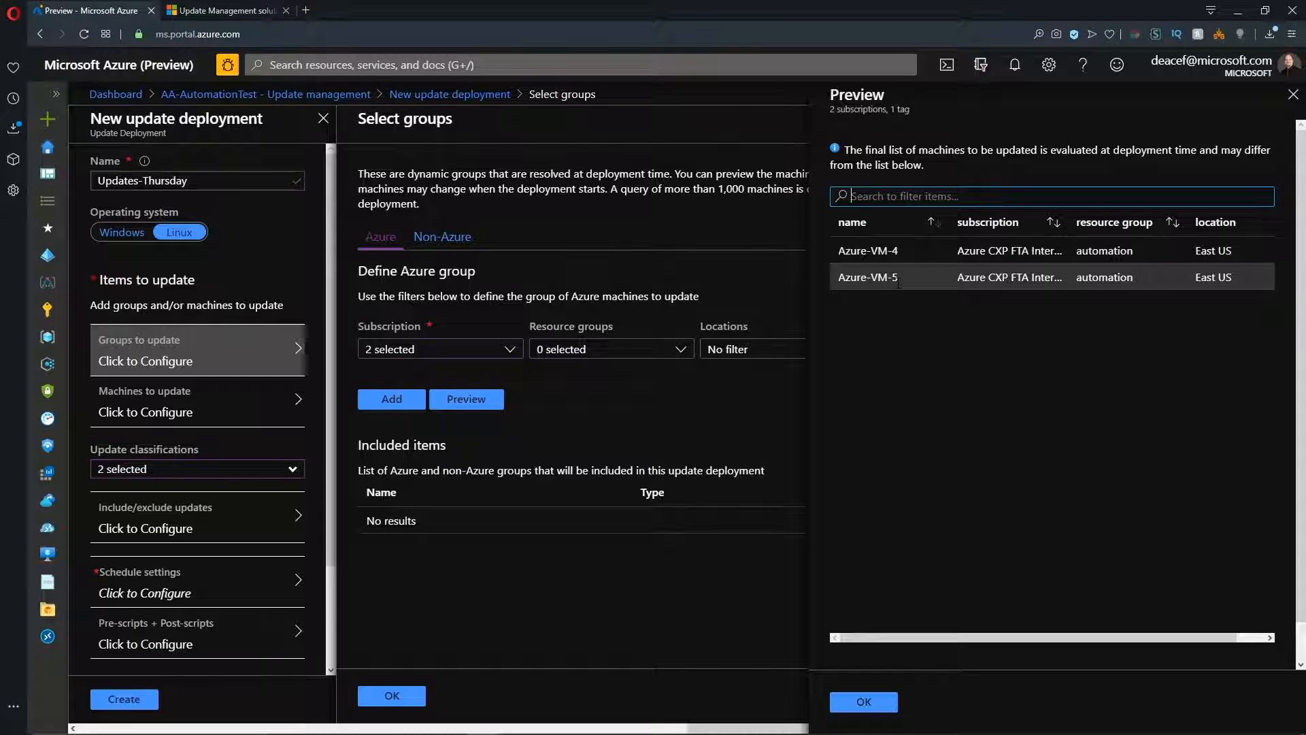
click(867, 703)
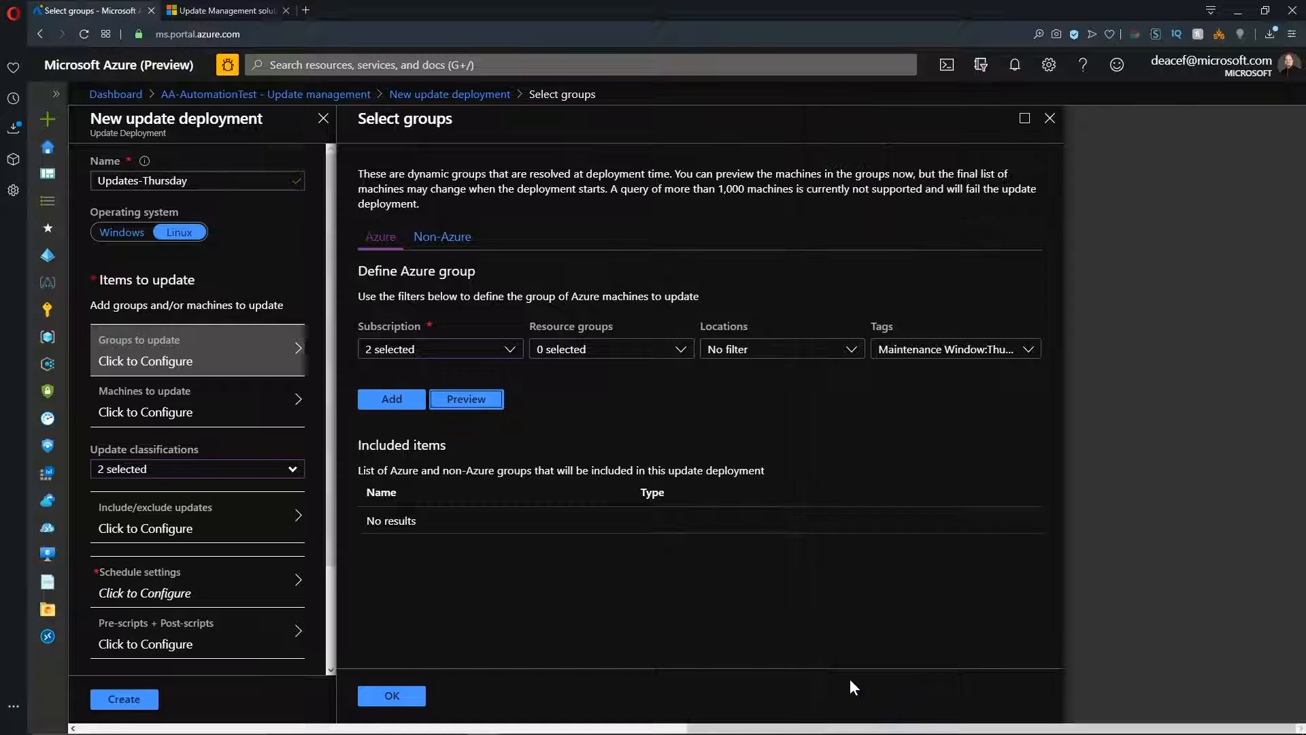
click(395, 399)
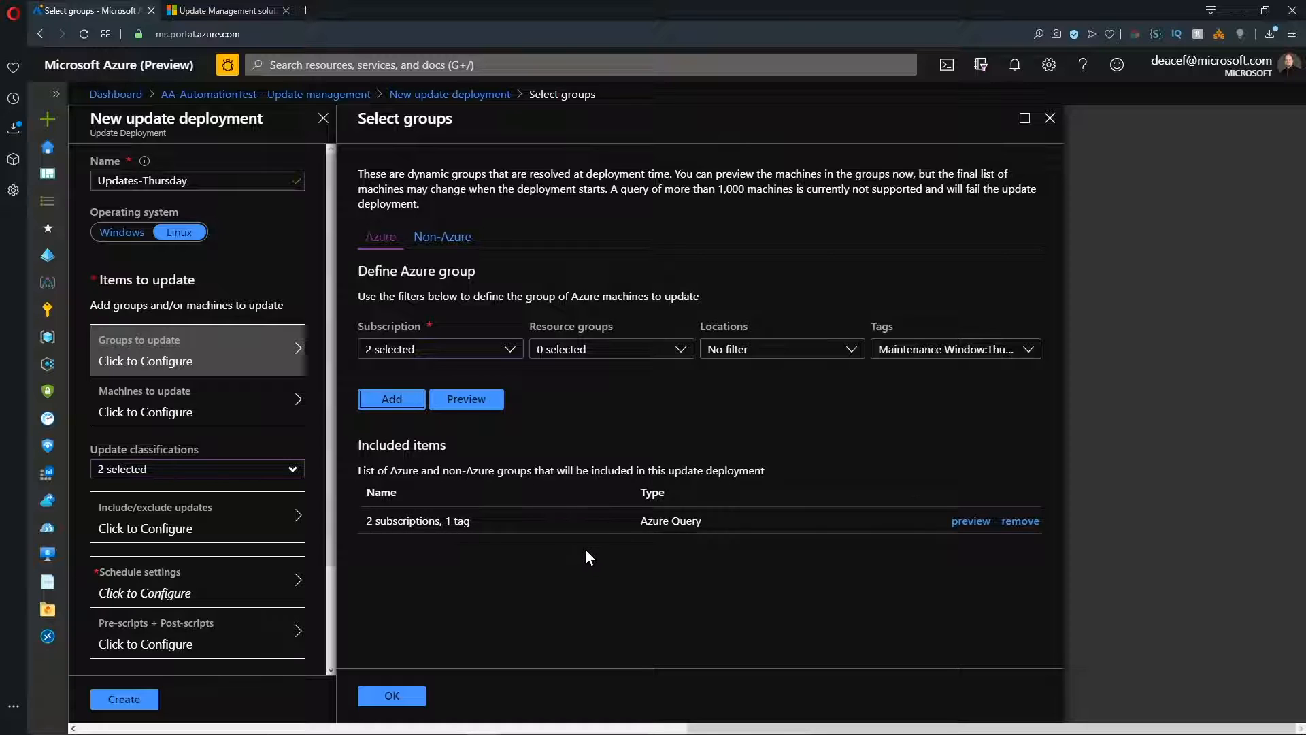
click(392, 697)
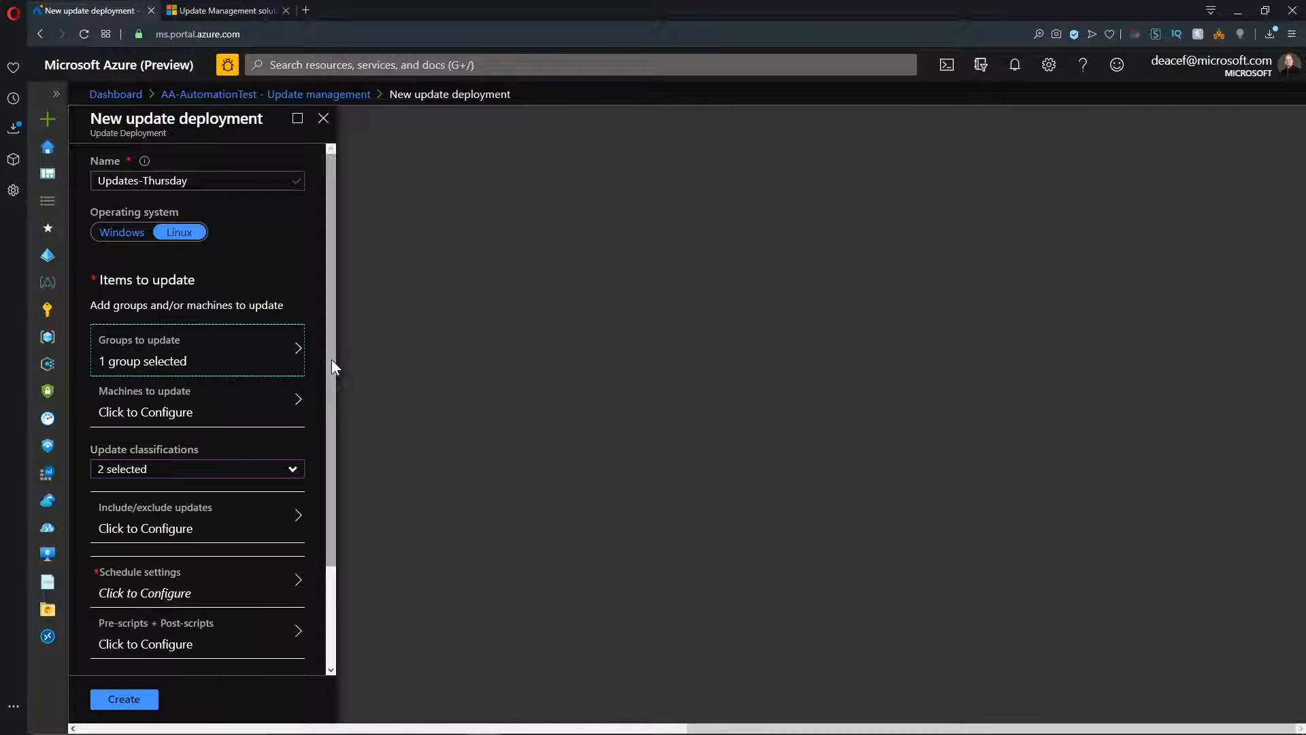
Limit the deployment's update classifications to critical and security updates, excluding other updates.
drag(332, 358, 328, 505)
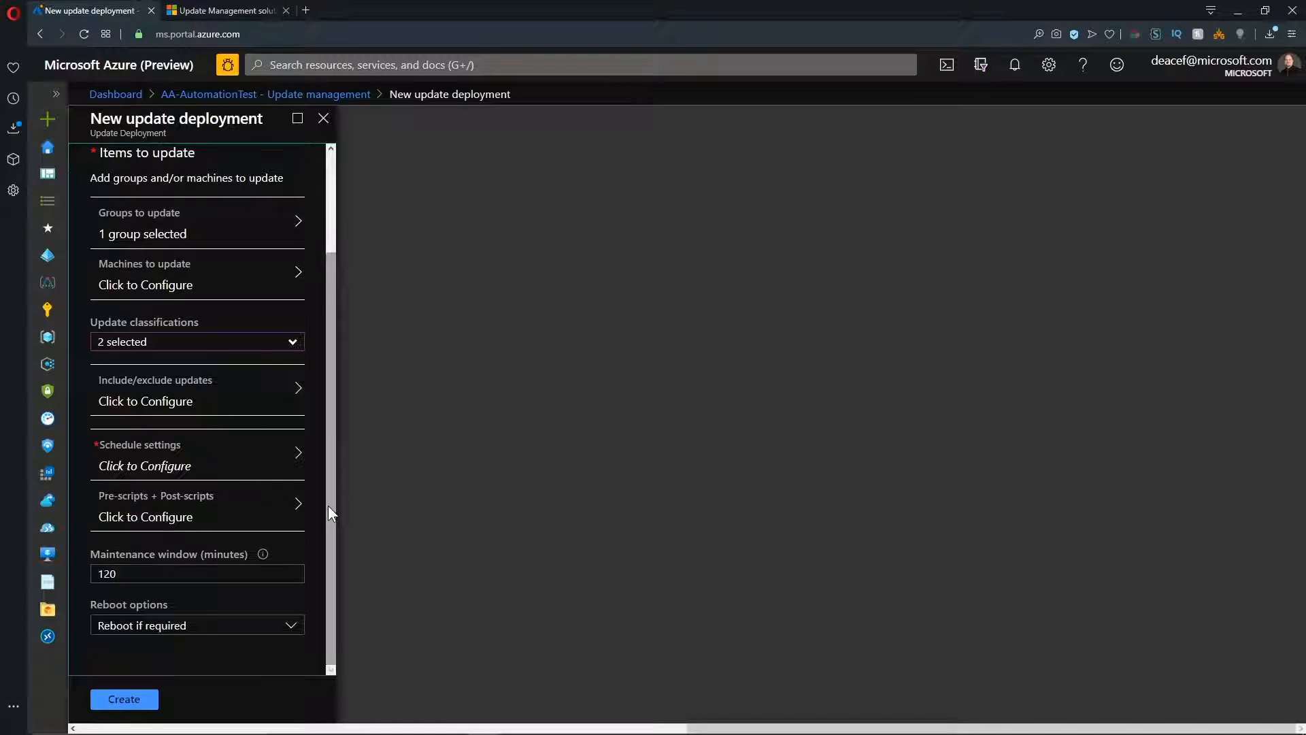
click(291, 342)
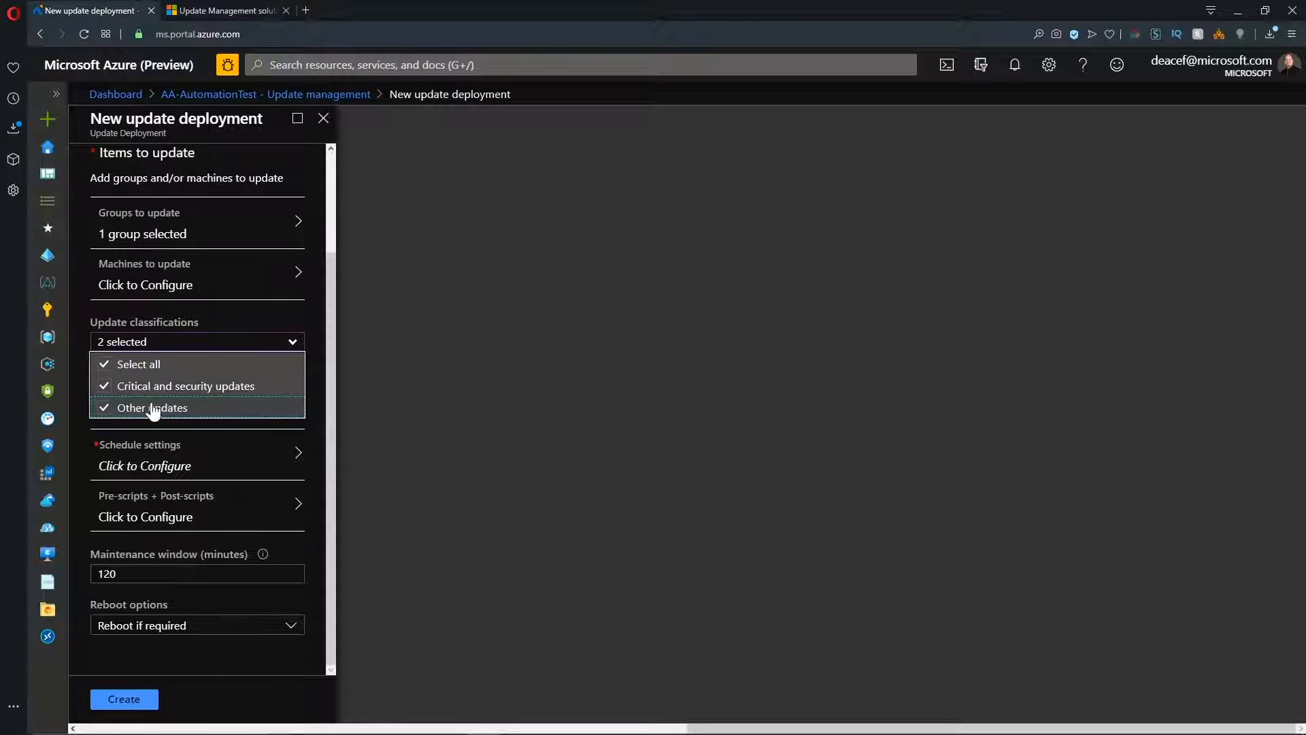
click(106, 411)
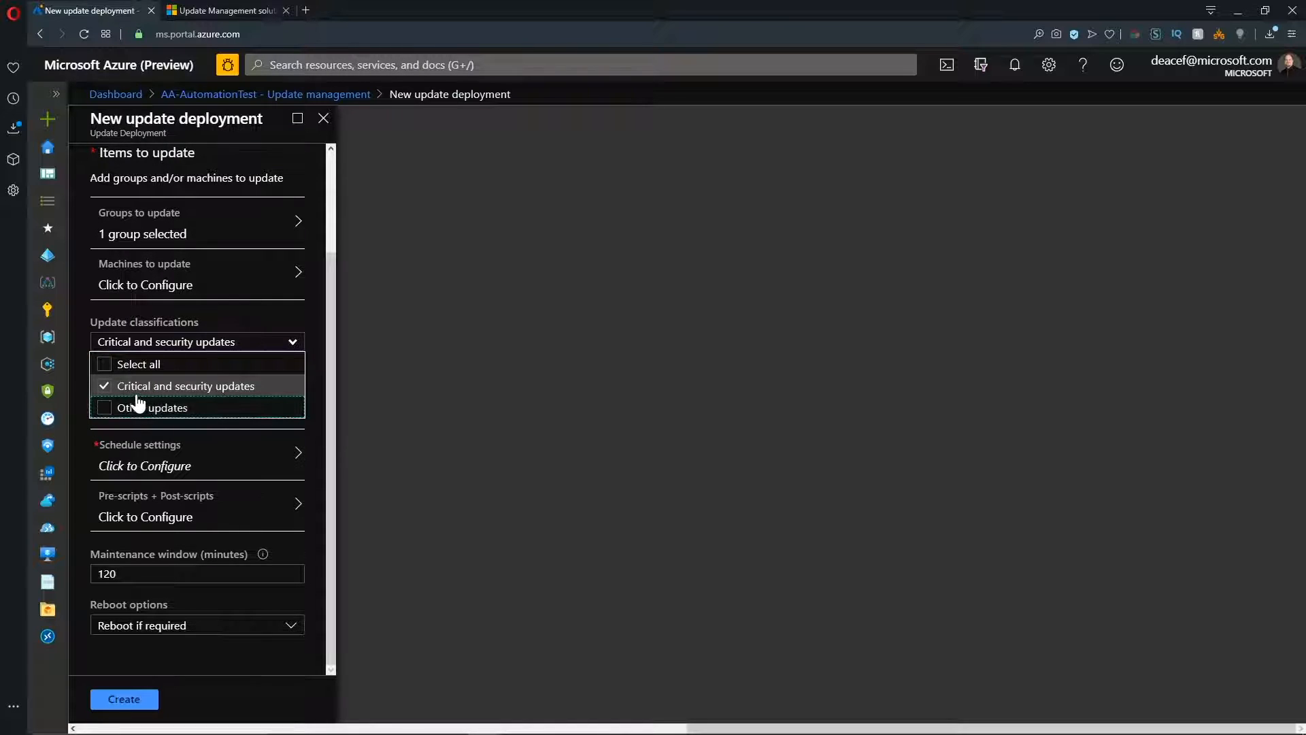
click(298, 344)
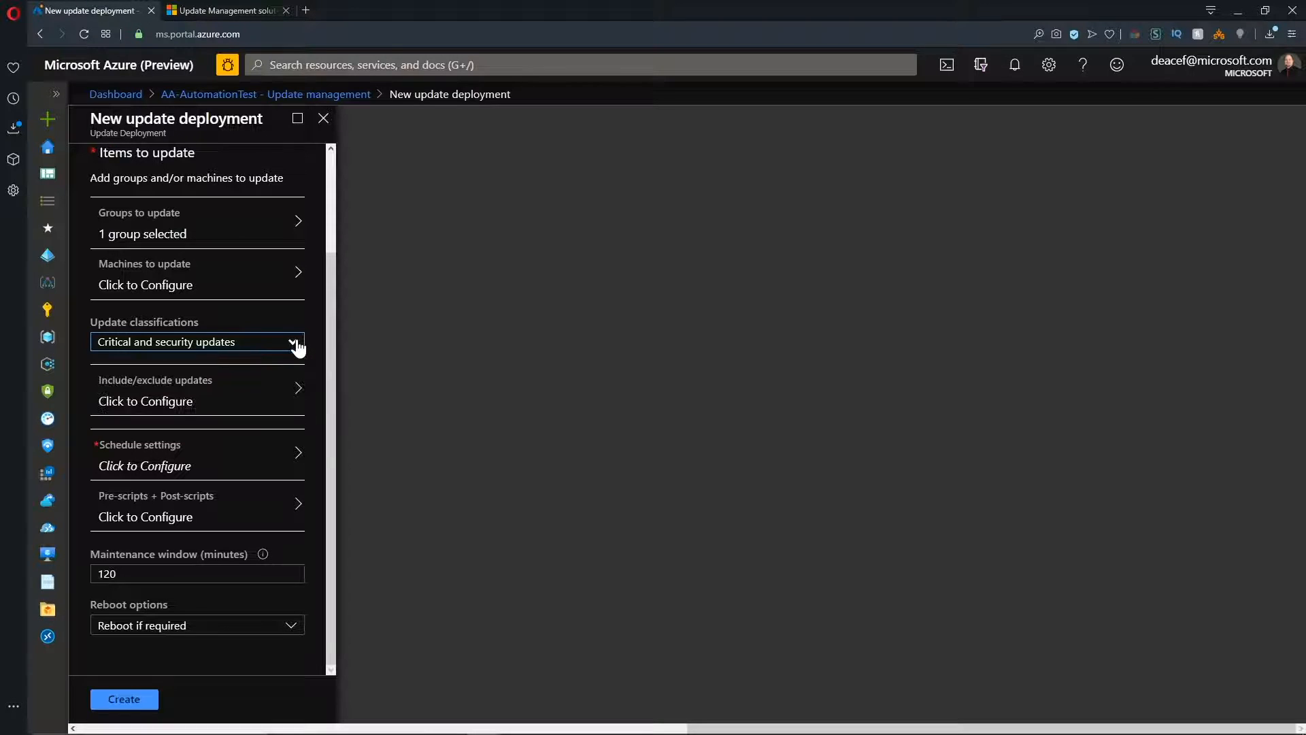
Schedule the deployment to start 01/16/2020 at 6:00 PM Eastern Time, recurring every 1 week on Thursday with no expiration.
click(249, 466)
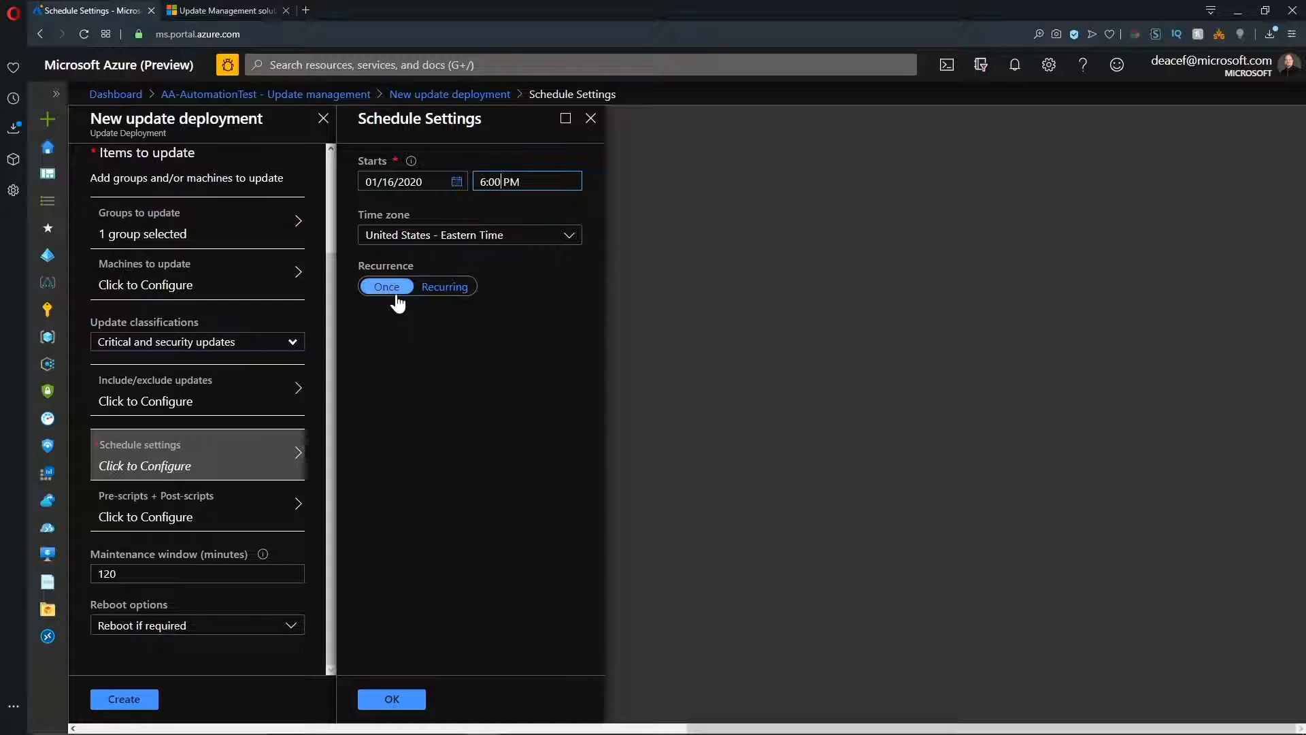
click(445, 289)
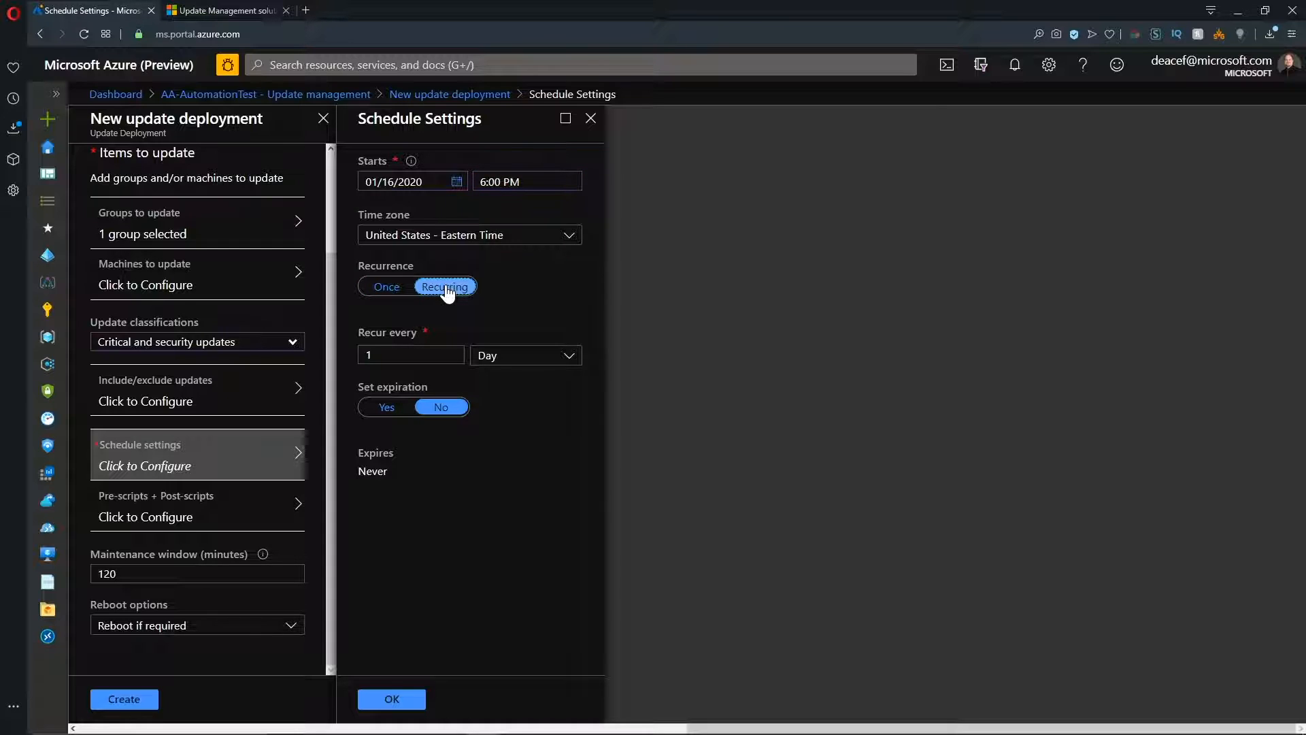
click(512, 362)
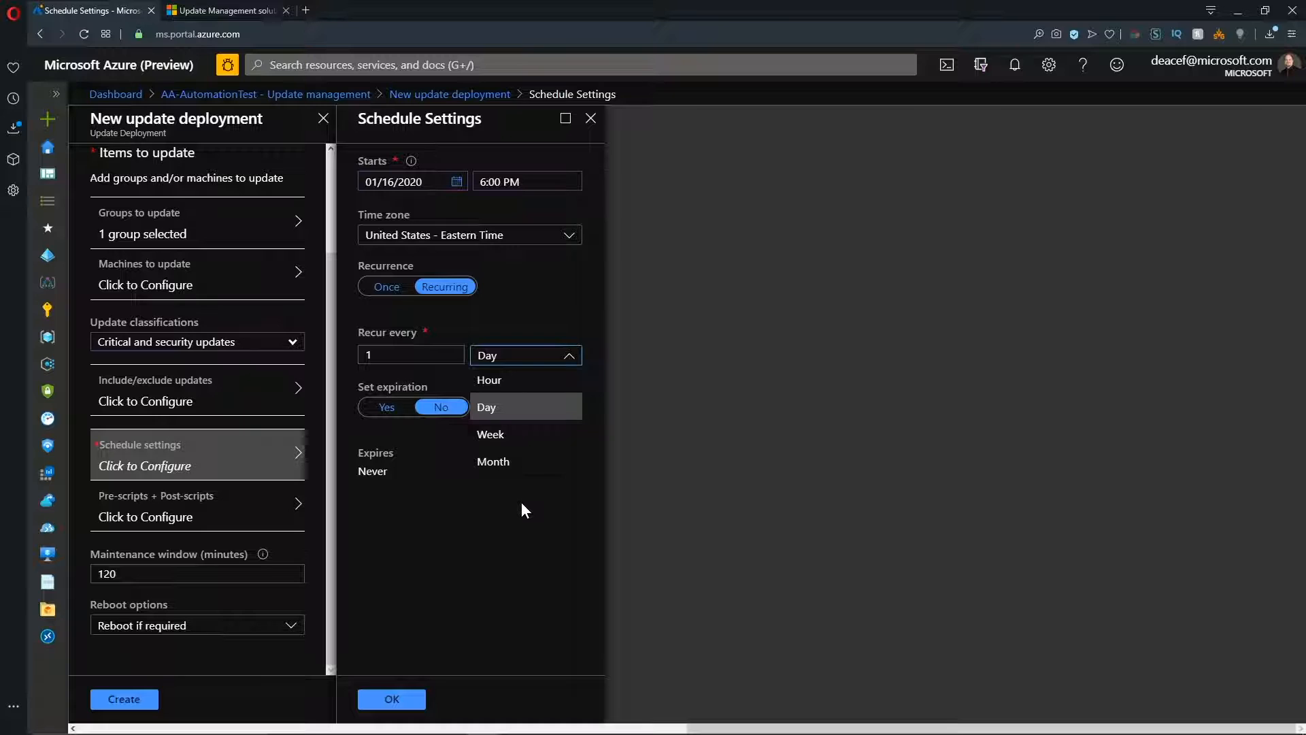
click(516, 438)
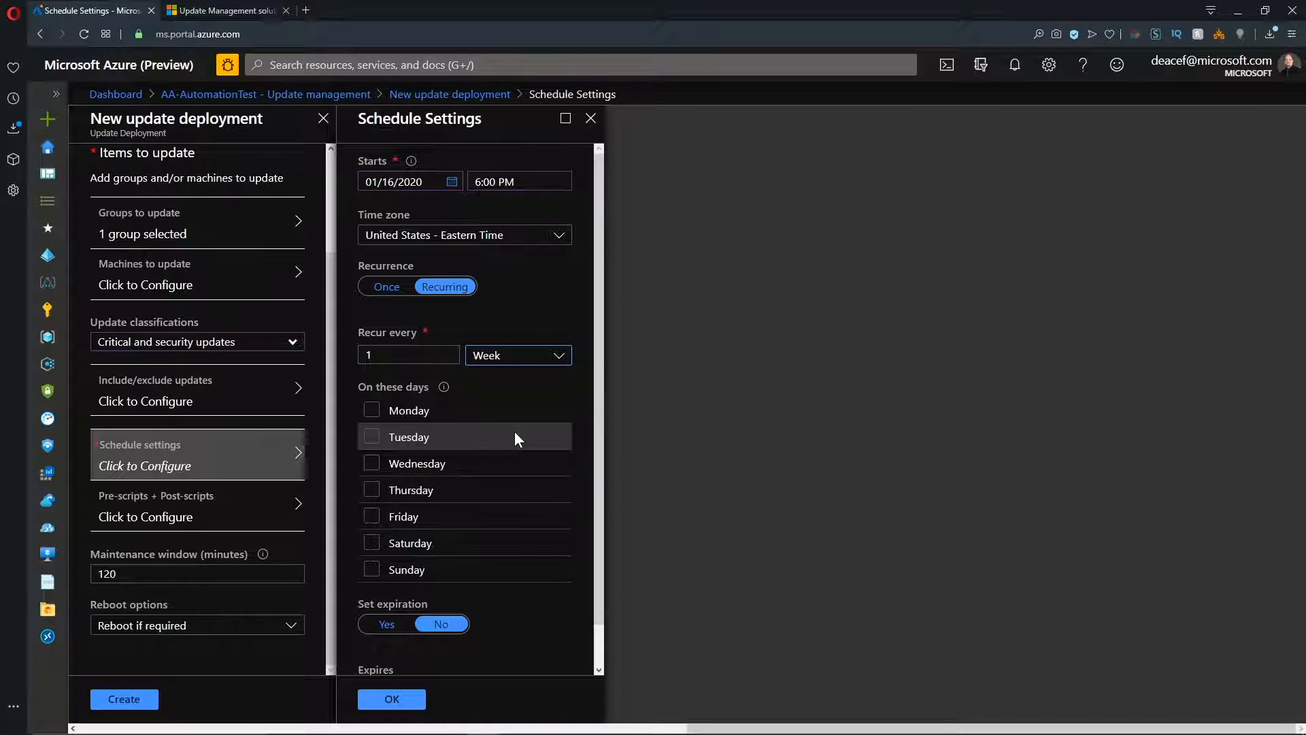
click(370, 489)
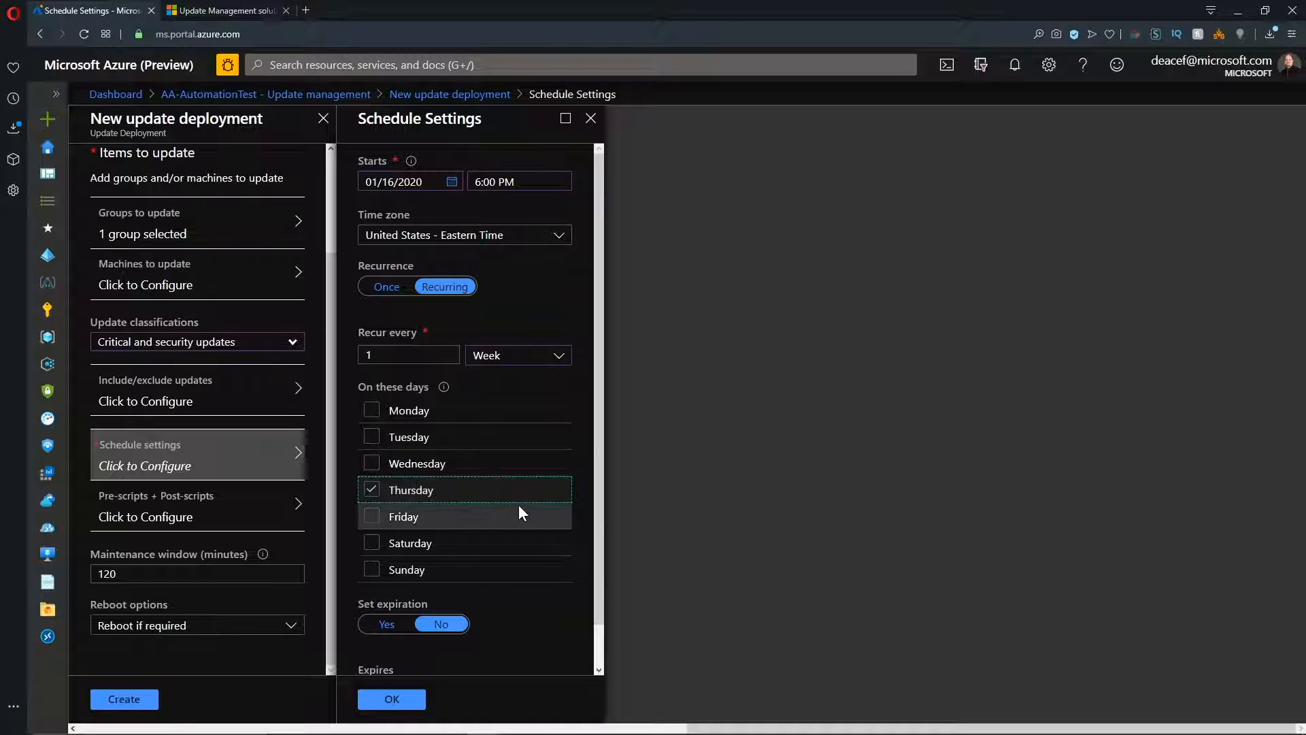
scroll(461, 576, down, 1)
click(442, 584)
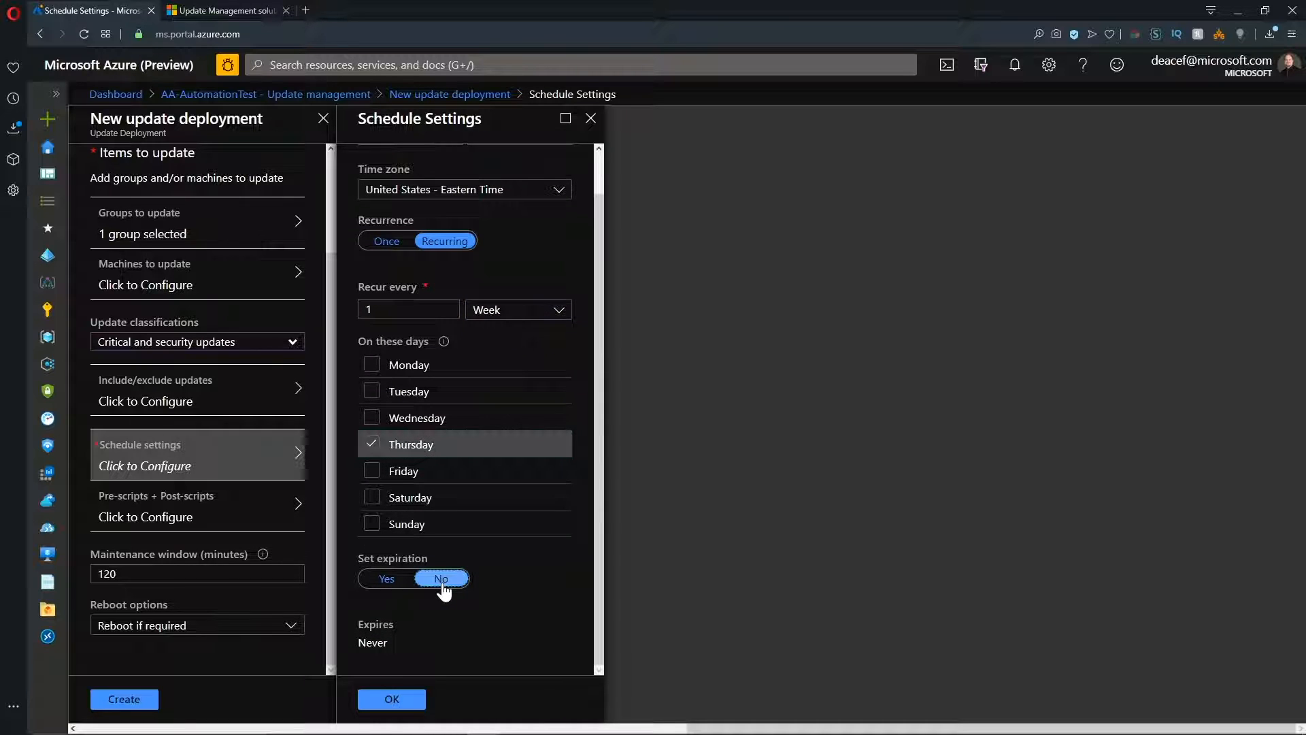
click(397, 700)
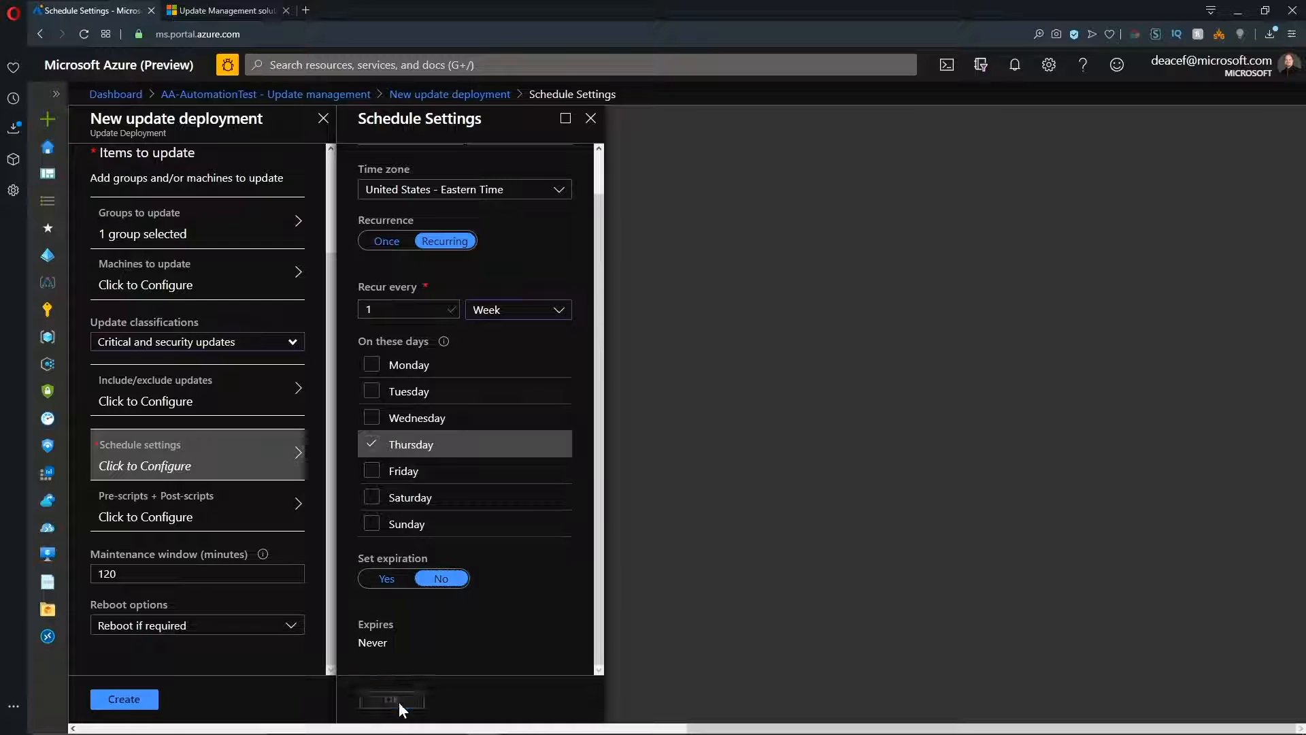
Review the available pre-scripts and post-scripts without selecting any, and set the maintenance window to 240 minutes.
click(257, 520)
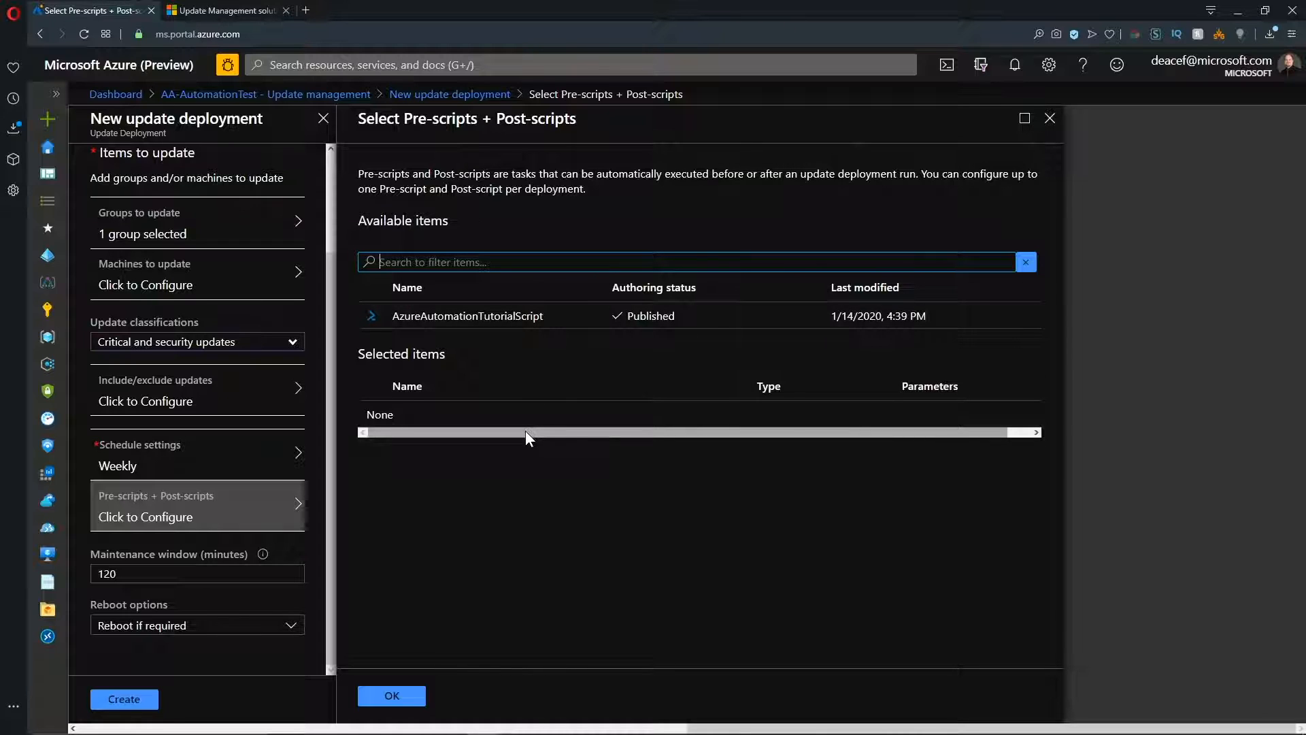
click(392, 696)
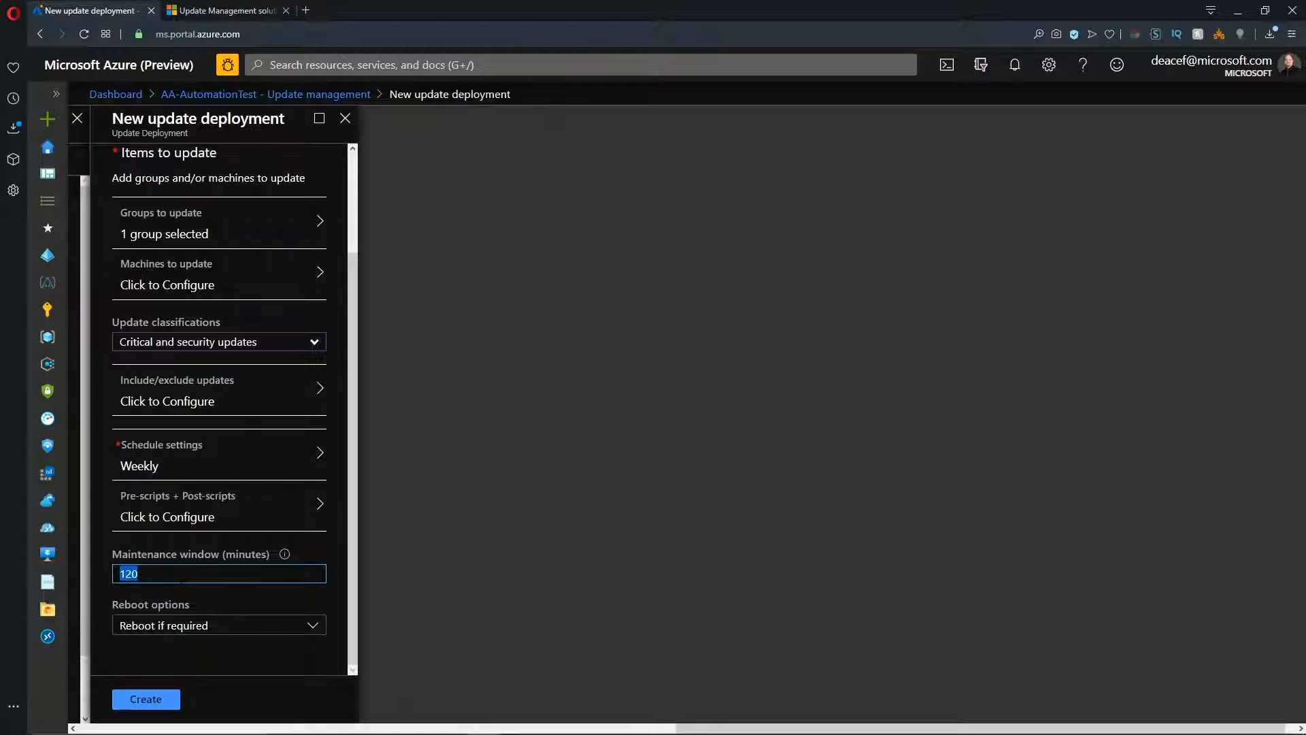
text(240)
Choose Reboot if required as the deployment's reboot option and create the update deployment.
click(209, 632)
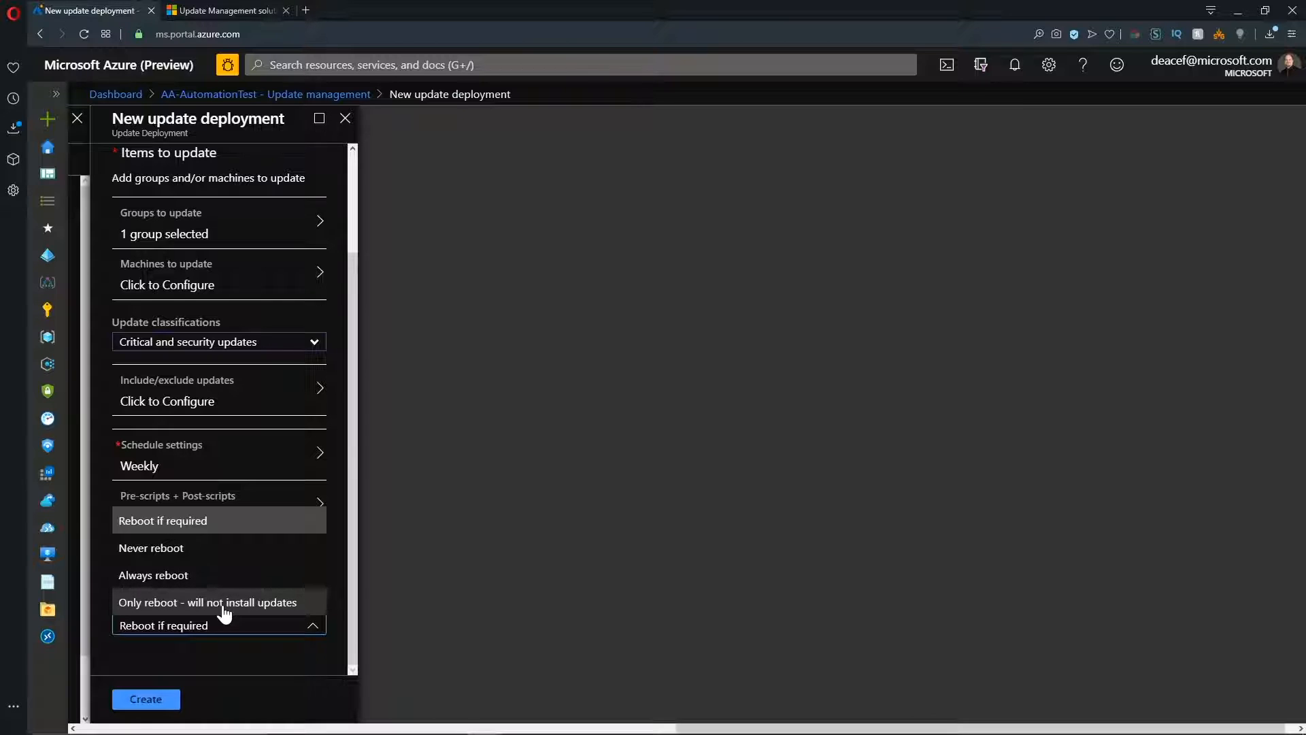
click(190, 522)
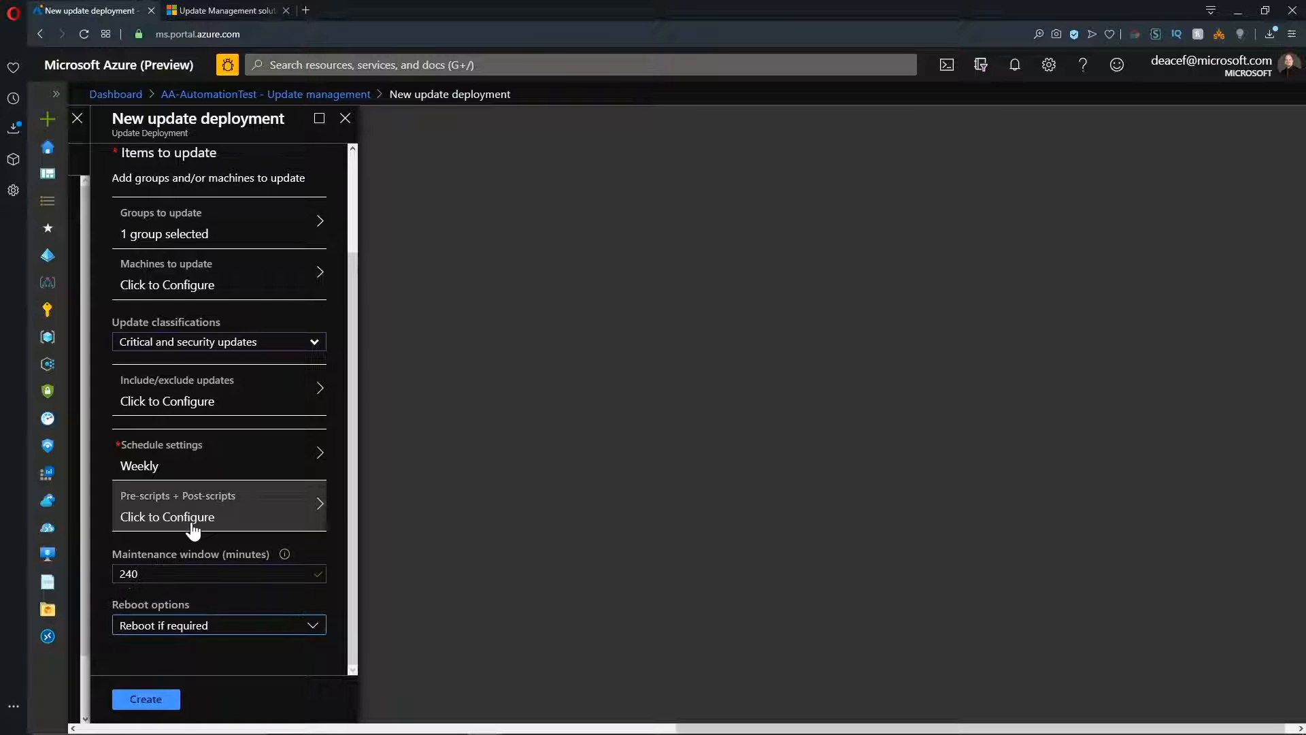
click(146, 700)
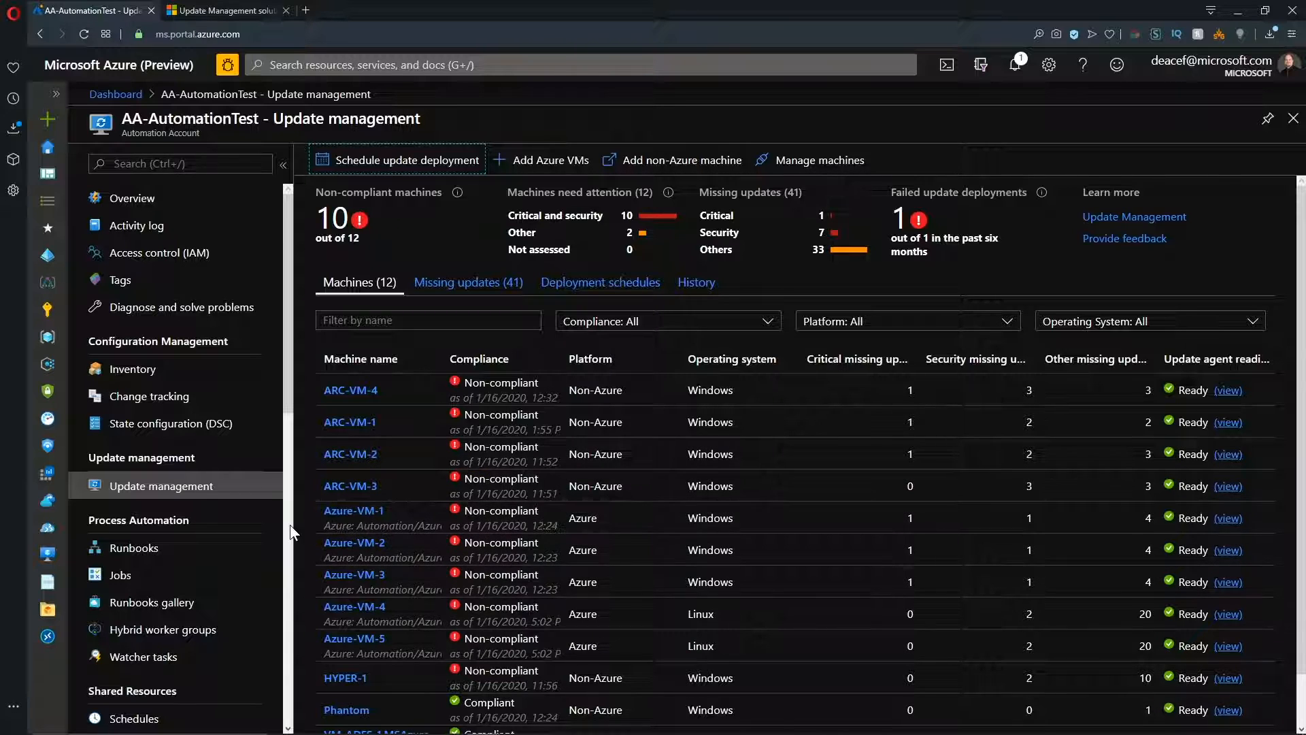
Open the runbook gallery from AA-AutomationTest's runbooks and search it for "update management".
click(149, 552)
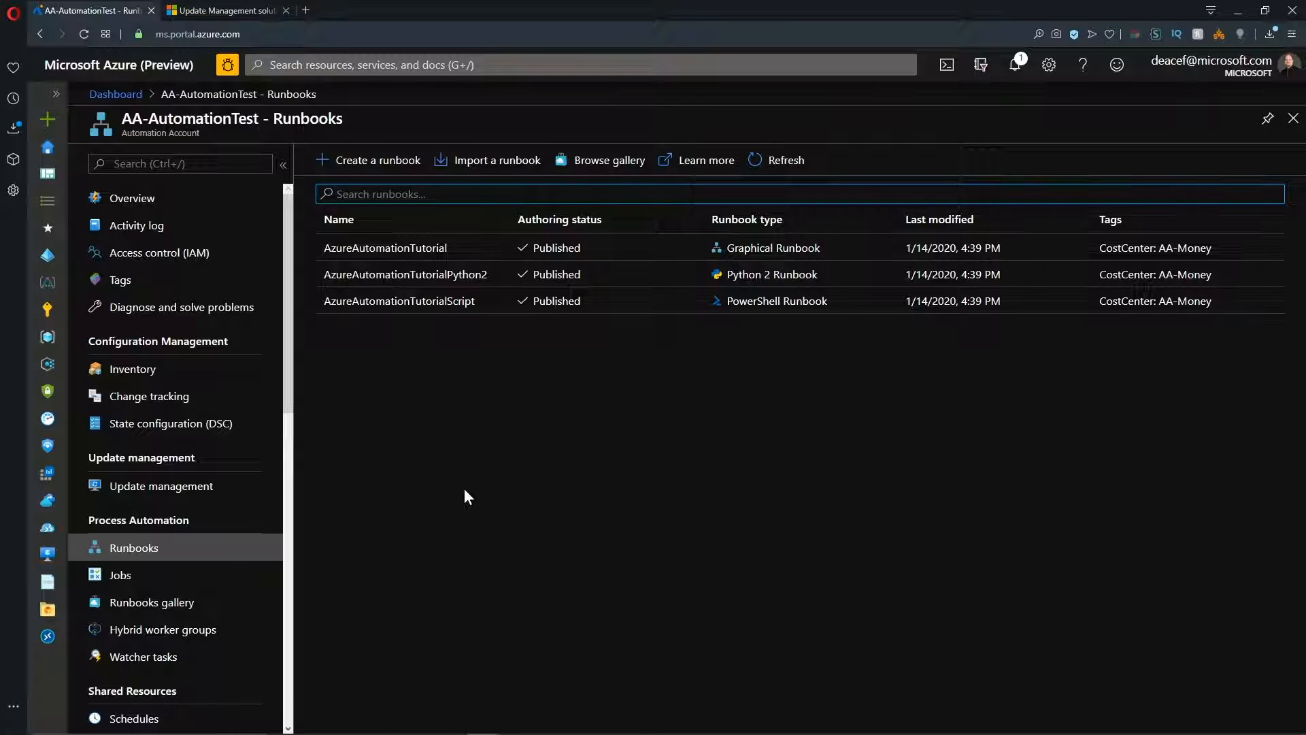
key(Tab)
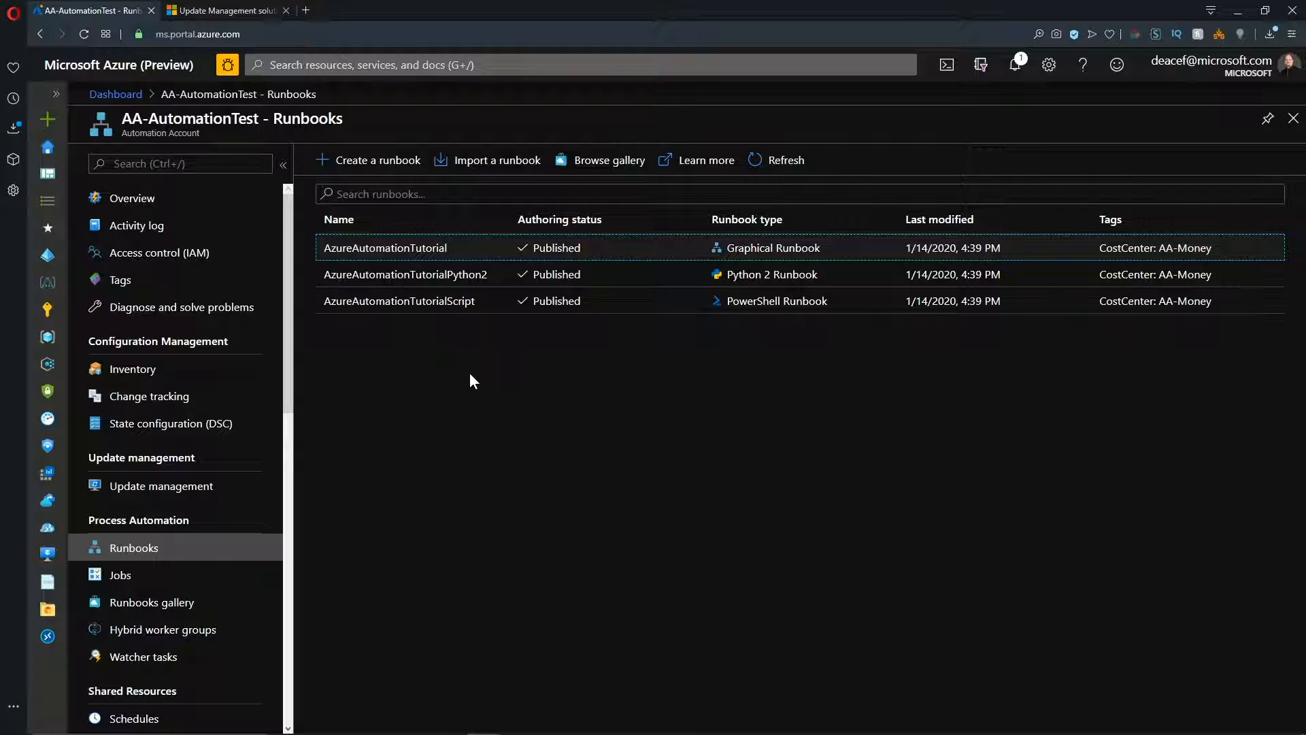
click(607, 163)
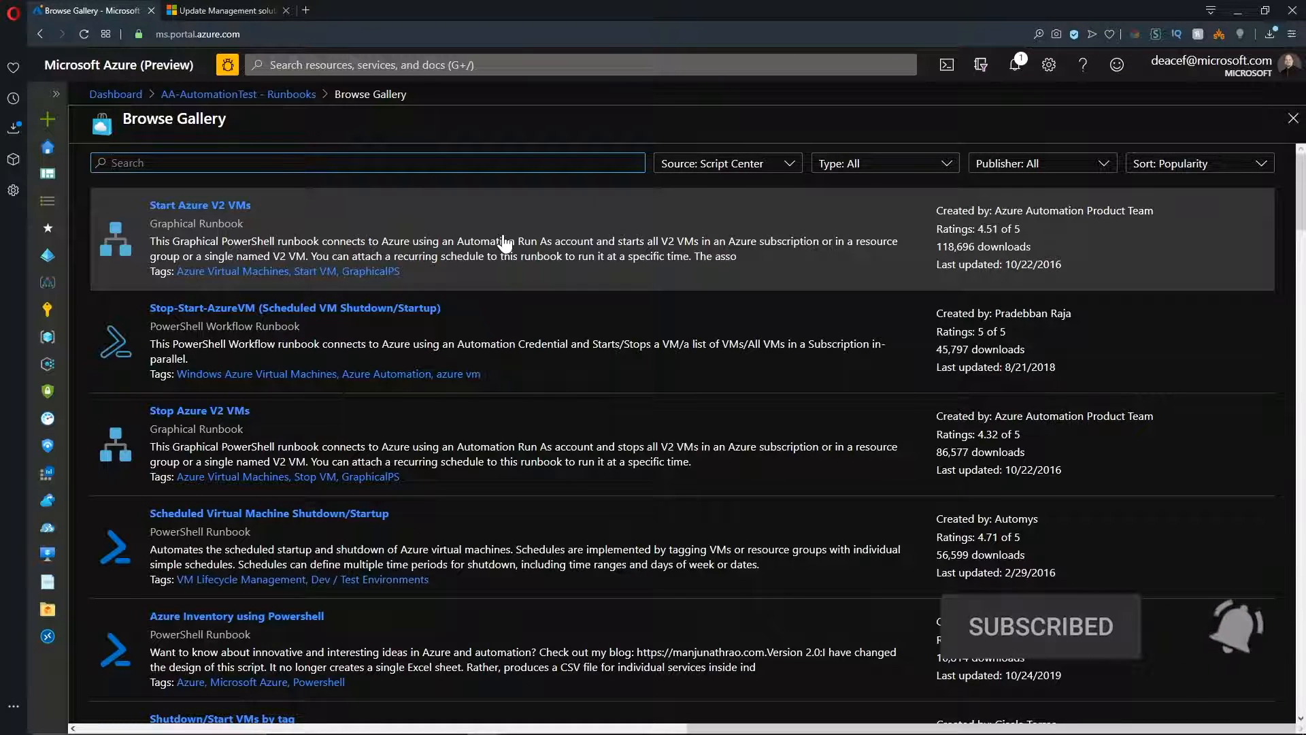
text(update management)
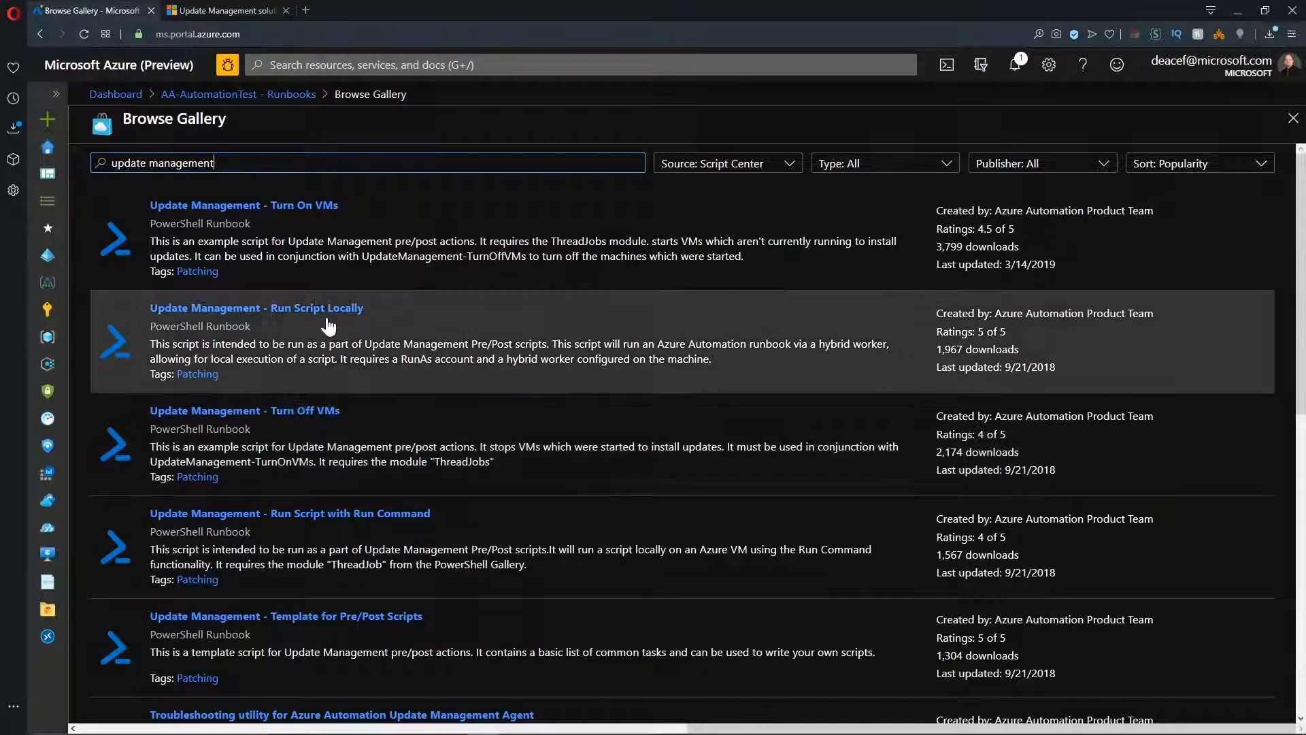
Import the Update Management - Turn On VMs and Update Management - Turn Off VMs runbooks from the gallery.
click(337, 240)
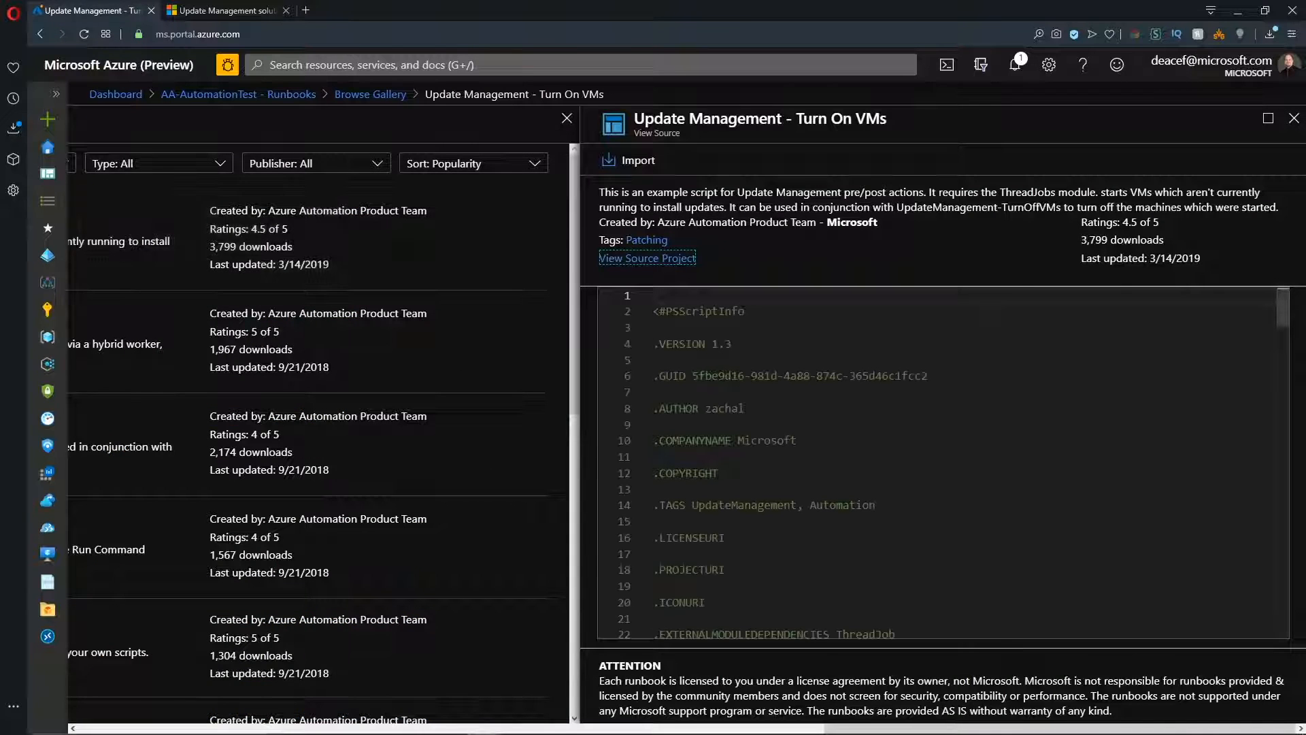
click(628, 161)
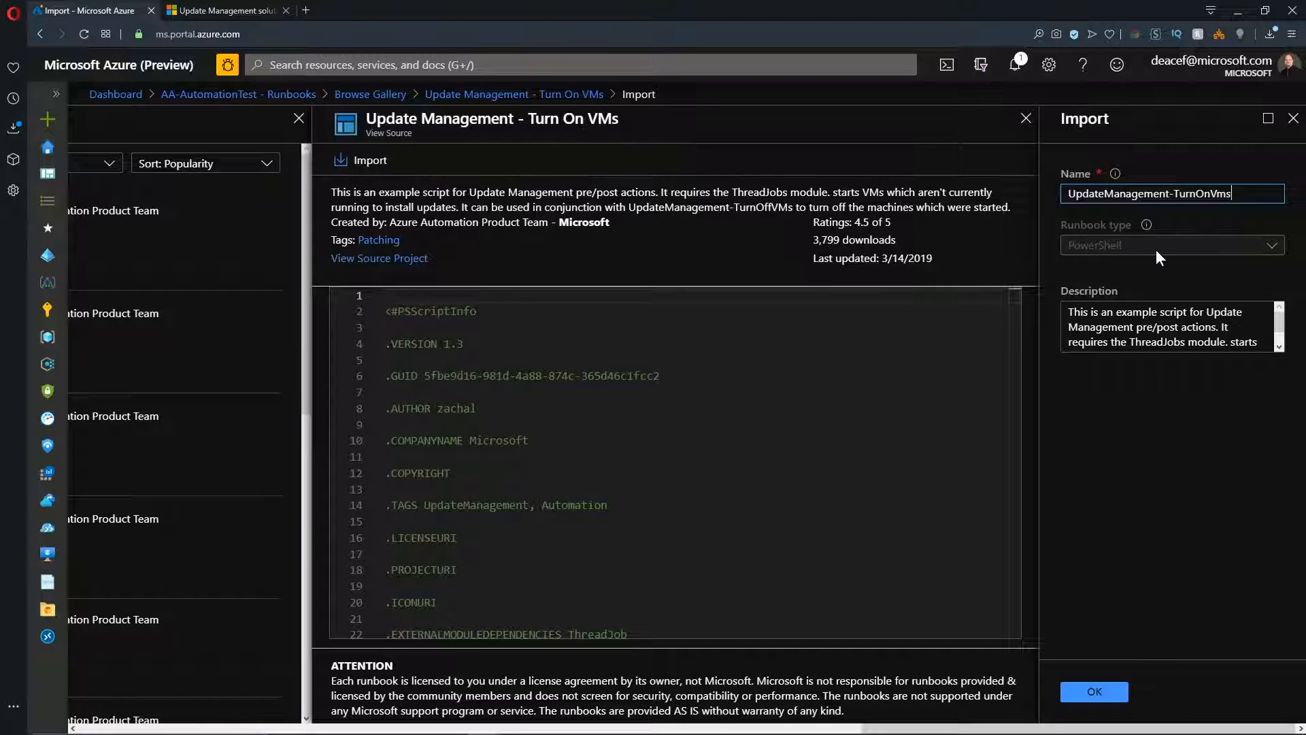
click(1111, 692)
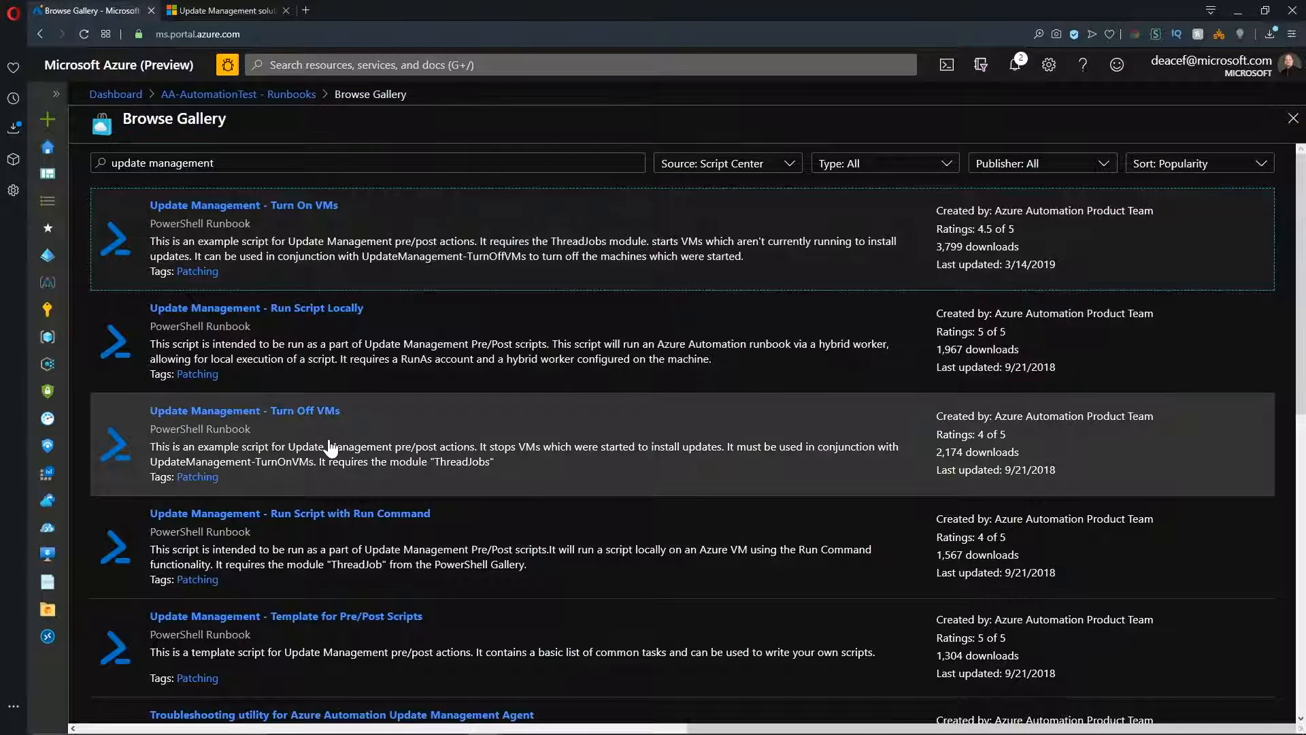
click(329, 447)
click(627, 160)
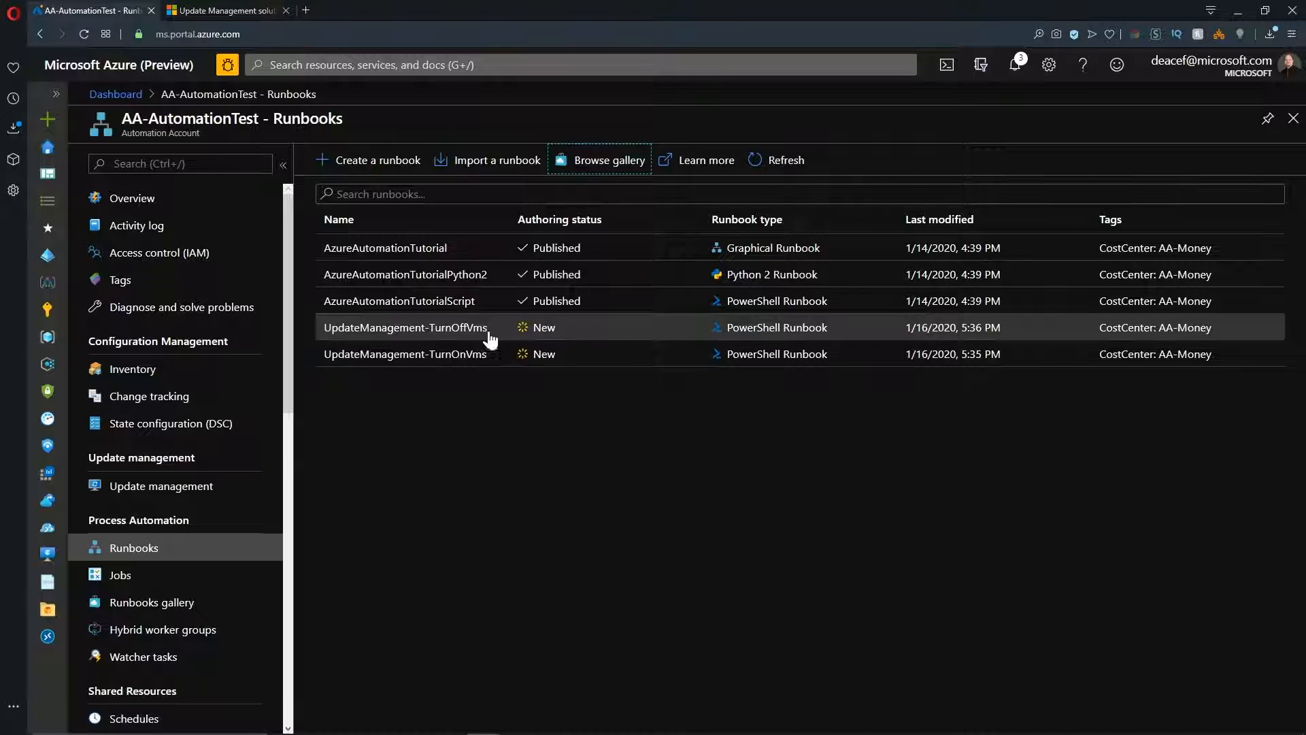
Open the UpdateManagement-TurnOffVms runbook for editing and publish it.
click(435, 329)
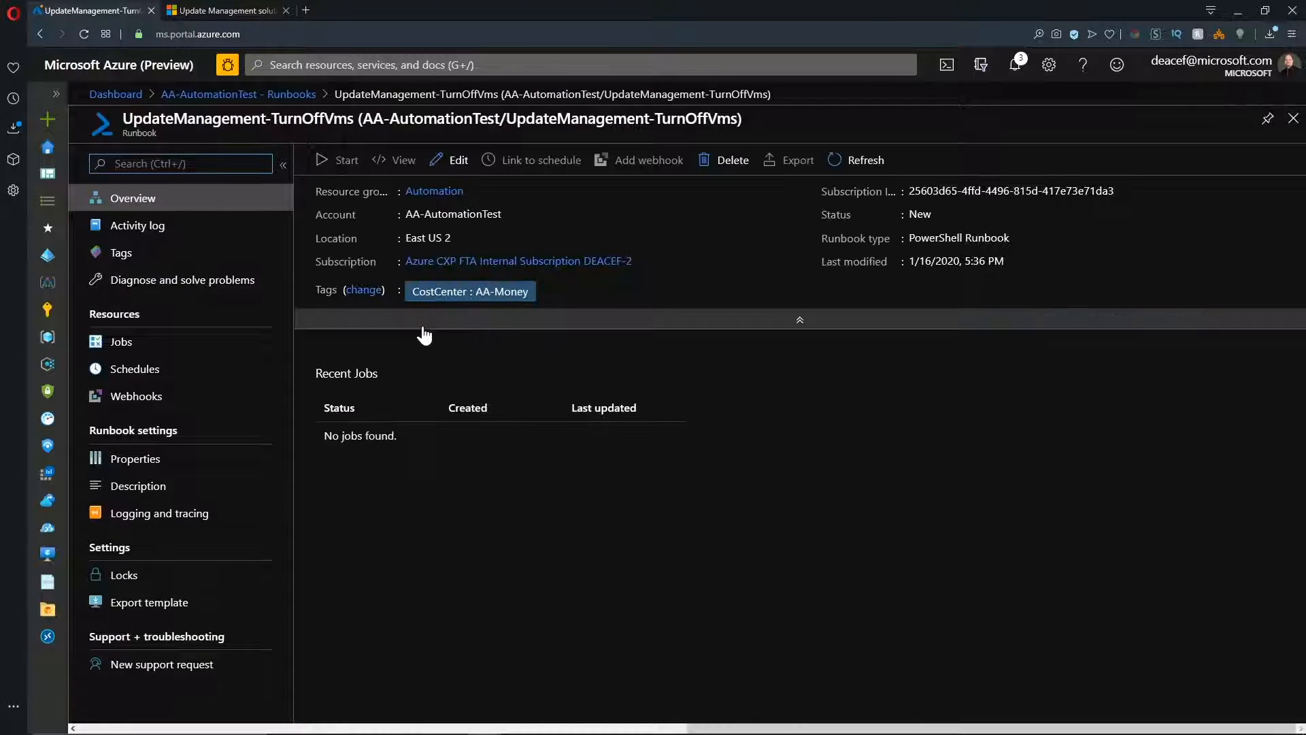
click(450, 166)
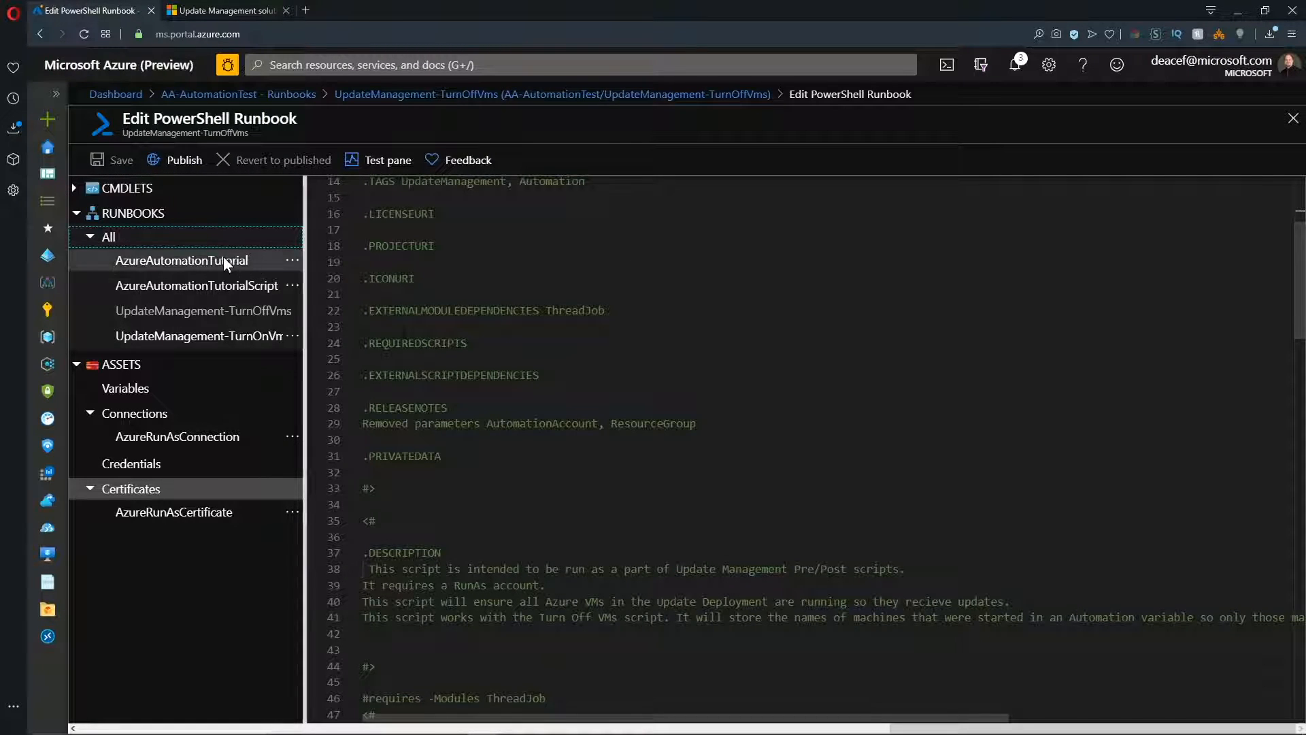
click(181, 163)
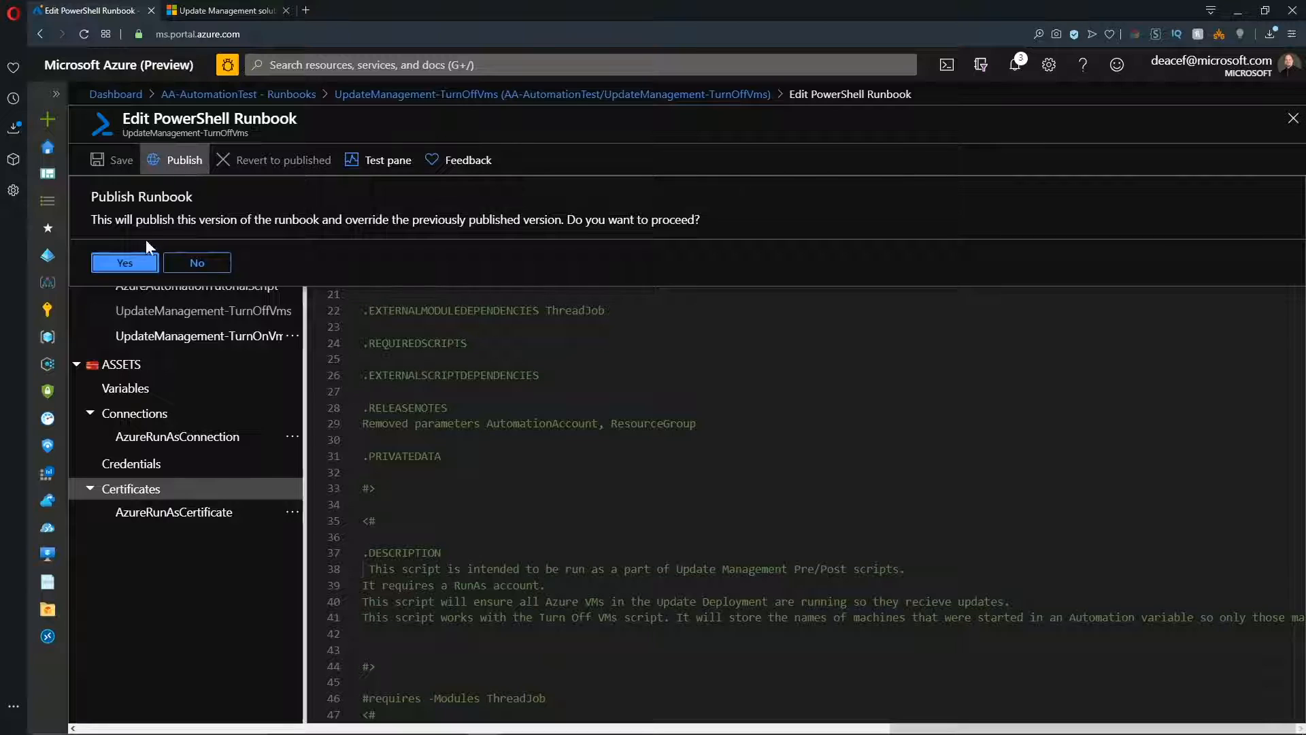
click(127, 262)
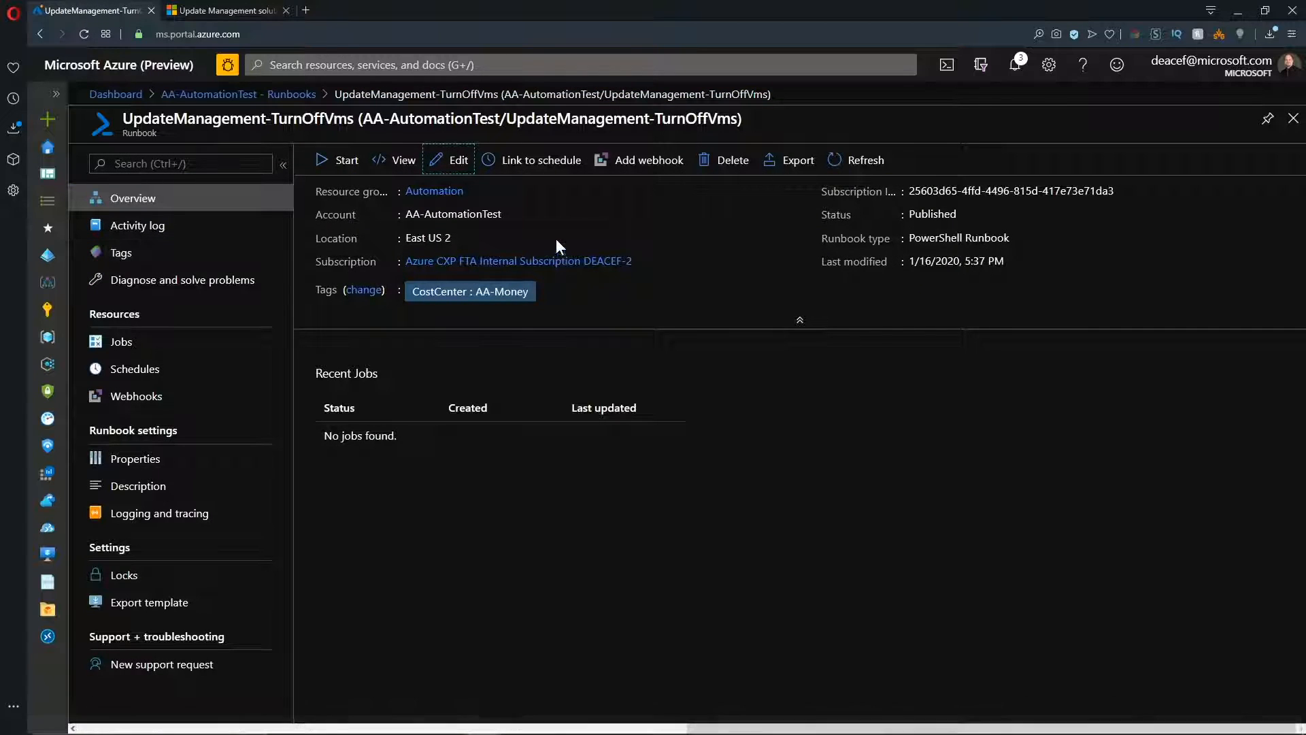
Return to the runbooks list, open UpdateManagement-TurnOnVms for editing and publish it.
click(291, 93)
click(419, 355)
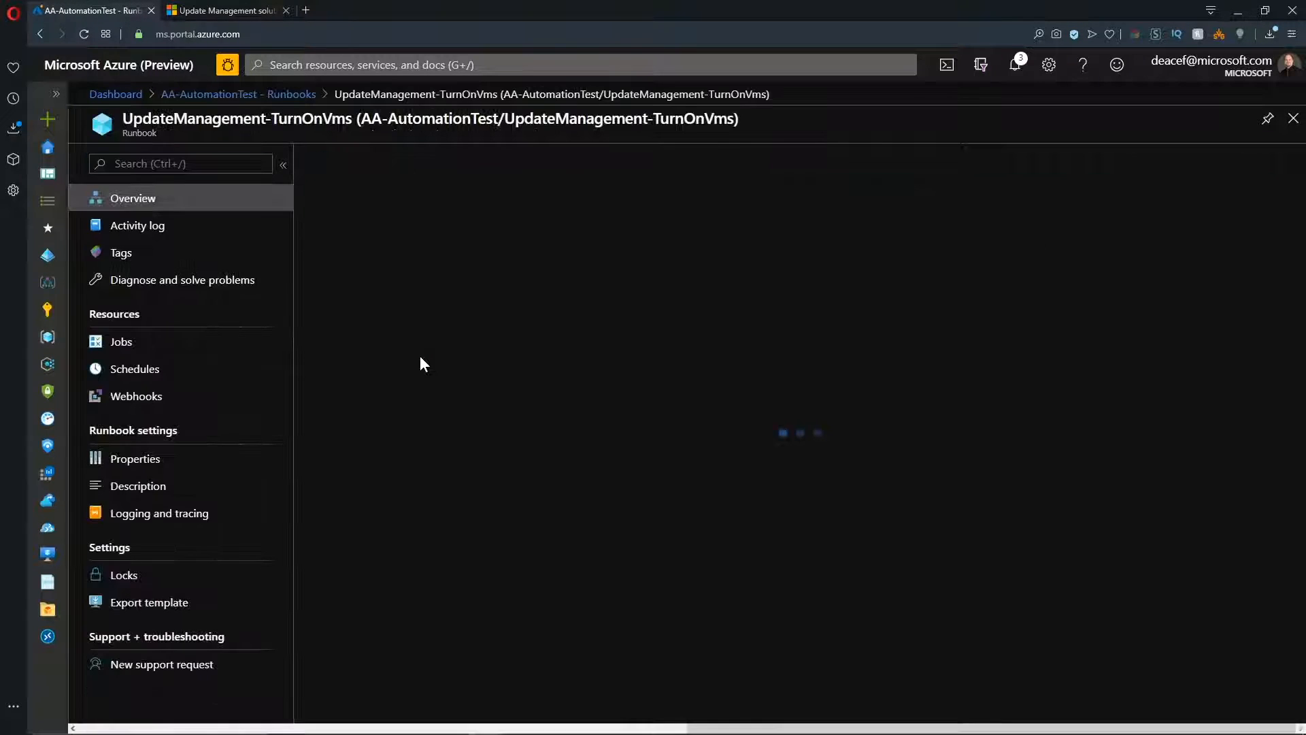
click(452, 160)
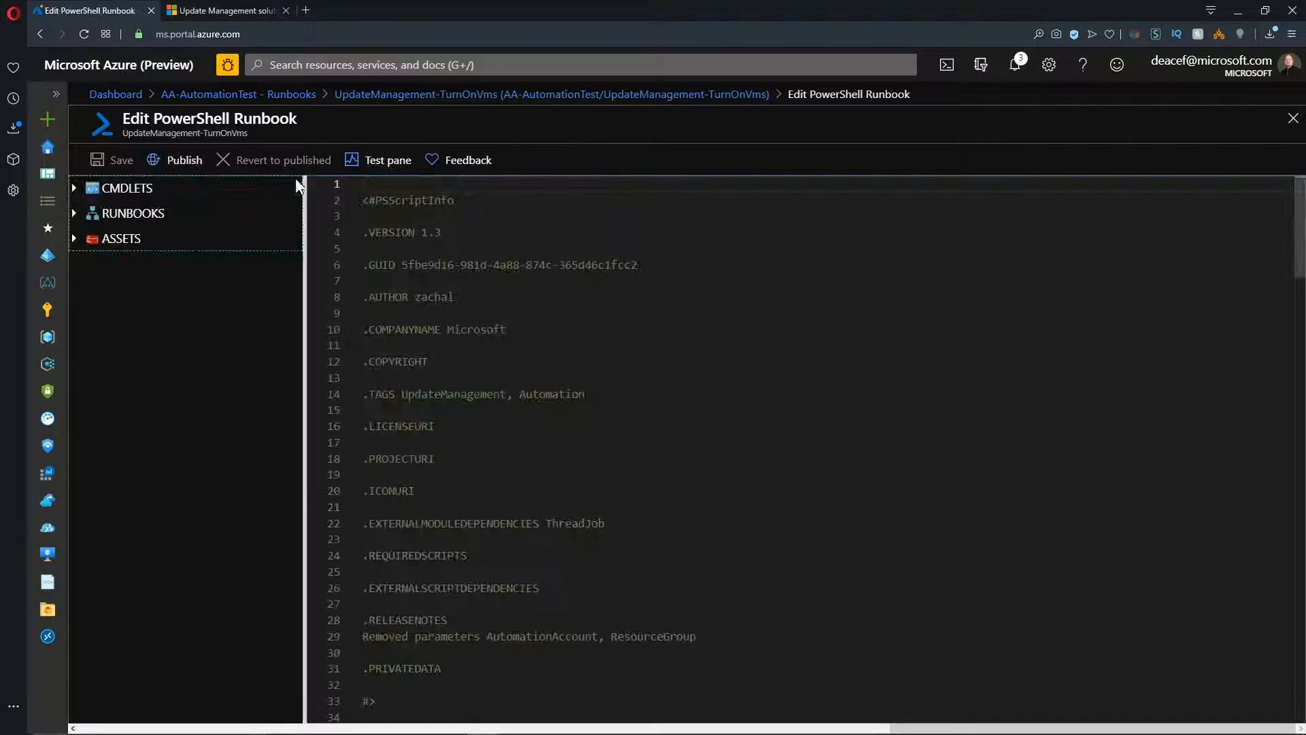
click(174, 163)
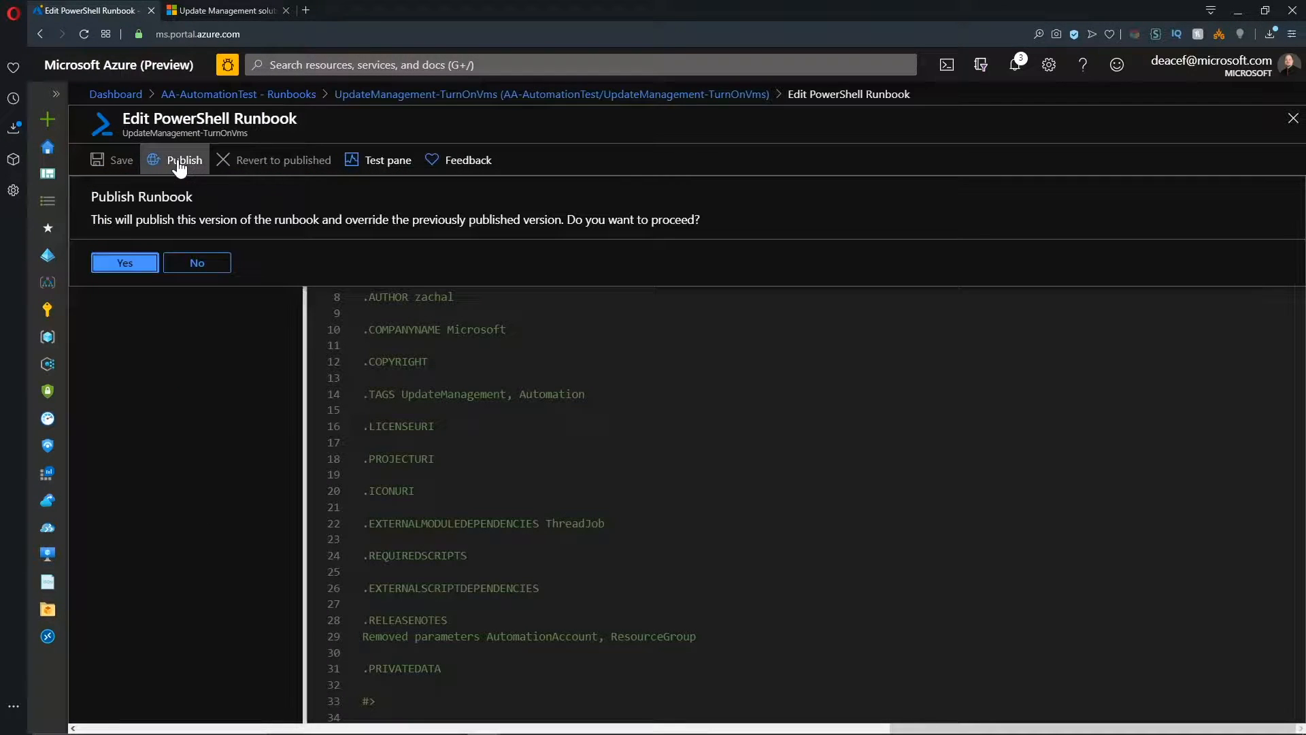
click(140, 264)
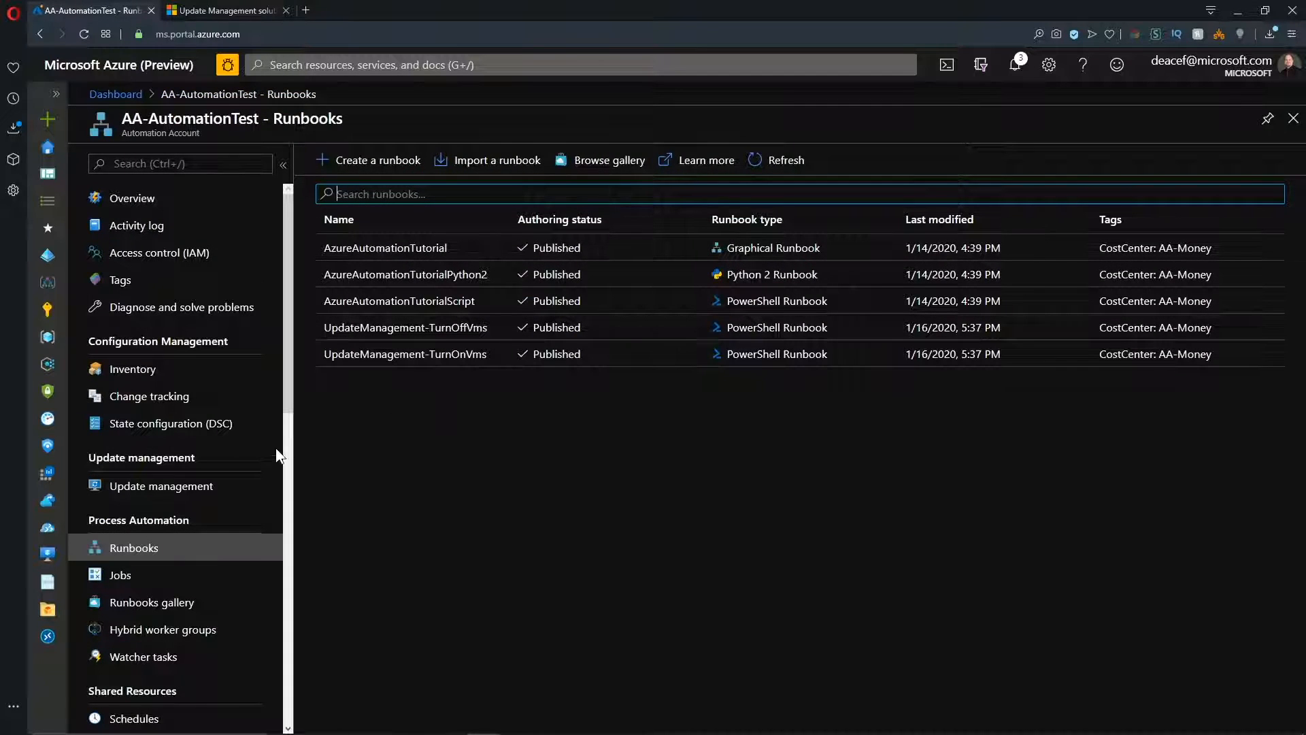
Return to Update management and start a new Windows update deployment named Updates-Thursday-Windows.
click(173, 487)
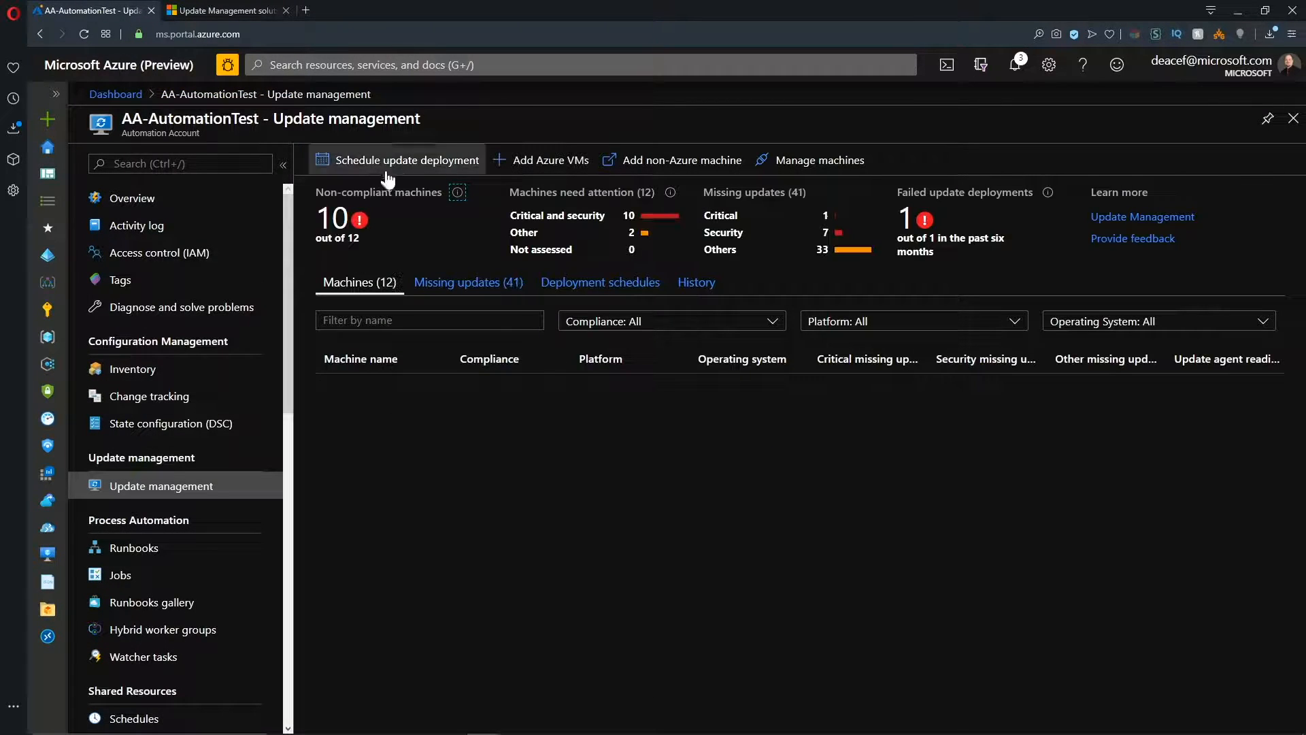
click(408, 160)
text(Updates-Thursday-Windows)
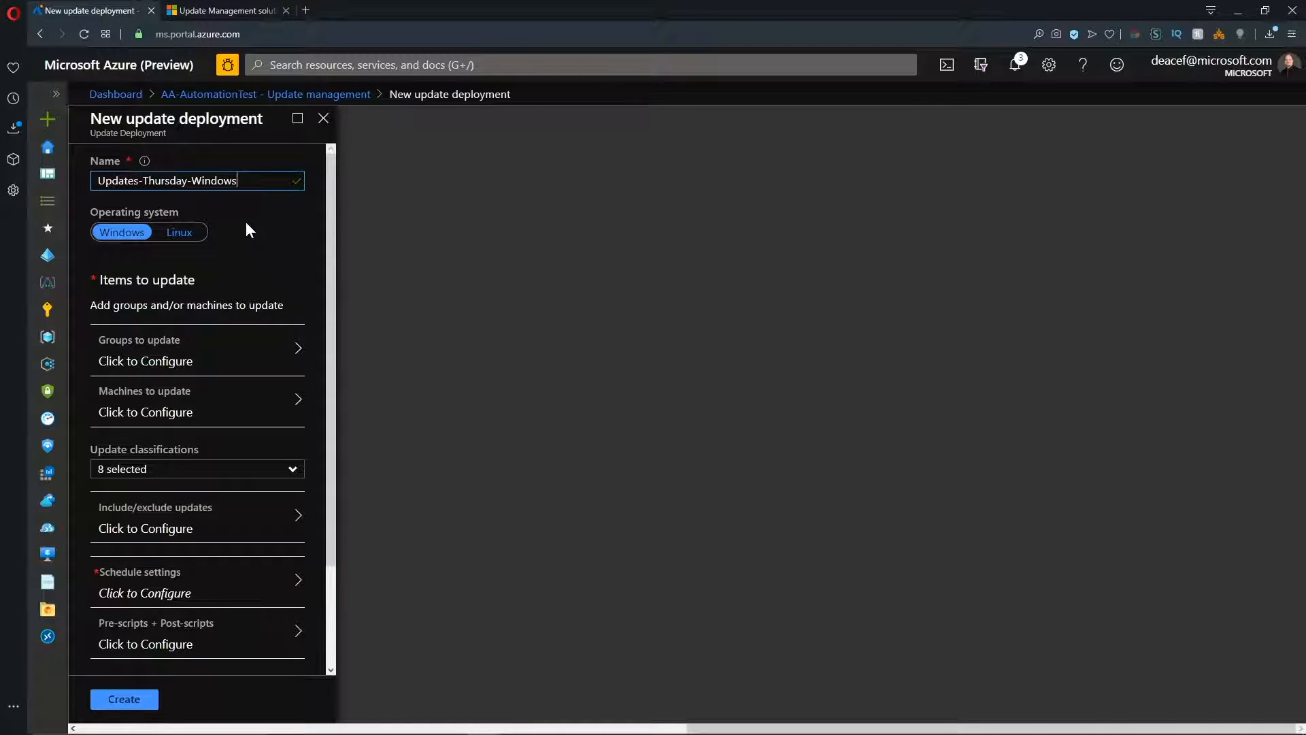
Define the Azure group to update by including all subscriptions and filtering on one tag, and preview the matching machines.
click(175, 359)
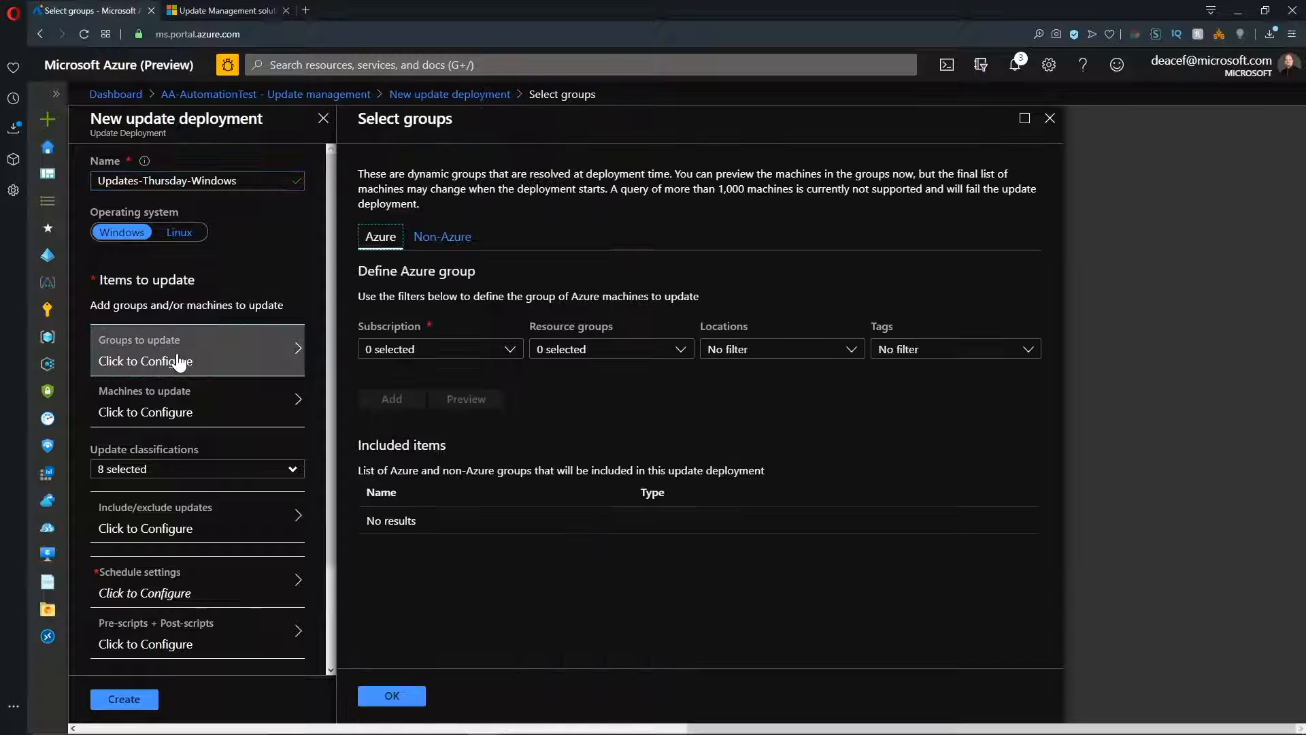
click(476, 350)
click(373, 407)
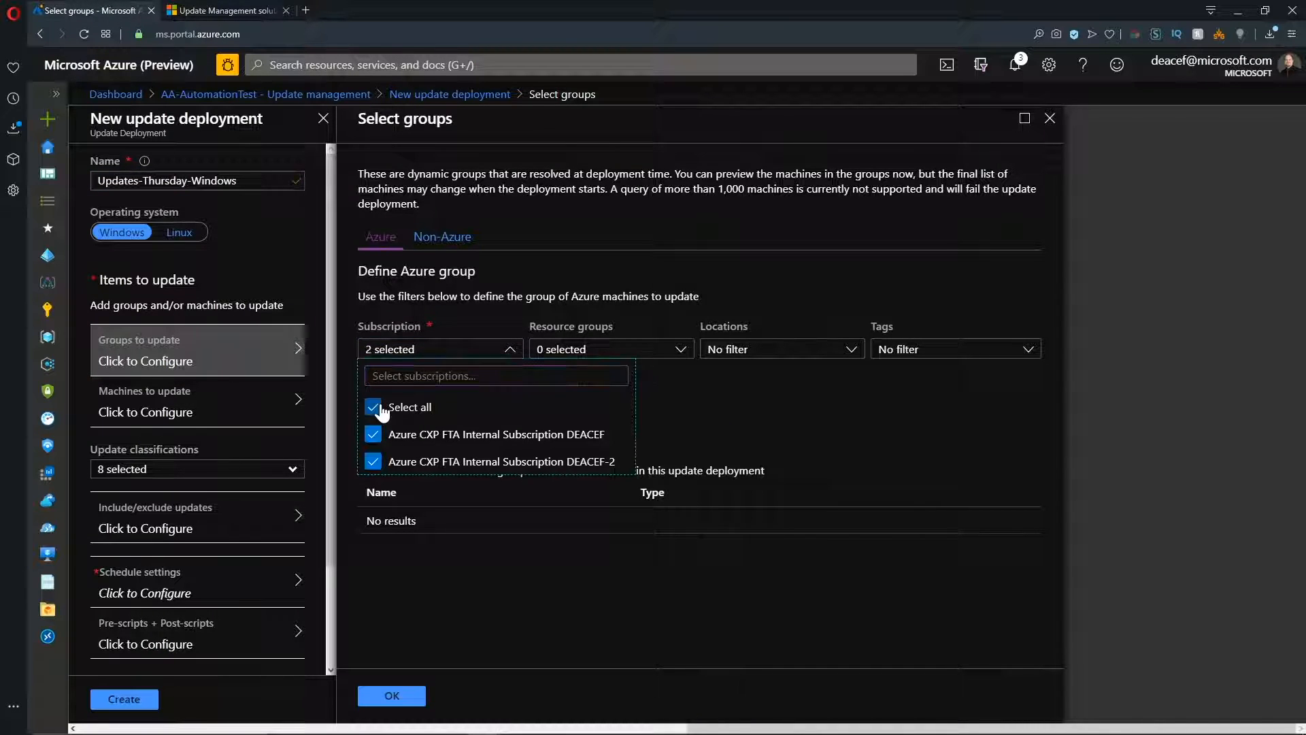
click(679, 389)
click(898, 348)
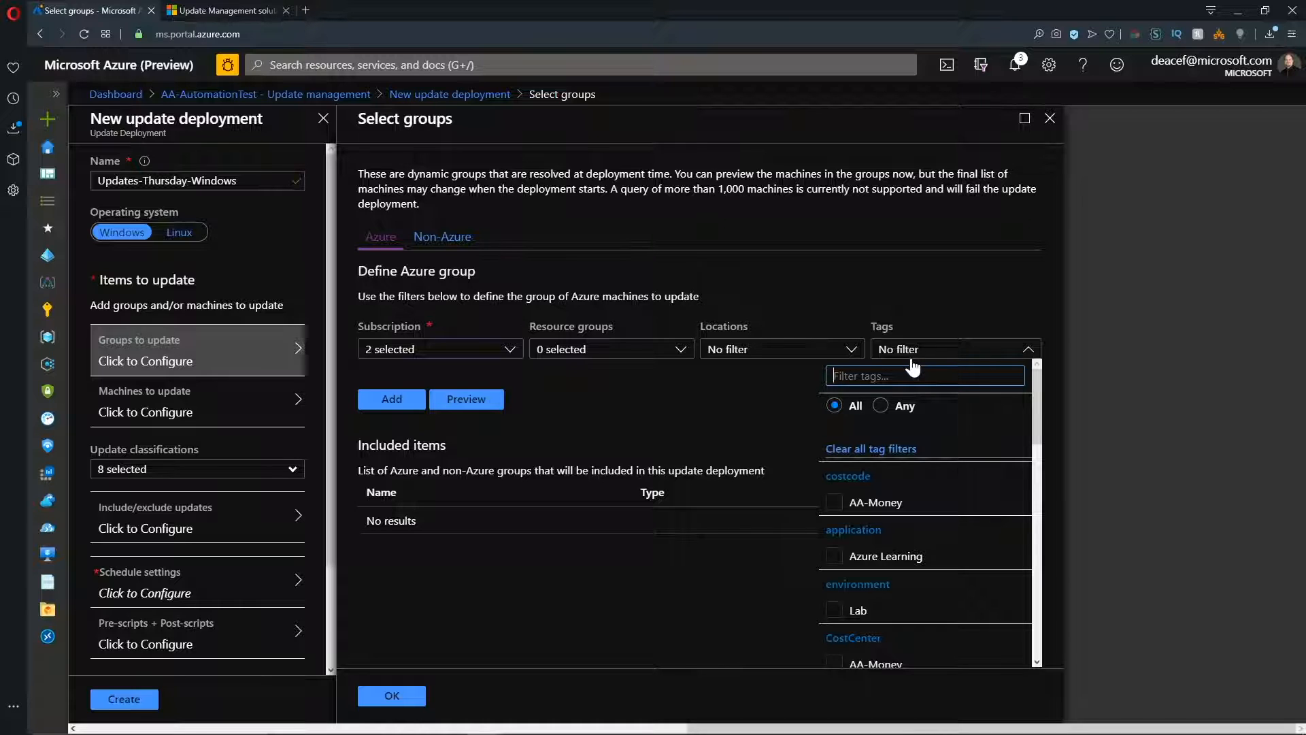
click(483, 404)
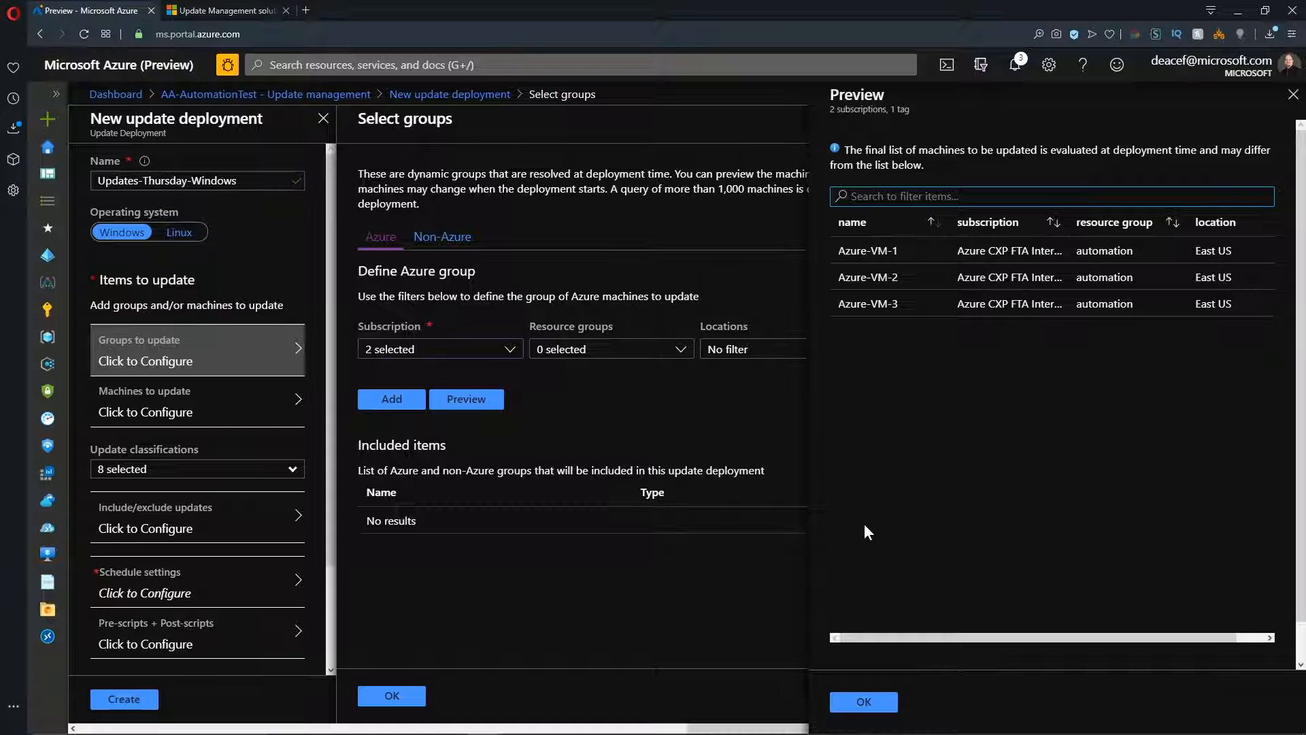
Add the defined Azure query and the non-Azure MicrosoftDefaultComputerGroup to the deployment's groups, previewing the non-Azure machines before adding them.
click(864, 701)
click(397, 404)
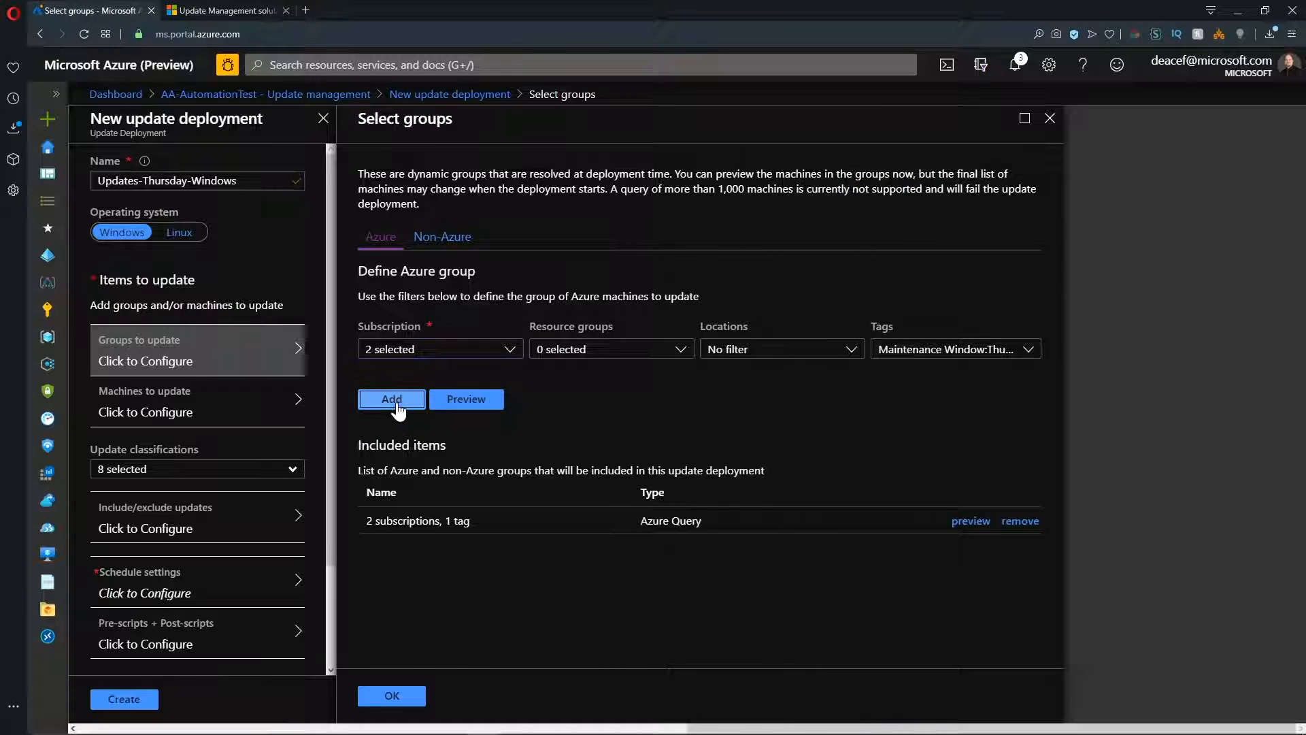
click(456, 237)
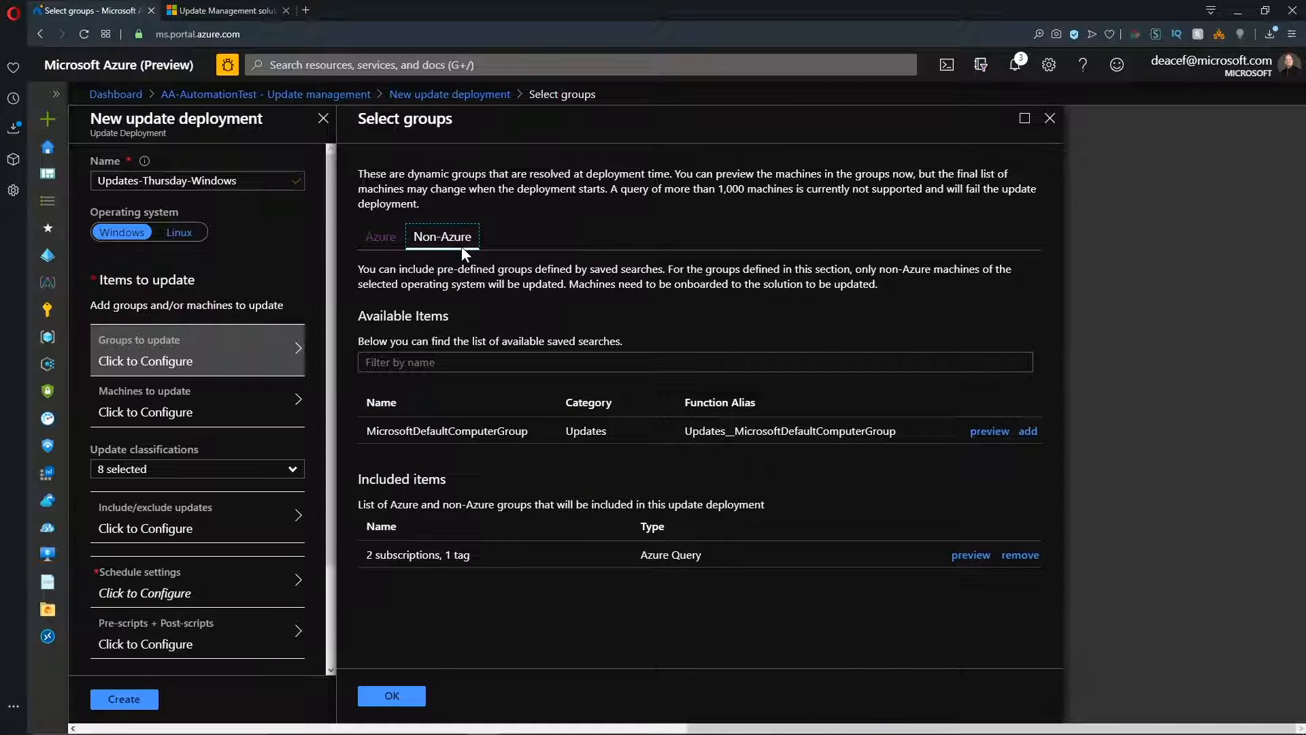
click(989, 431)
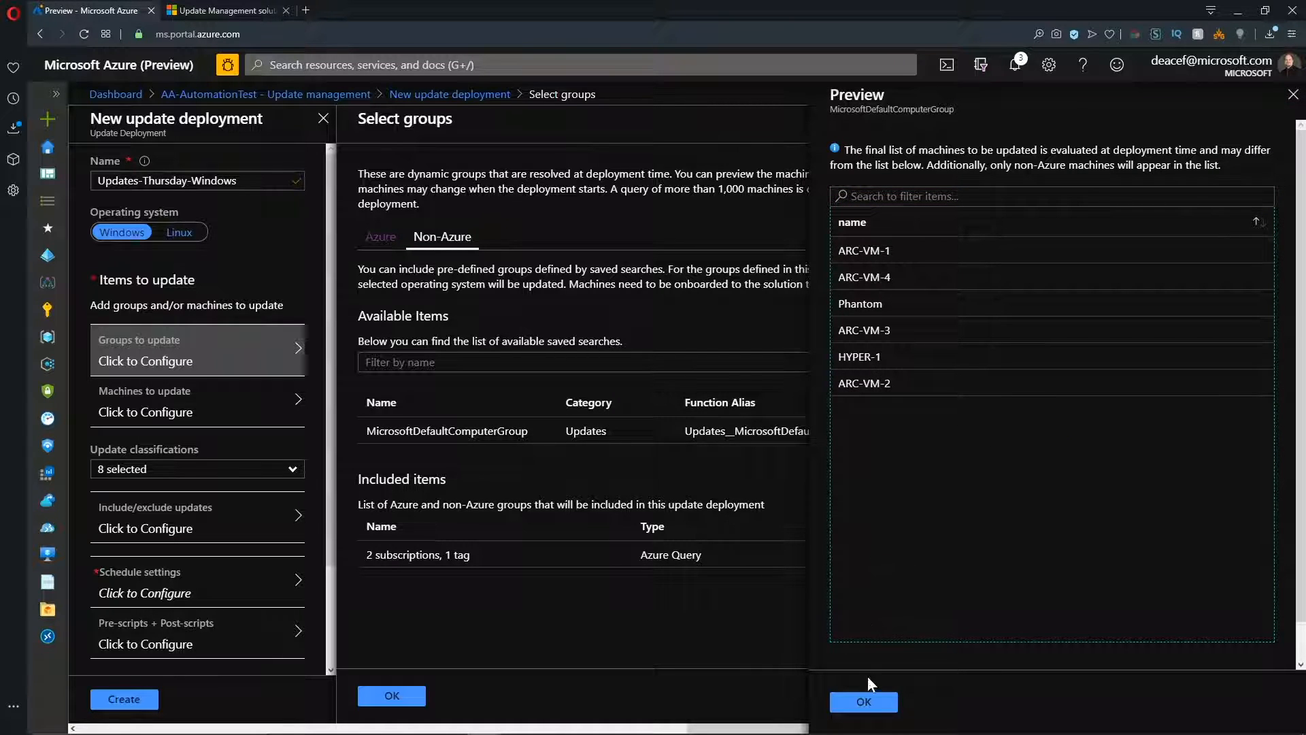
click(864, 701)
click(1023, 430)
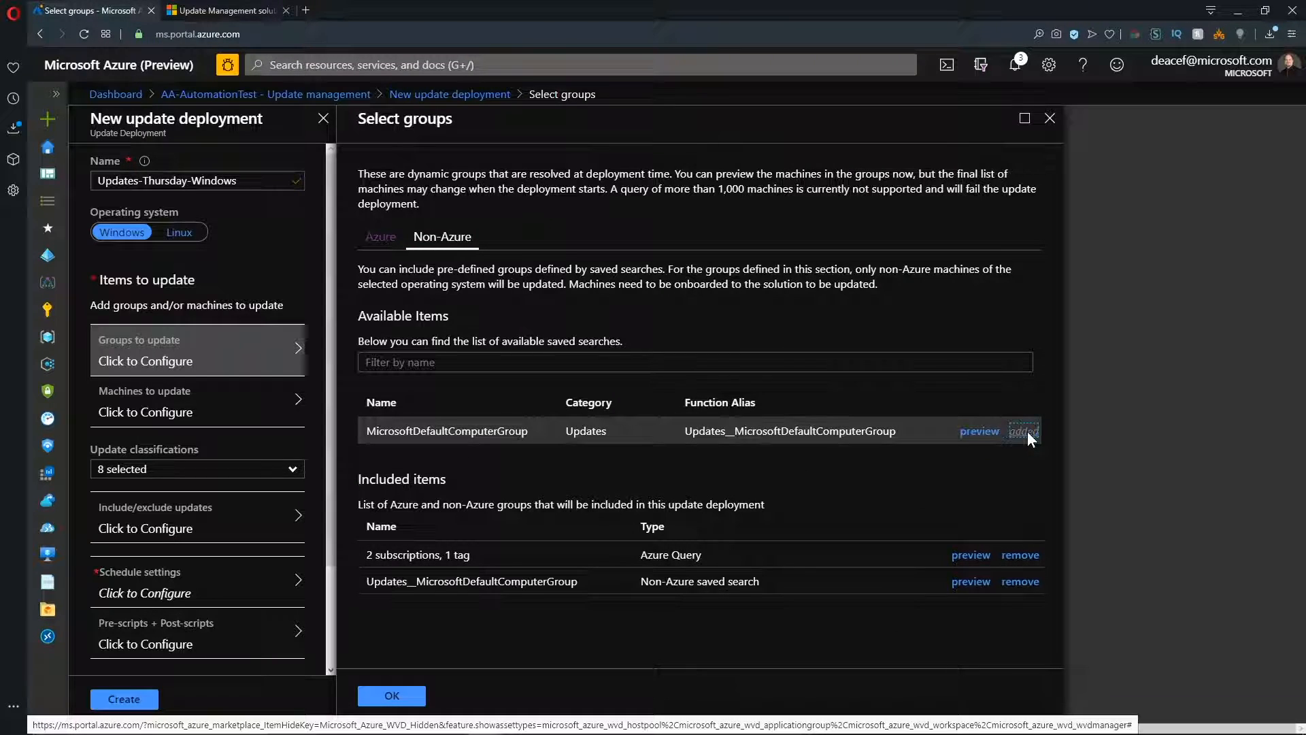
click(392, 695)
Limit the deployment's update classifications to Critical updates and Security updates only.
scroll(332, 330, down, 1)
scroll(332, 331, down, 2)
click(292, 342)
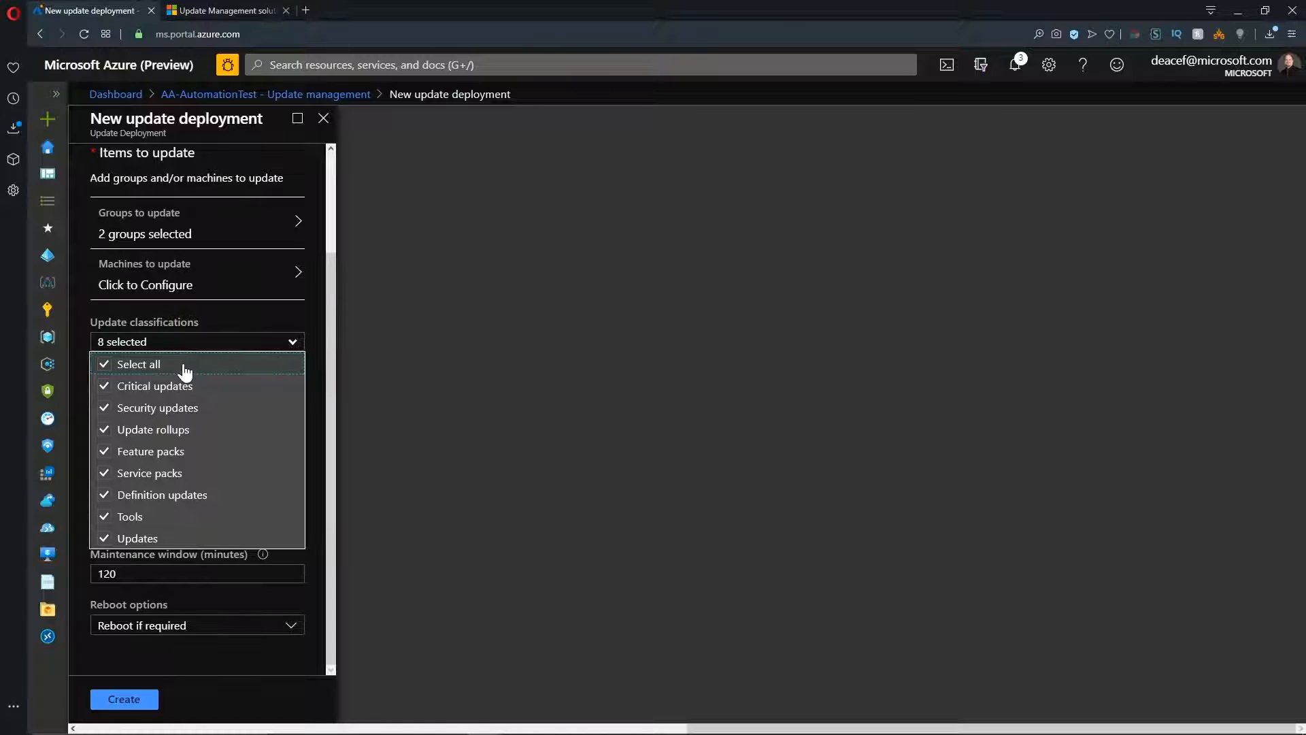
click(104, 364)
click(104, 386)
click(104, 408)
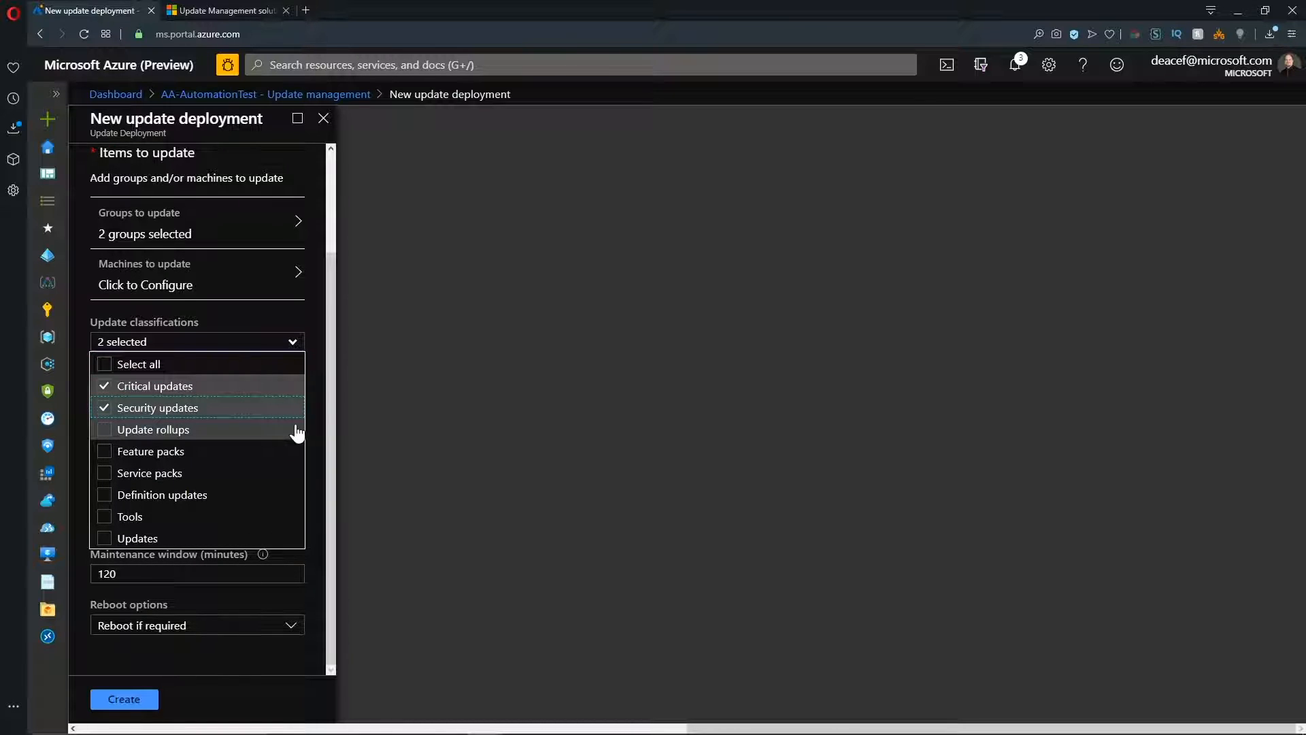
click(294, 342)
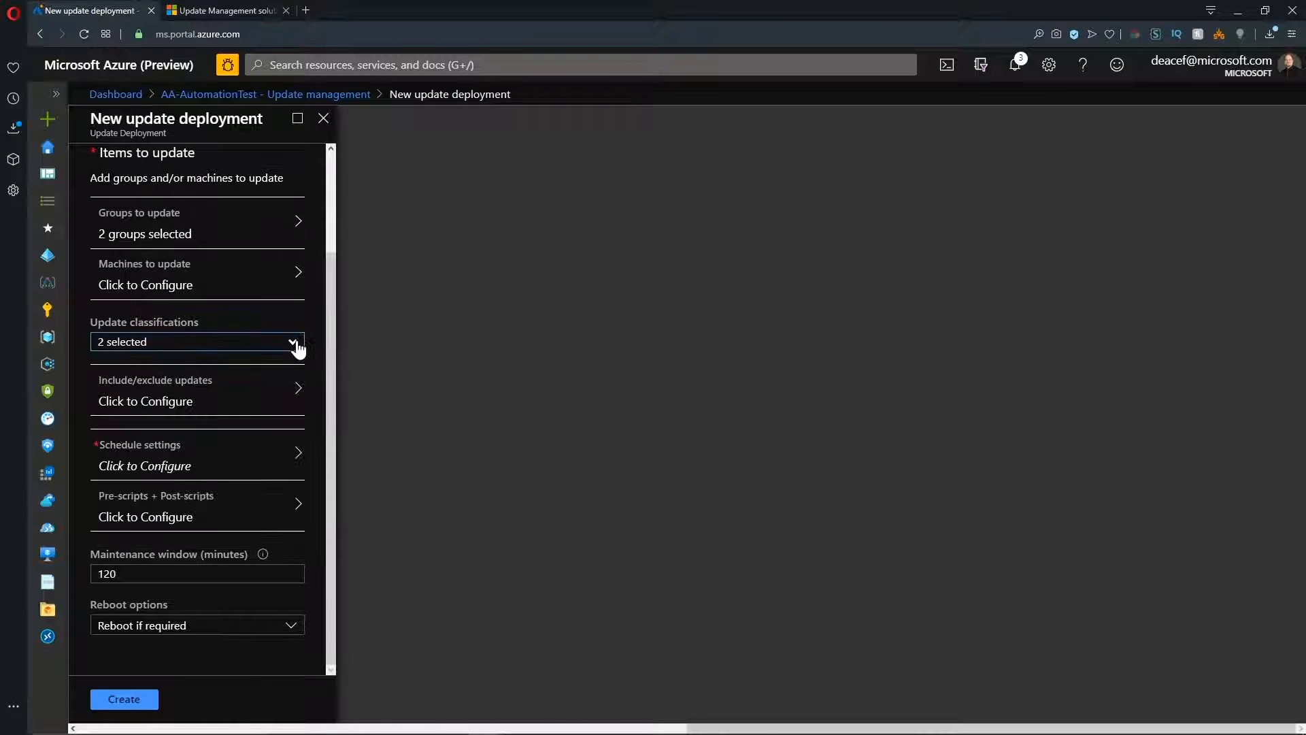
Review the update inclusion and exclusion lists, and specifically include KB ID 4520724 in the deployment.
click(253, 392)
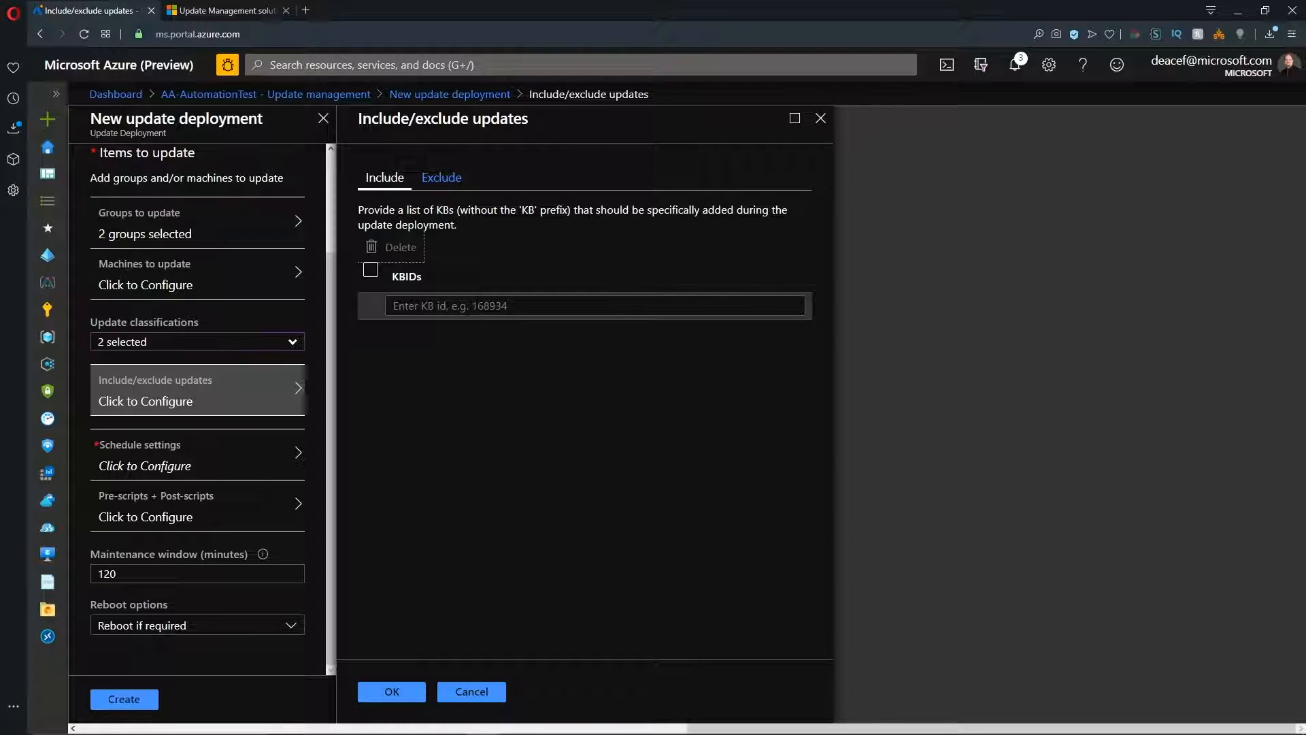
click(439, 178)
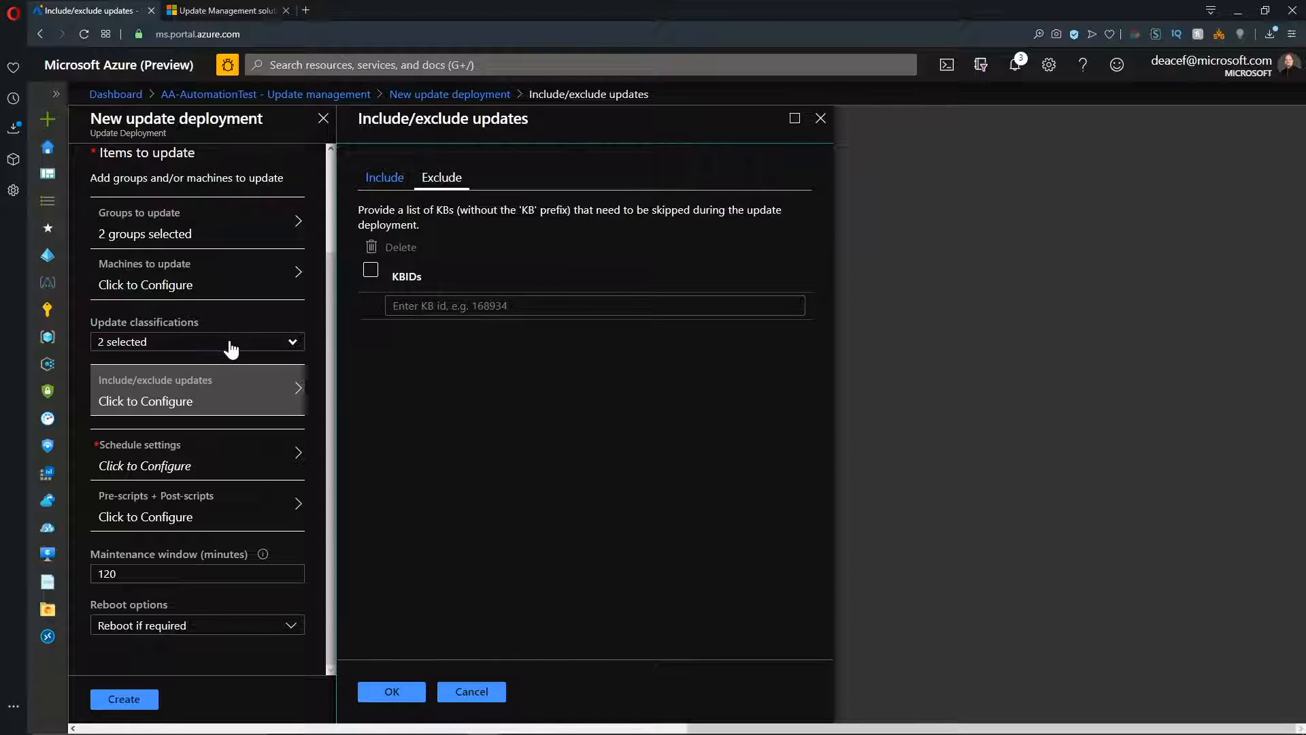
click(542, 306)
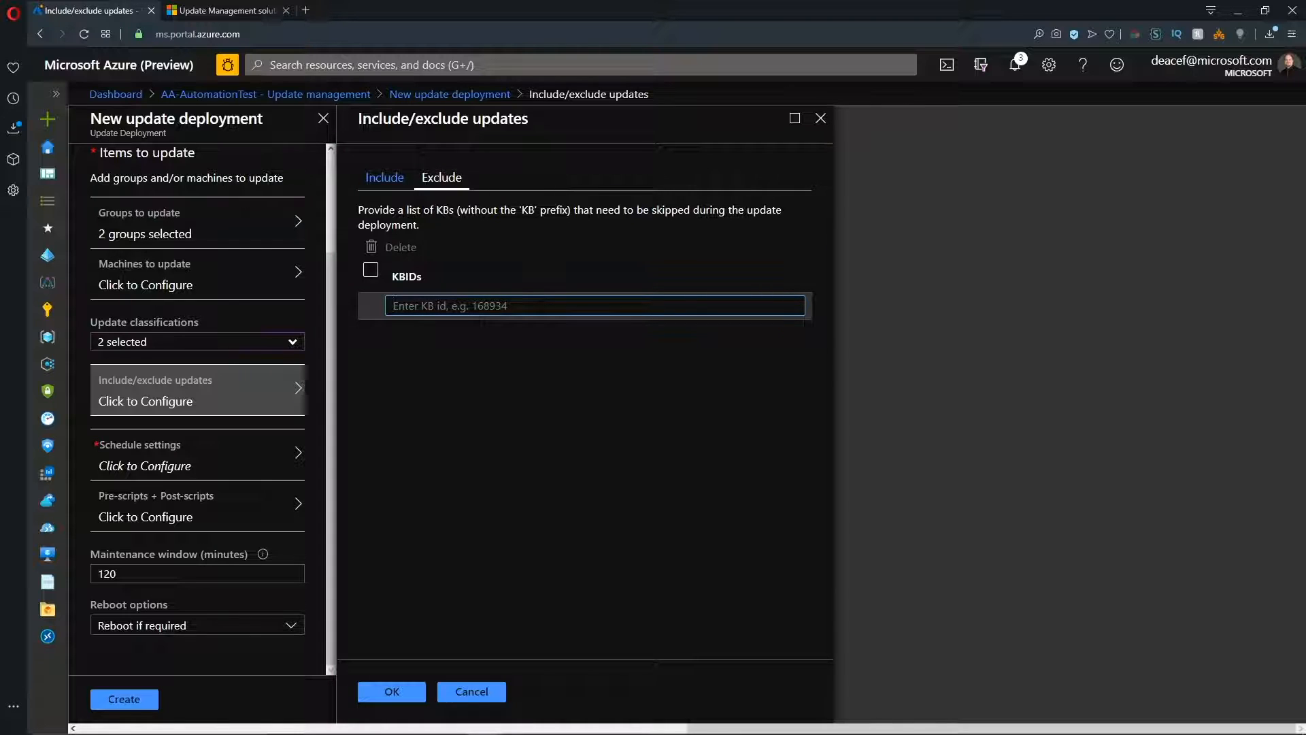
click(385, 183)
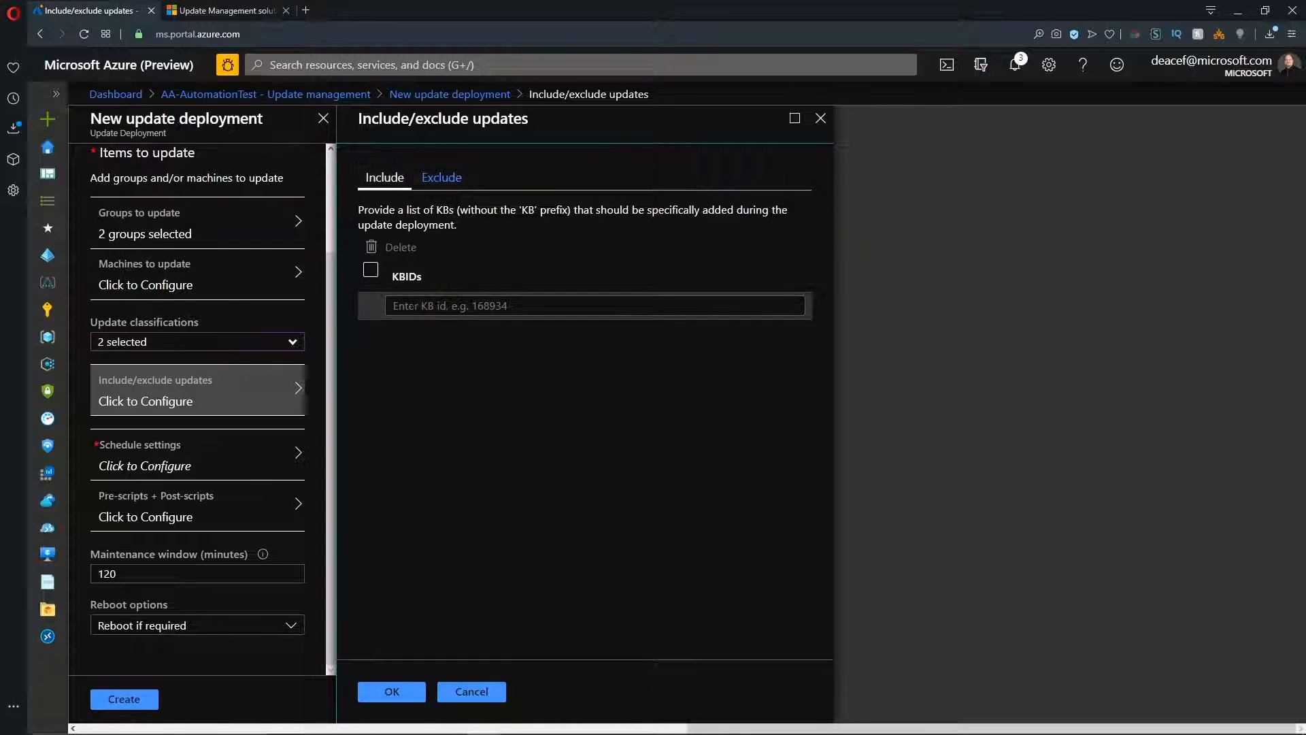
drag(436, 211, 570, 211)
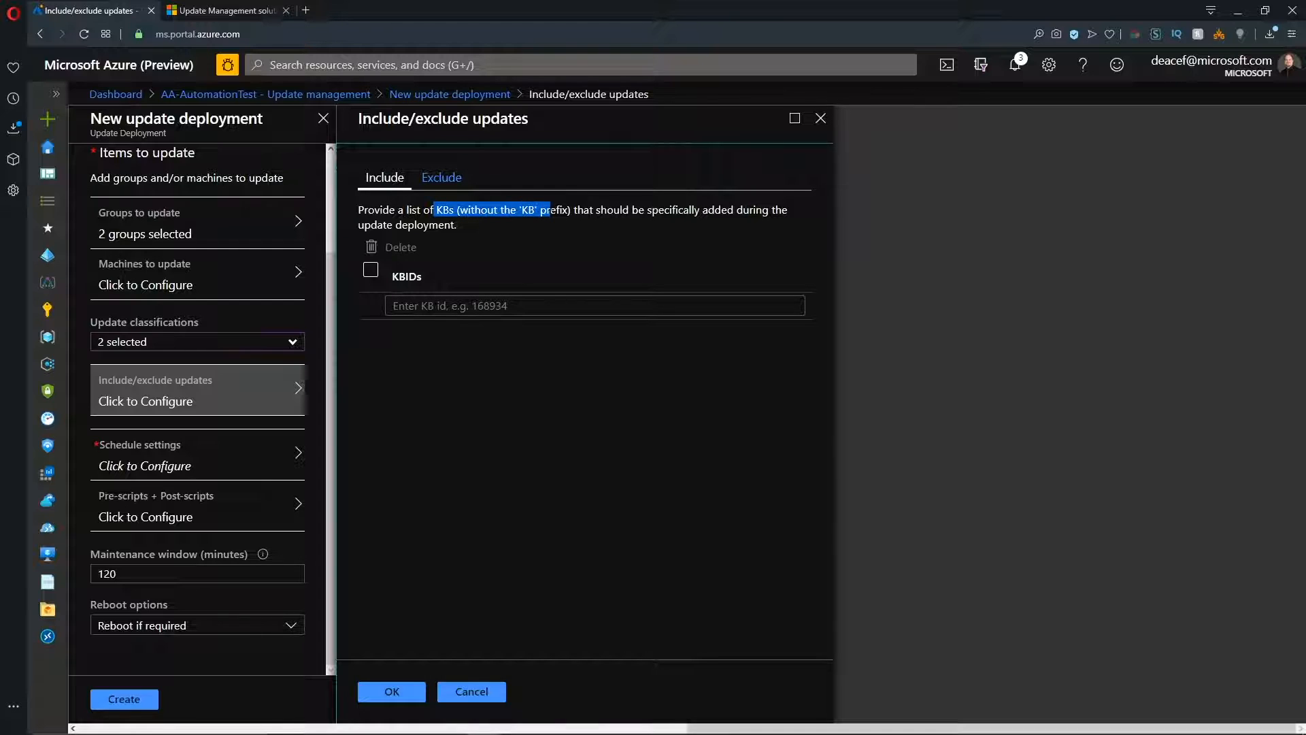
click(453, 305)
text(4520724)
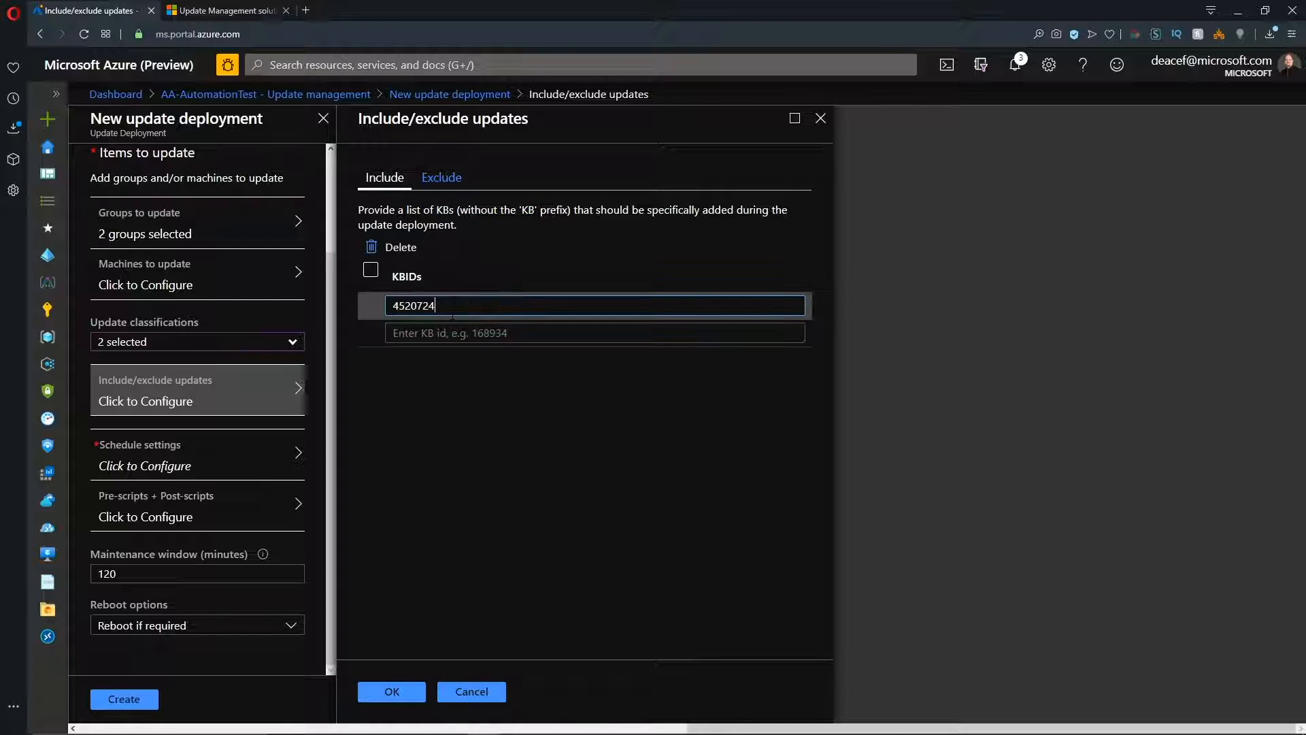
click(394, 691)
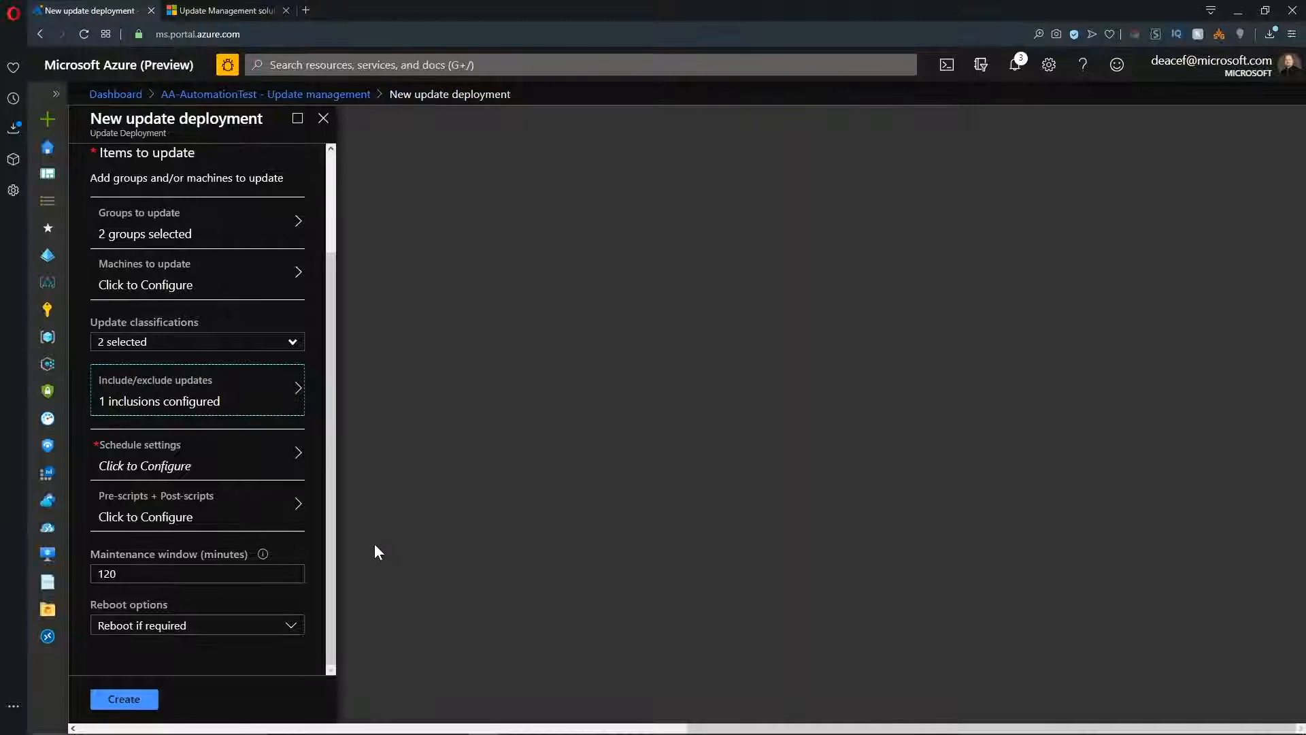
Schedule the deployment from 01/16/2020 at 6:00 PM, recurring every 1 week on Thursday without expiration.
click(262, 448)
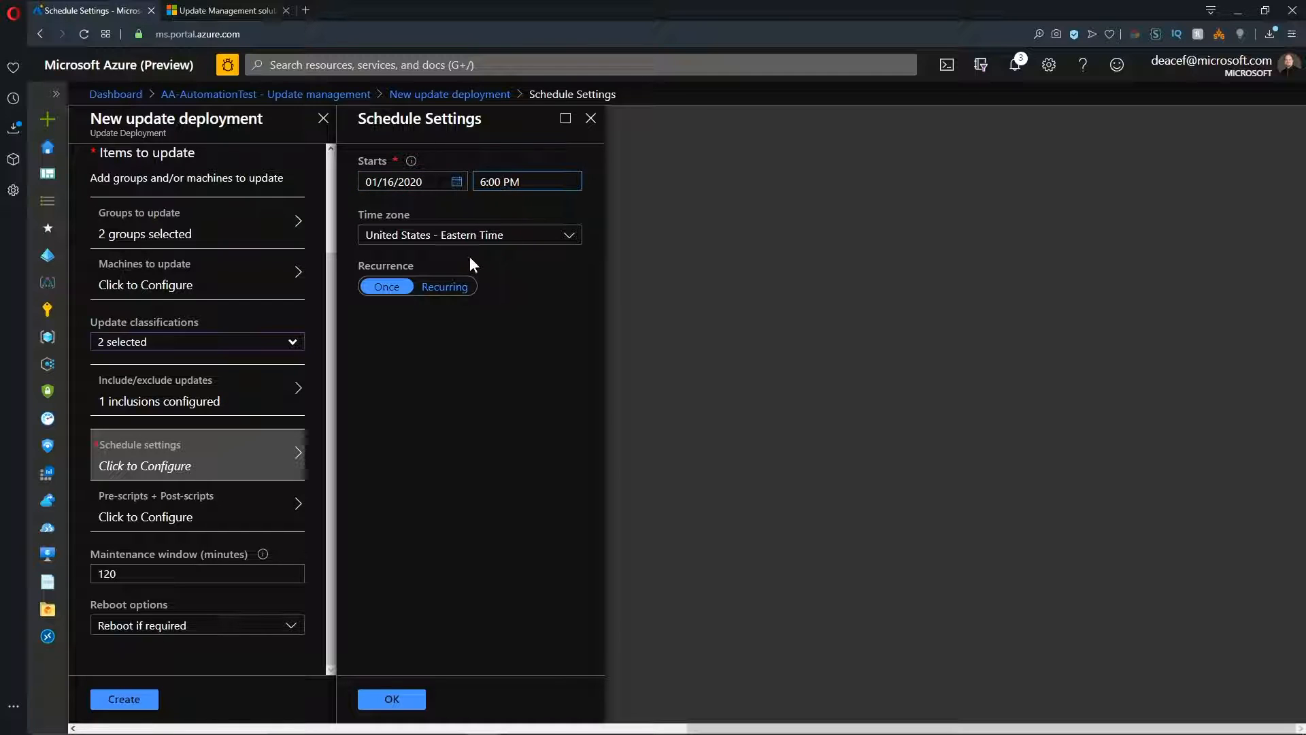
click(444, 286)
click(504, 355)
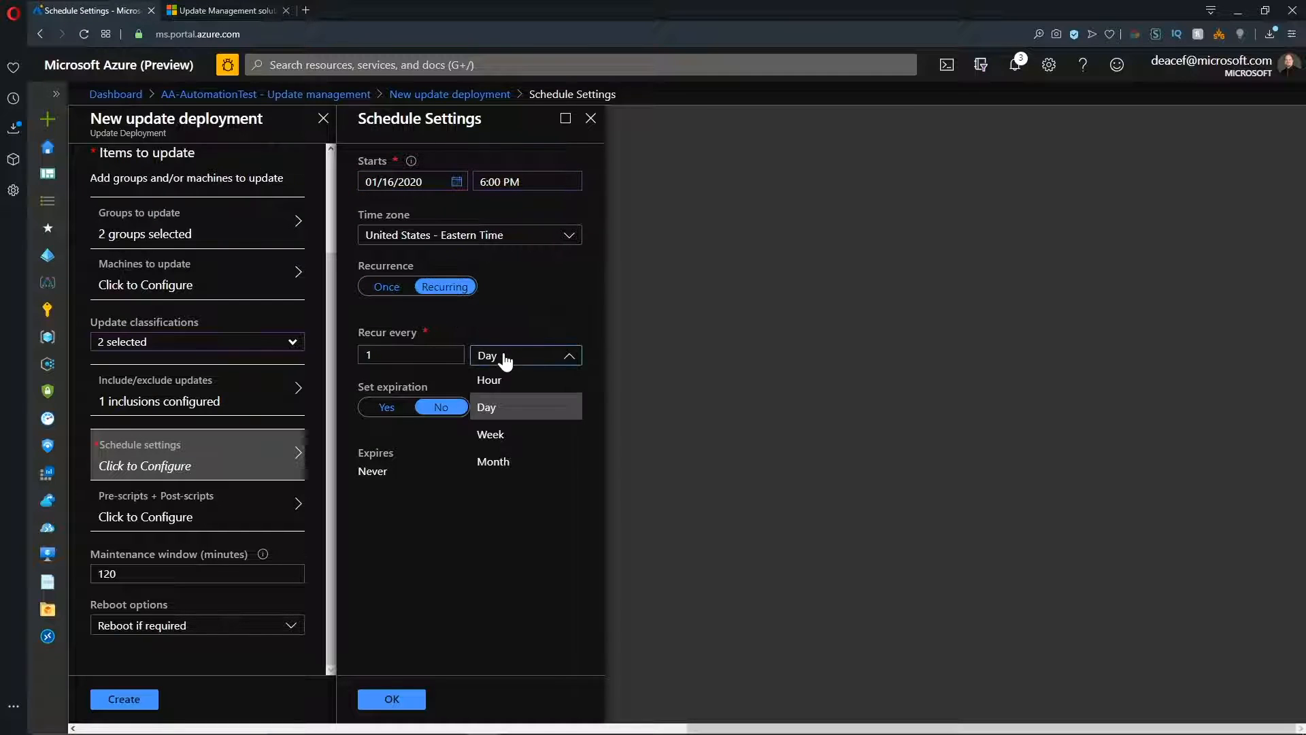
click(499, 436)
click(378, 491)
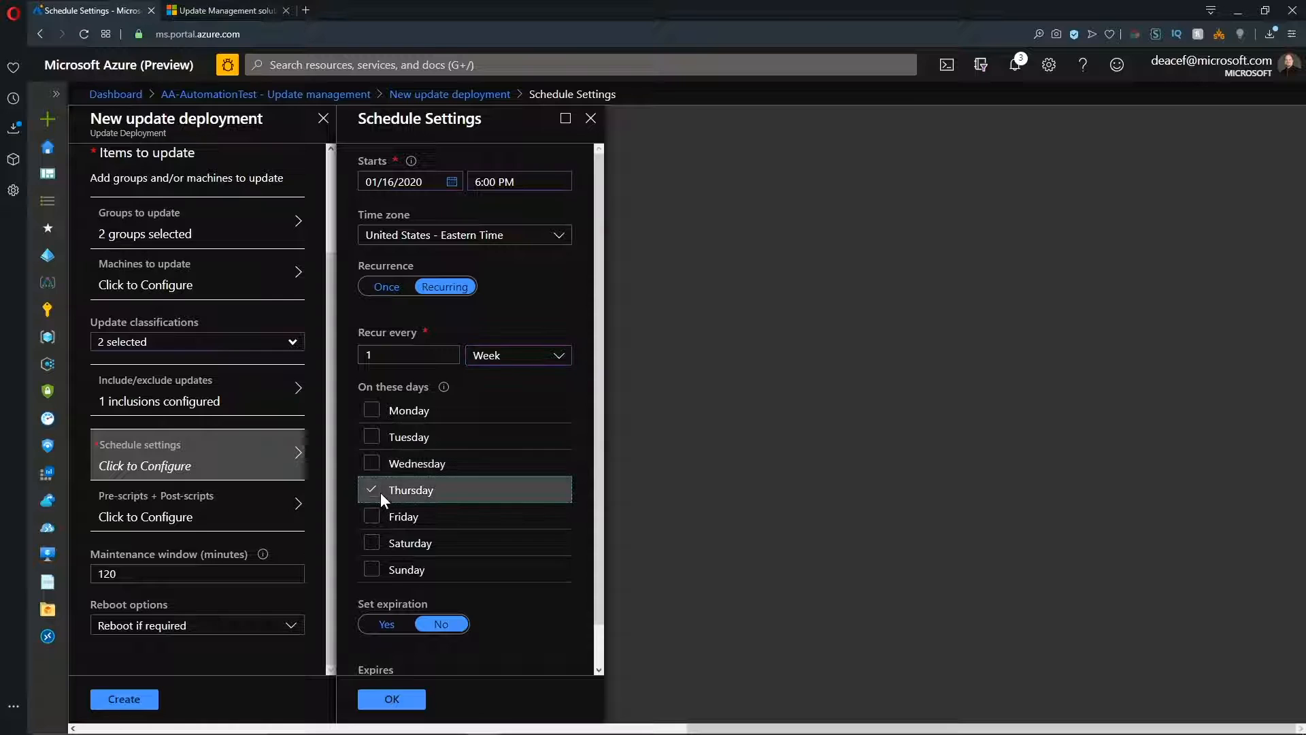
scroll(419, 598, down, 2)
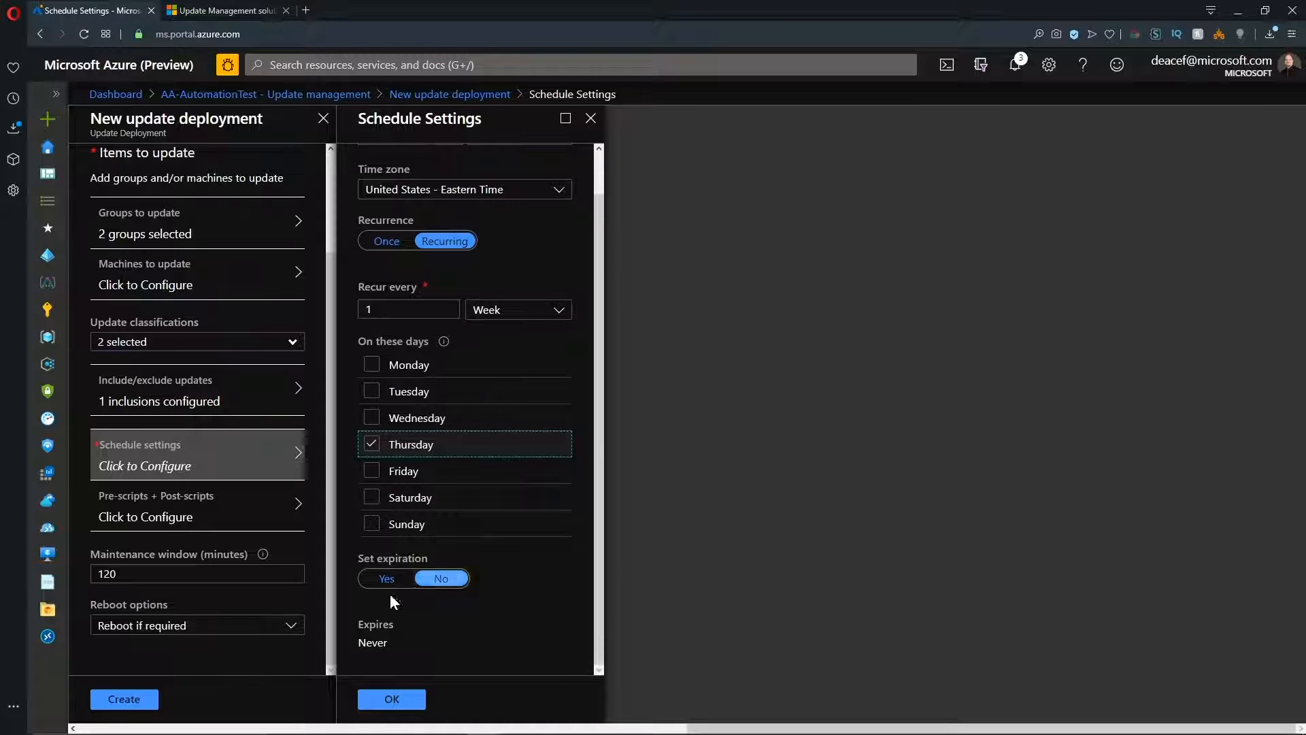
click(391, 699)
Assign UpdateManagement-TurnOnVms as the pre-script and UpdateManagement-TurnOffVms as the post-script of the Windows deployment.
click(242, 517)
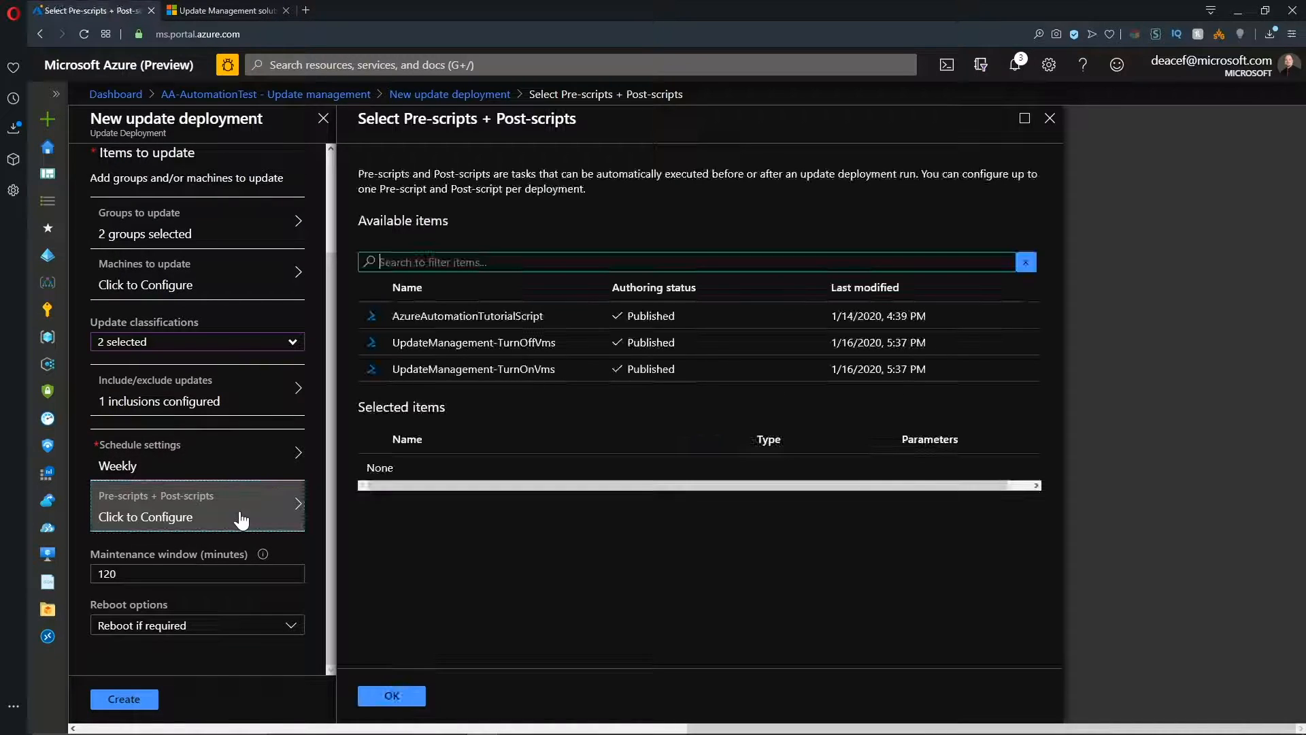
click(489, 371)
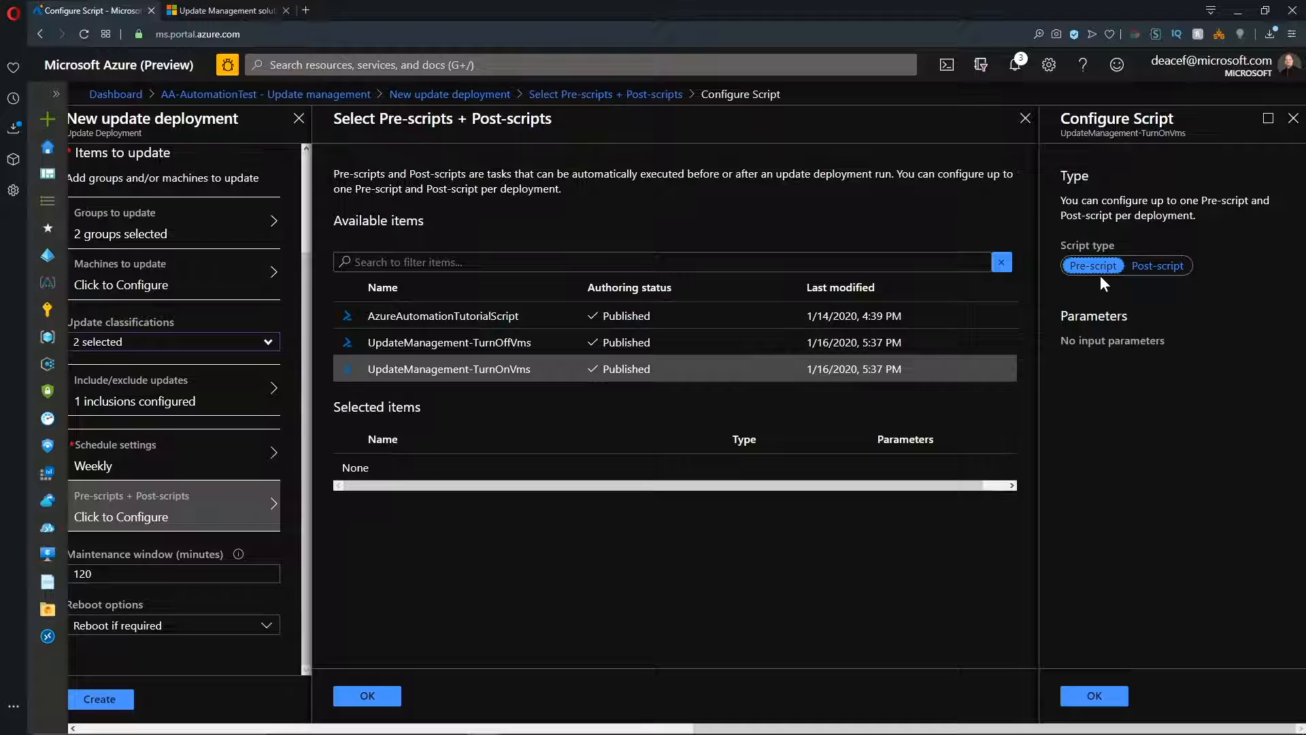
click(1093, 695)
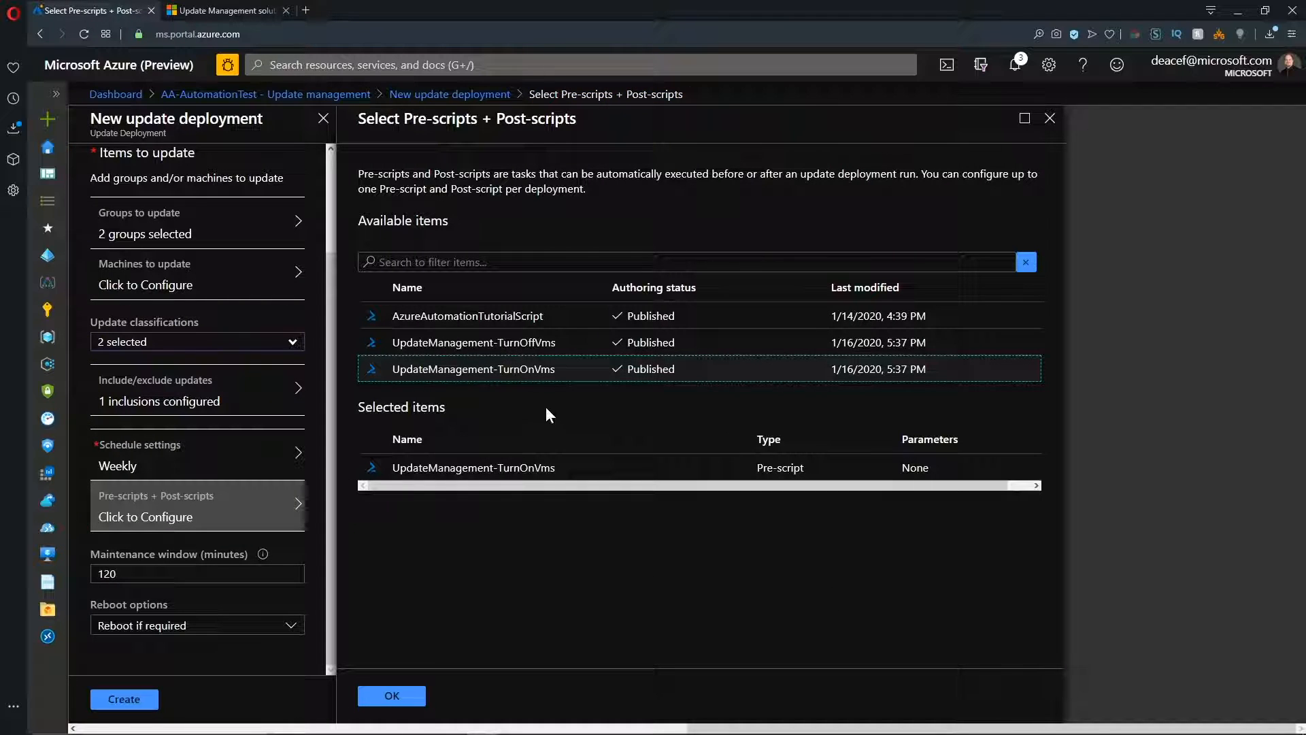
click(519, 342)
click(1173, 265)
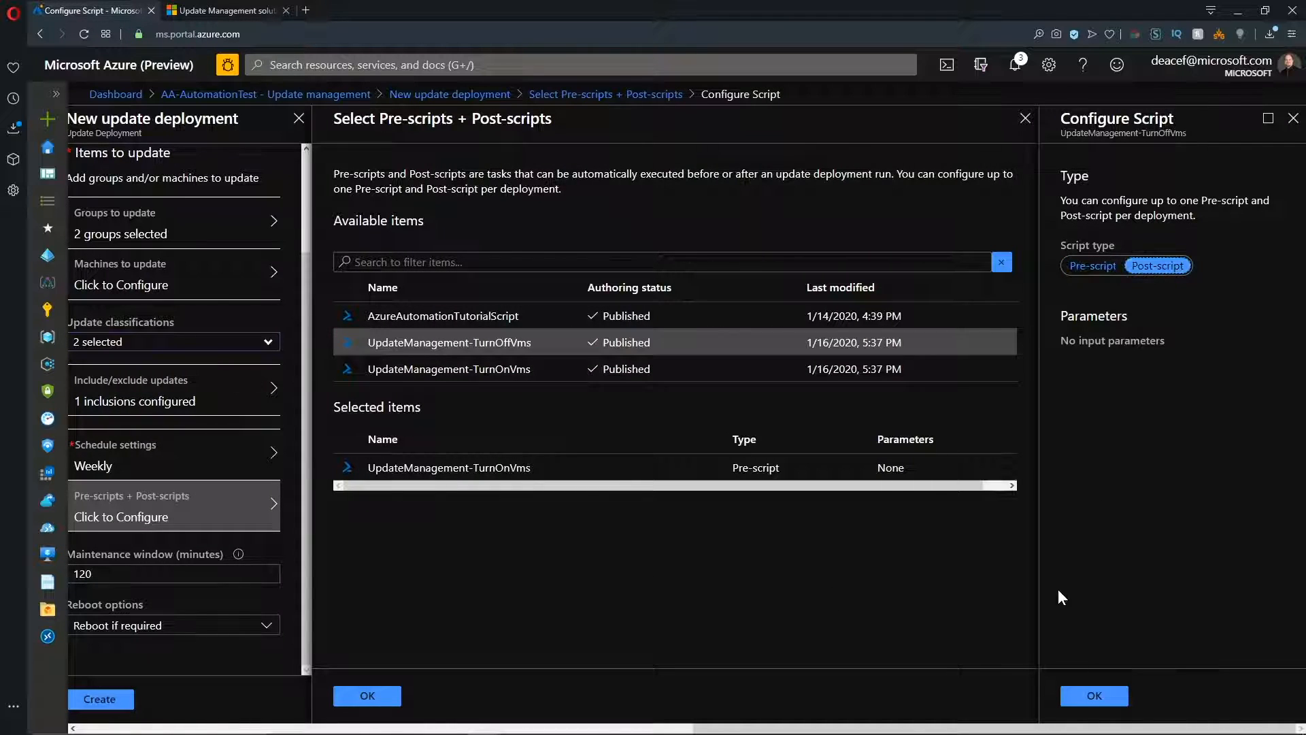
click(1076, 694)
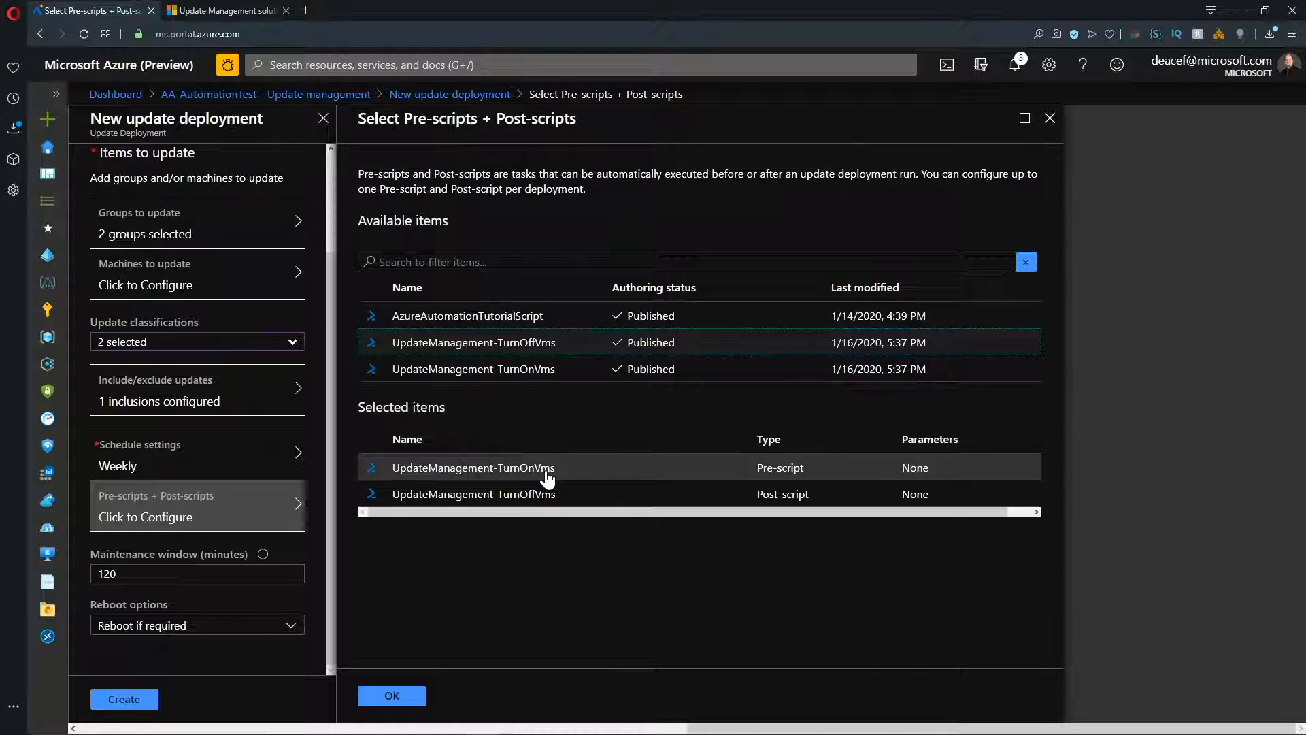
click(393, 693)
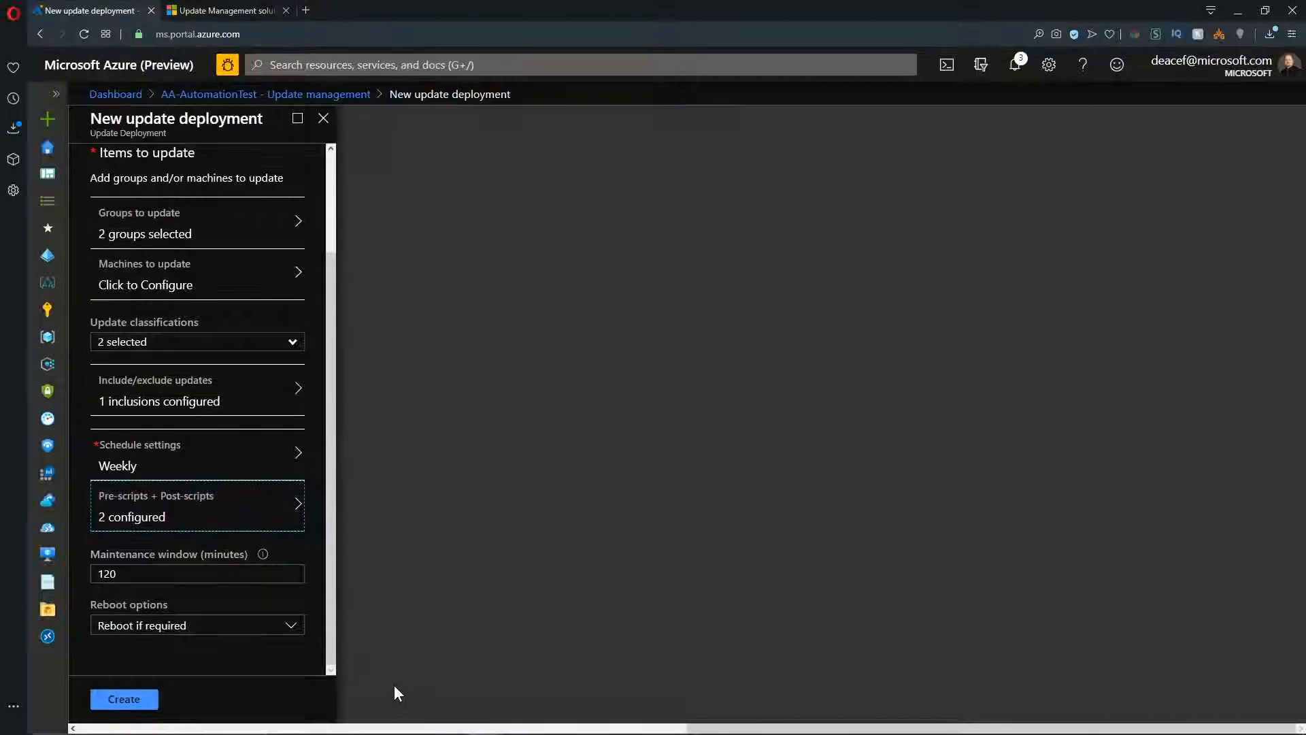
Set the maintenance window to 240 minutes and create the Windows update deployment.
click(181, 573)
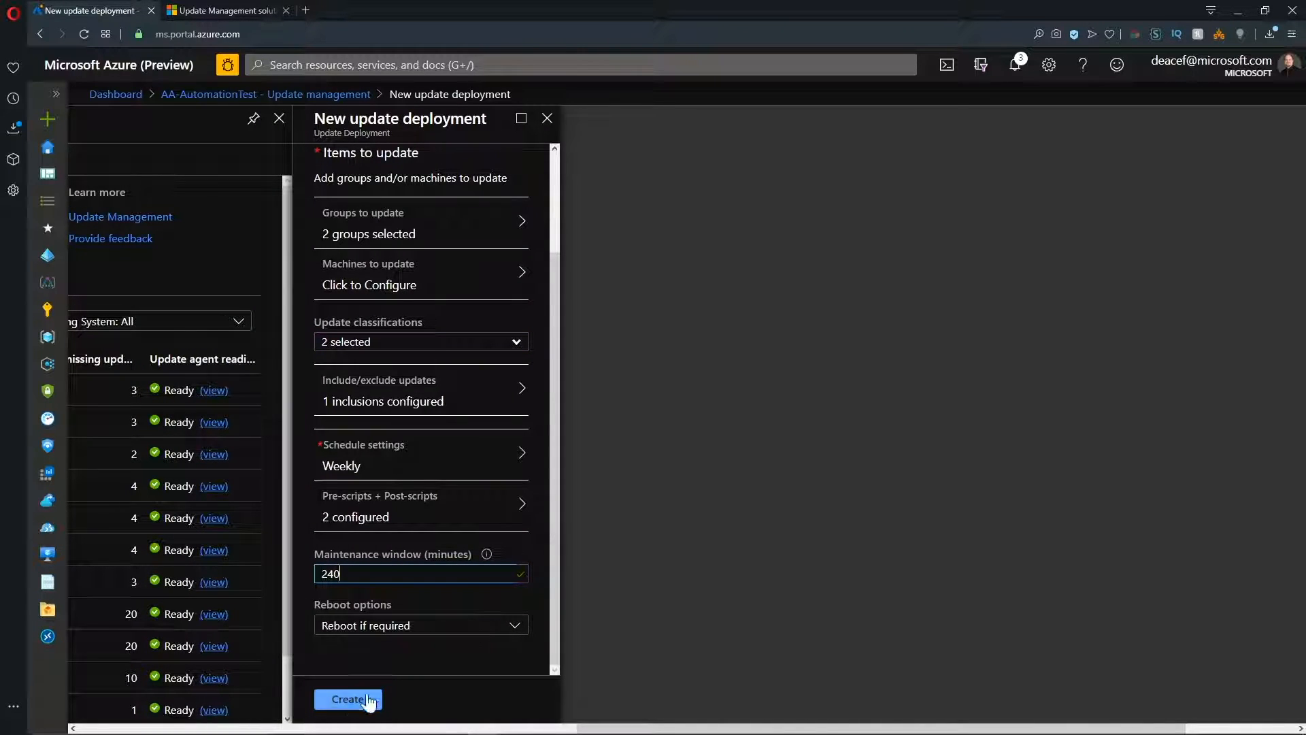
click(354, 709)
Edit the scheduled Linux deployment Updates-Thursday to use UpdateManagement-TurnOnVms as pre-script and UpdateManagement-TurnOffVms as post-script, and save it.
click(595, 284)
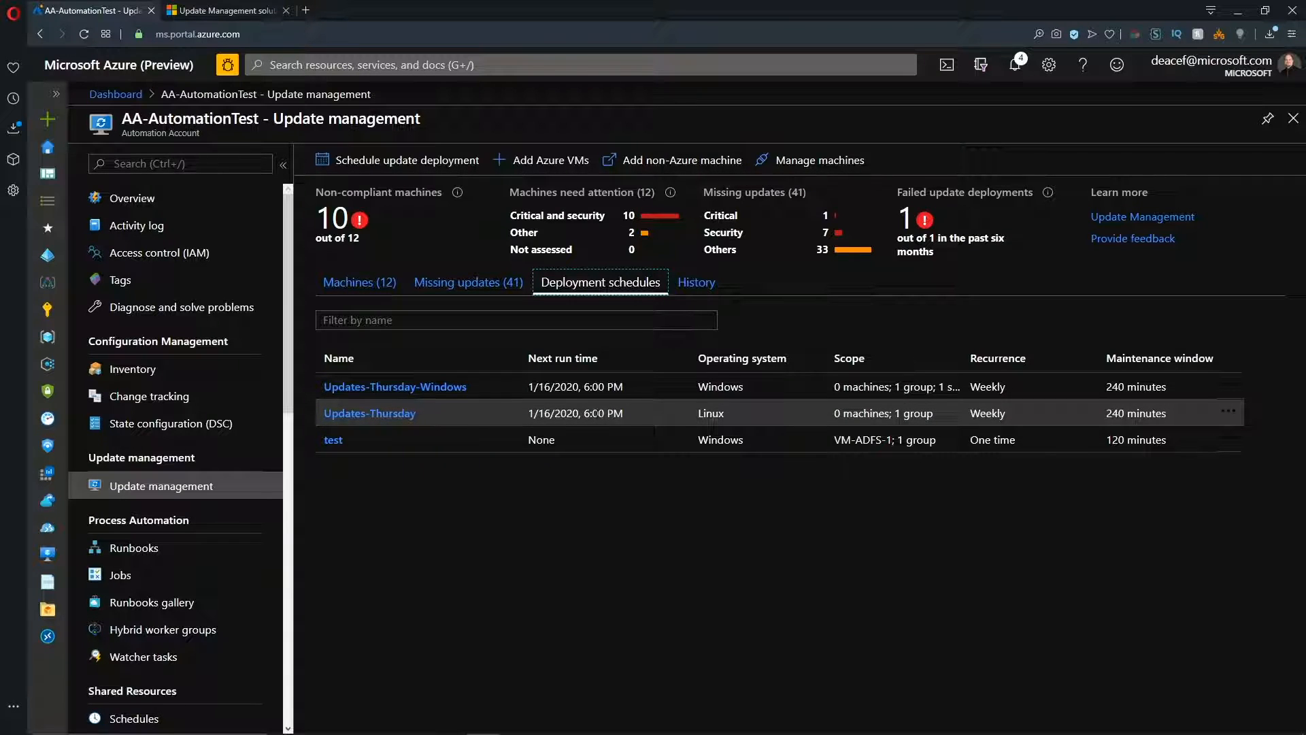
click(409, 417)
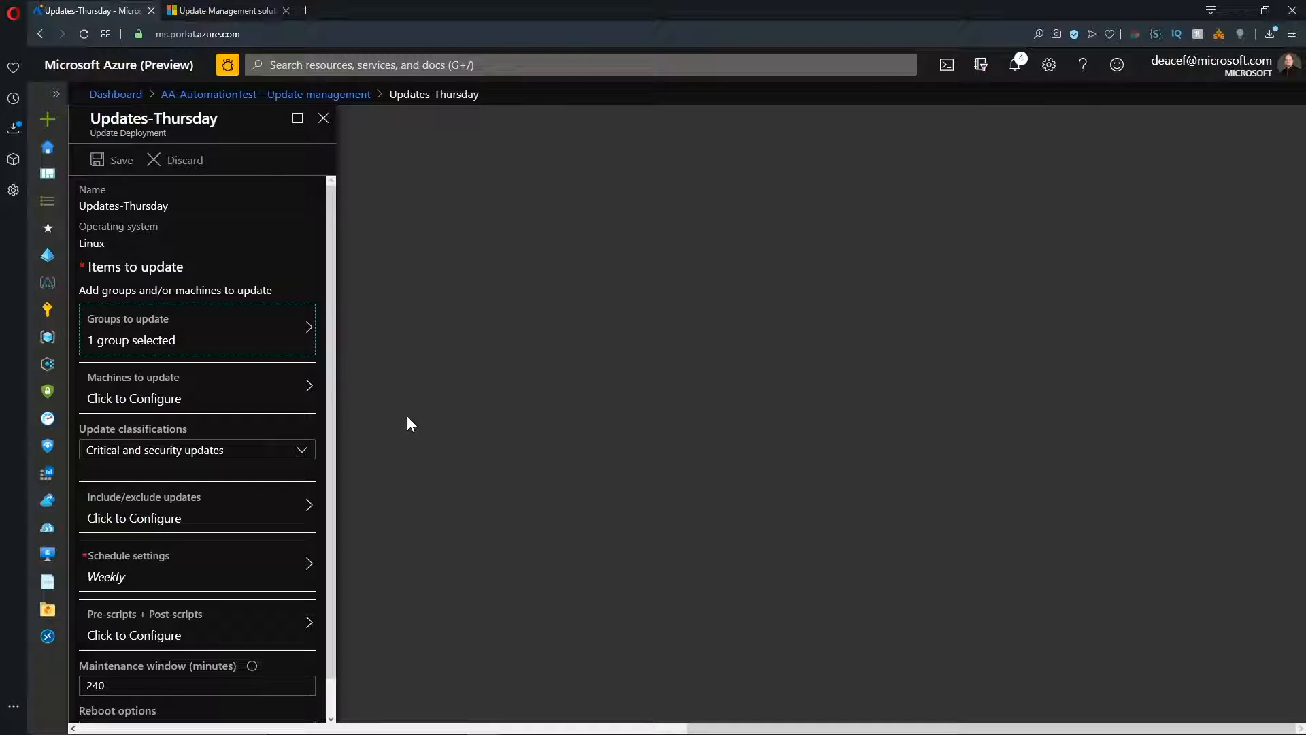
scroll(213, 408, down, 1)
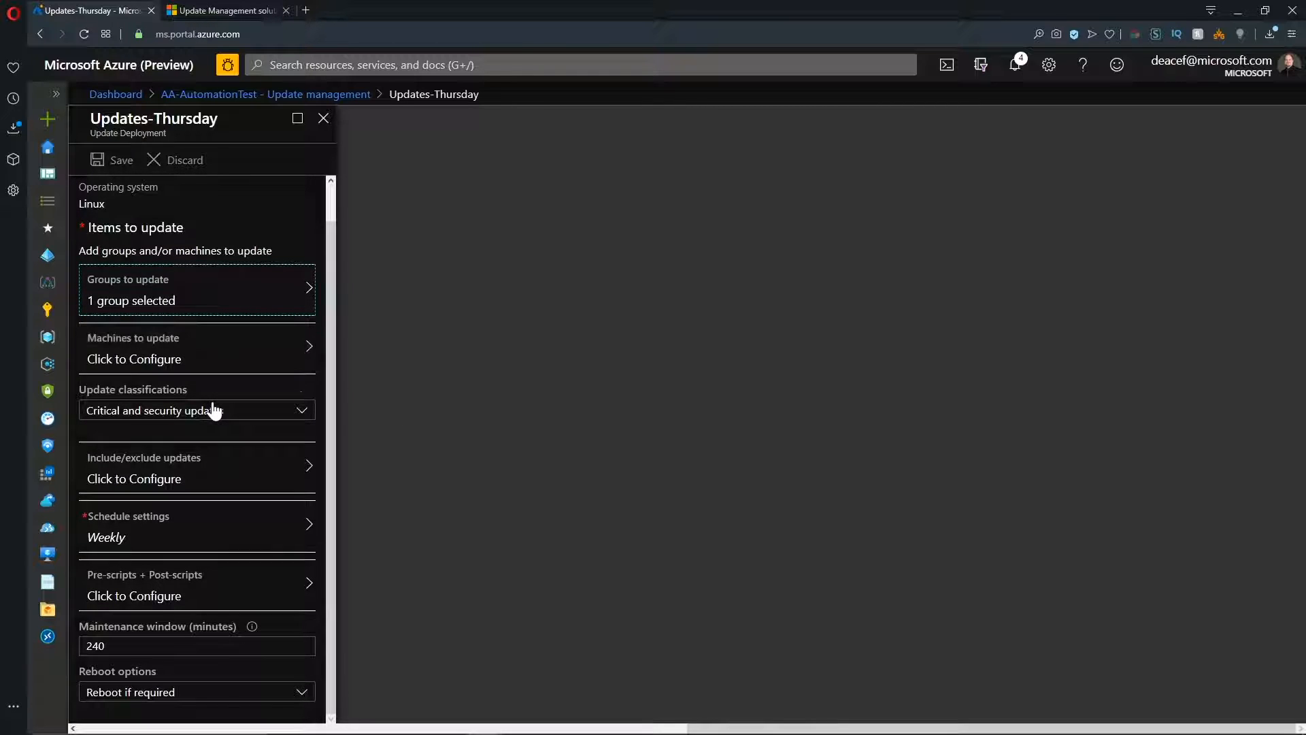
click(198, 593)
click(489, 371)
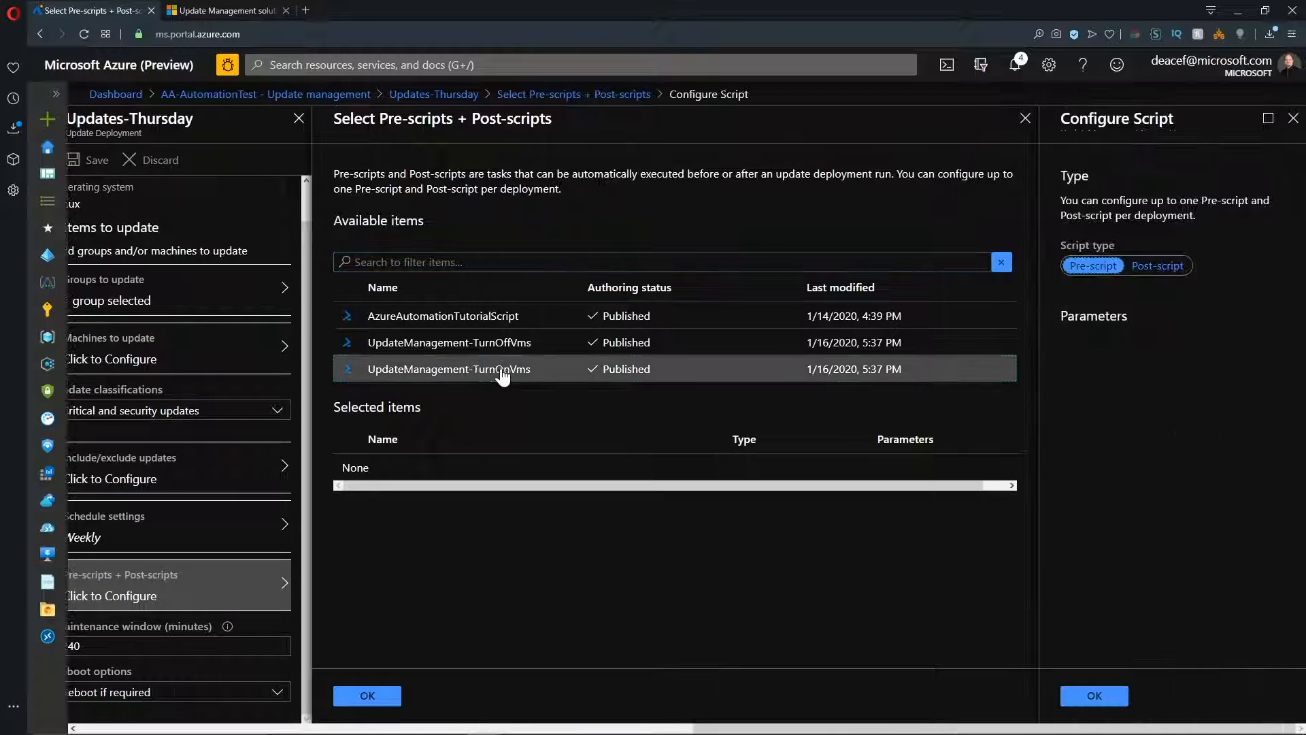
click(1092, 695)
click(517, 342)
click(1157, 266)
click(1092, 695)
click(403, 695)
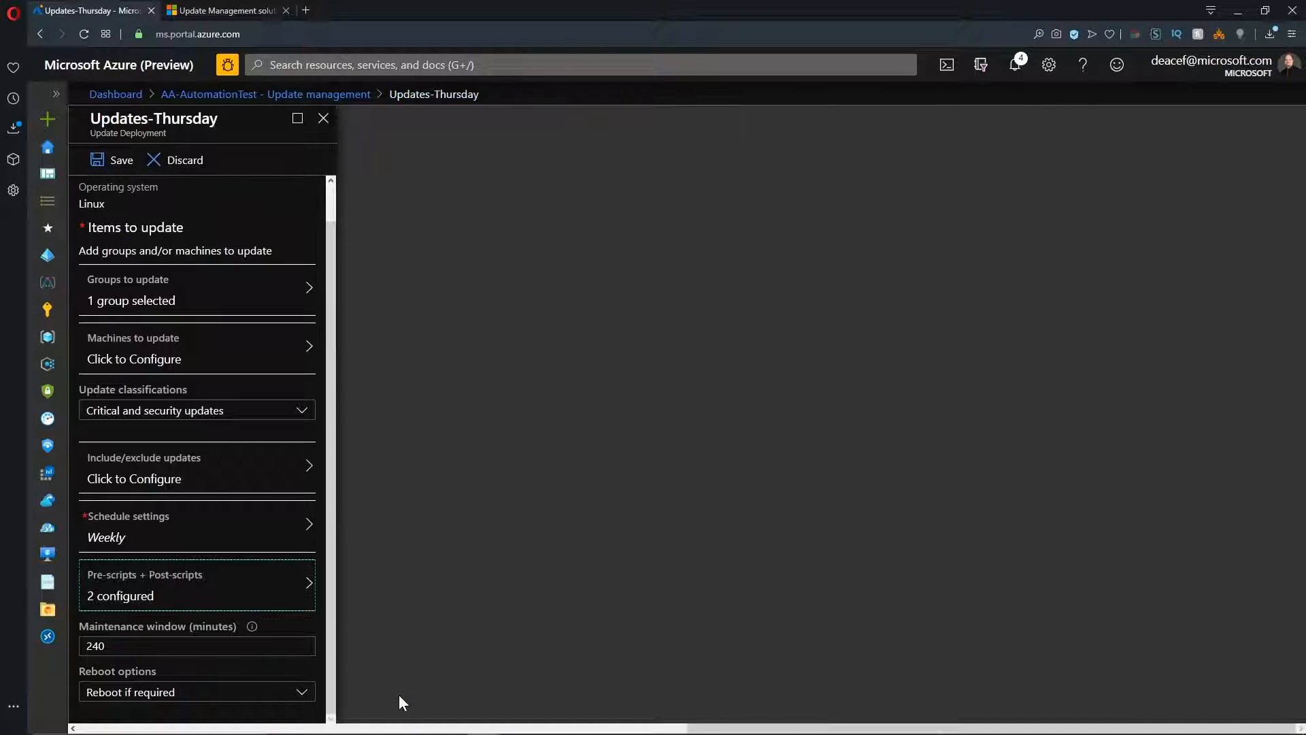
click(122, 162)
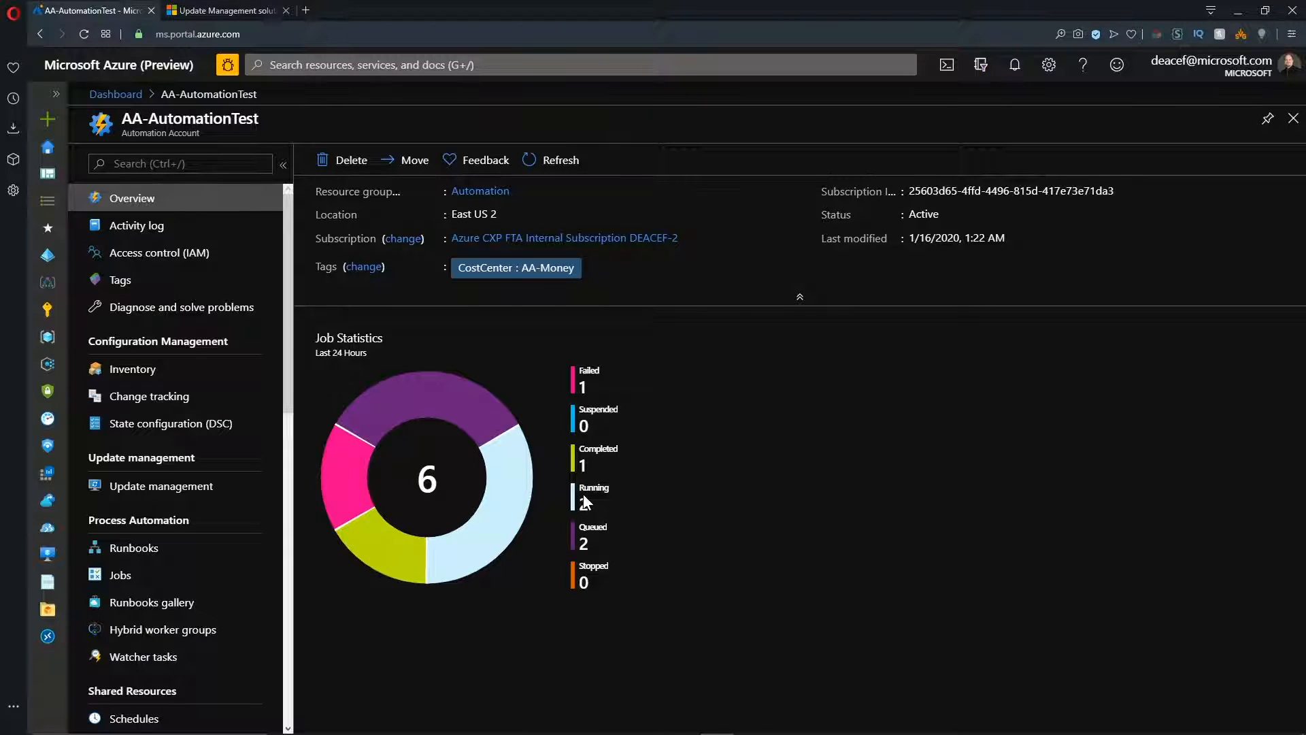
Check the automation account's running jobs and review the update compliance of all machines in Update management.
click(122, 575)
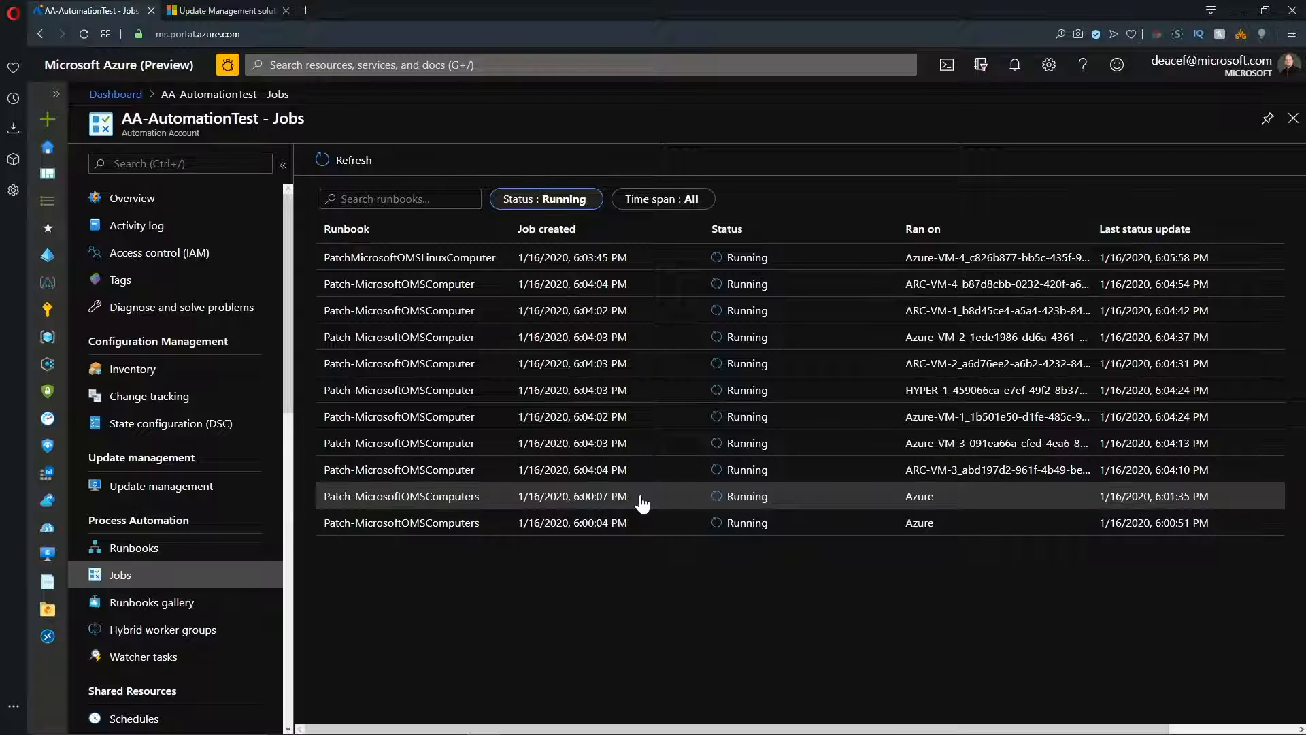
click(136, 486)
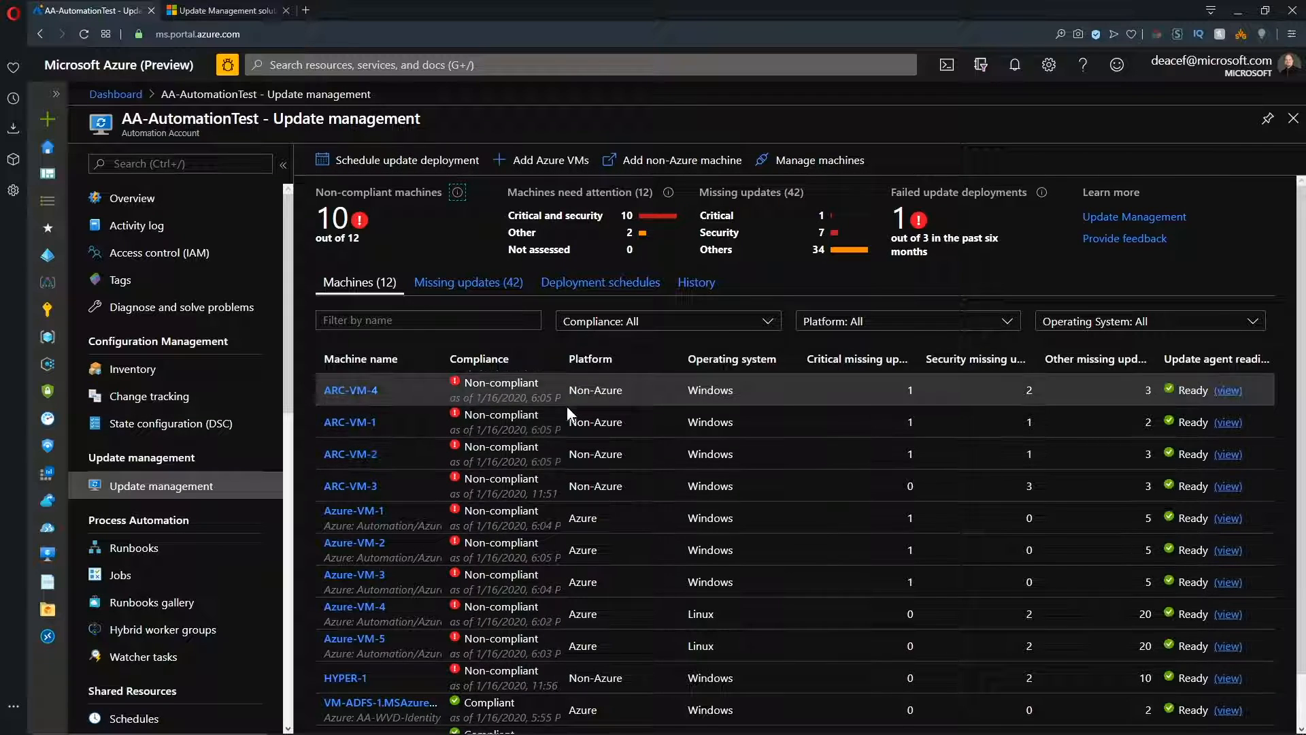
scroll(658, 464, down, 1)
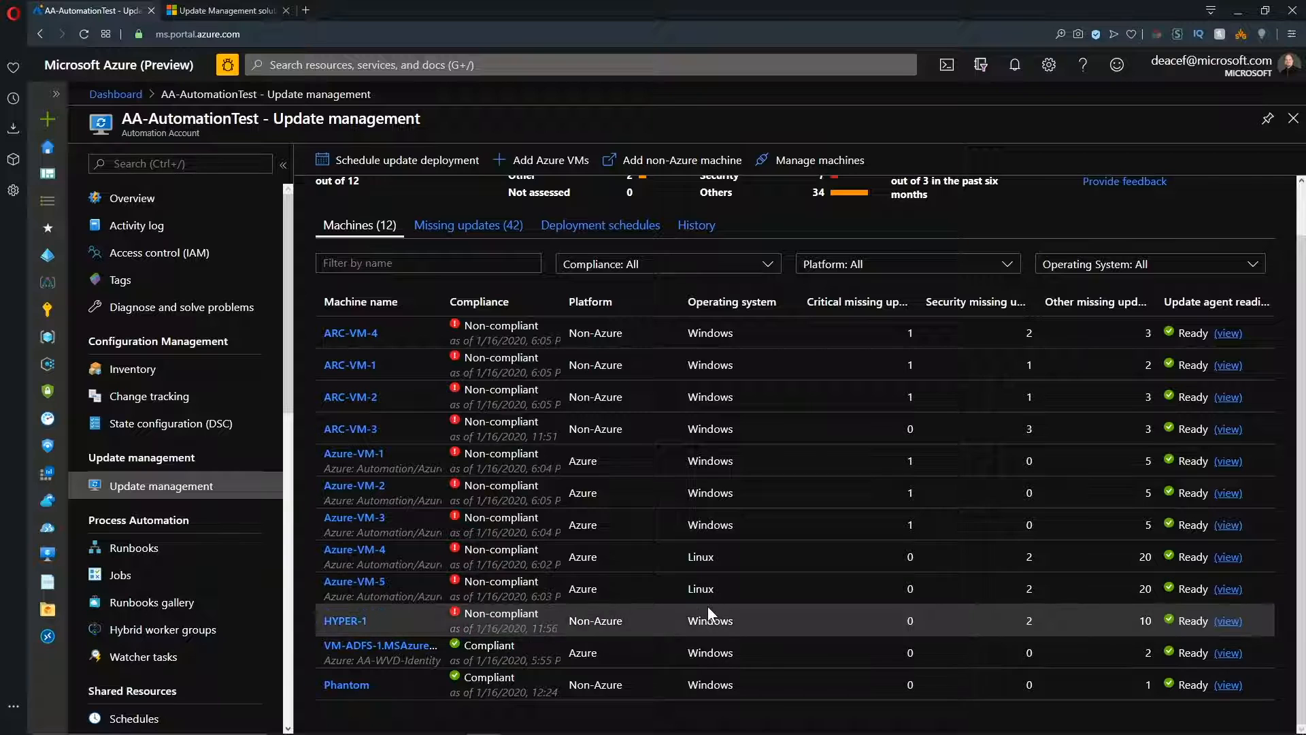
scroll(651, 534, up, 1)
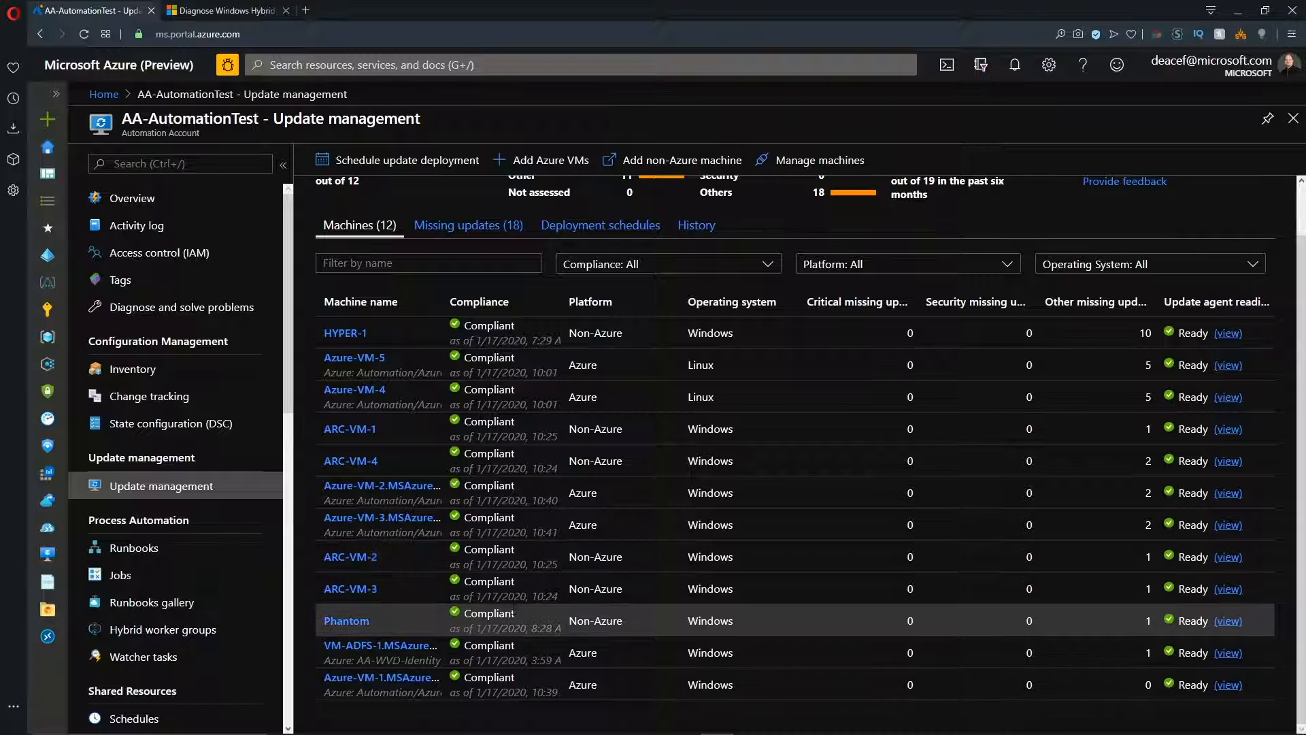
Review the list of missing updates across all machines, including their classifications and operating systems.
scroll(794, 499, up, 2)
mouse_move(460, 196)
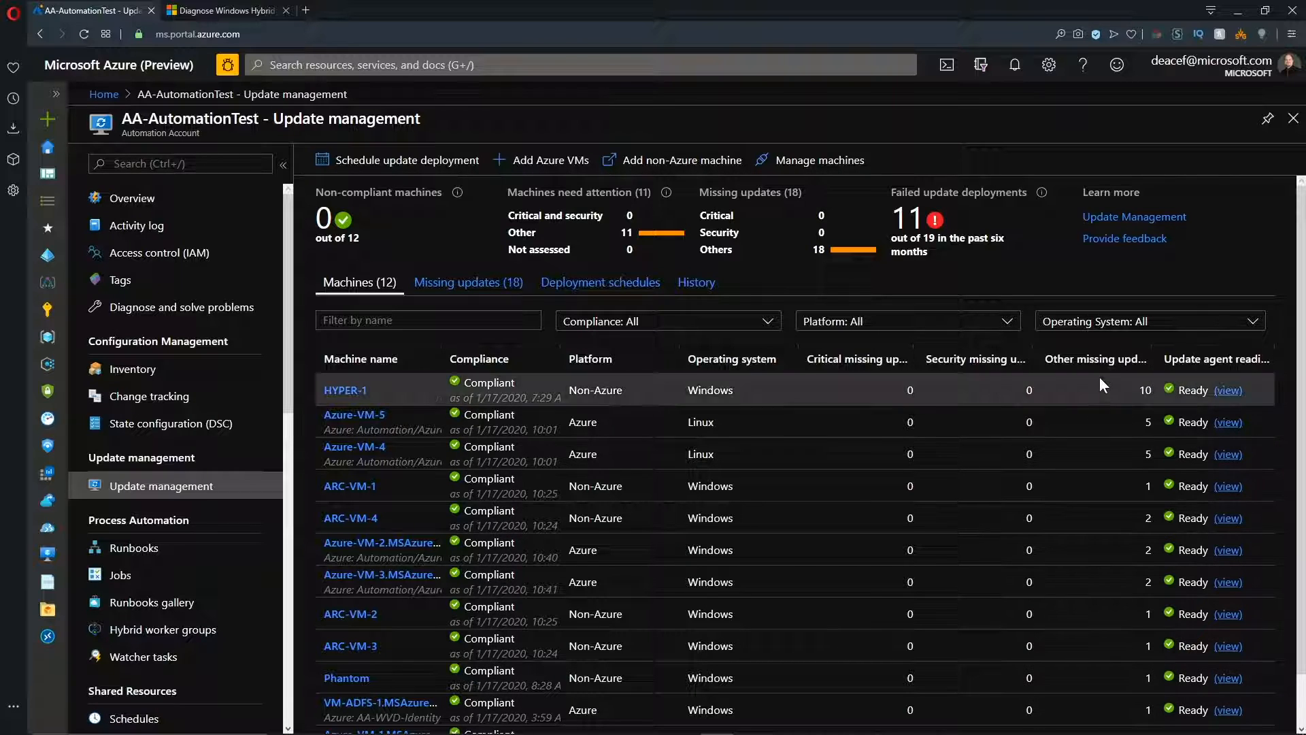
click(436, 285)
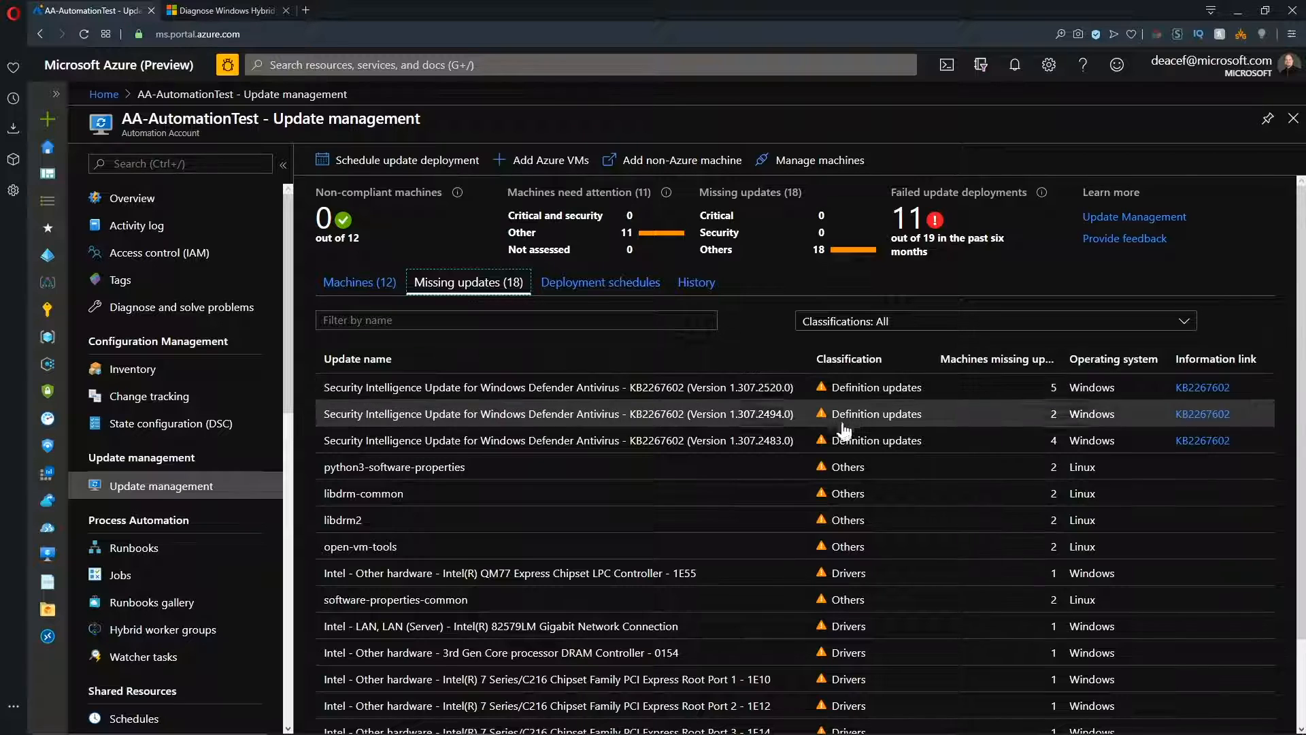
scroll(862, 605, down, 2)
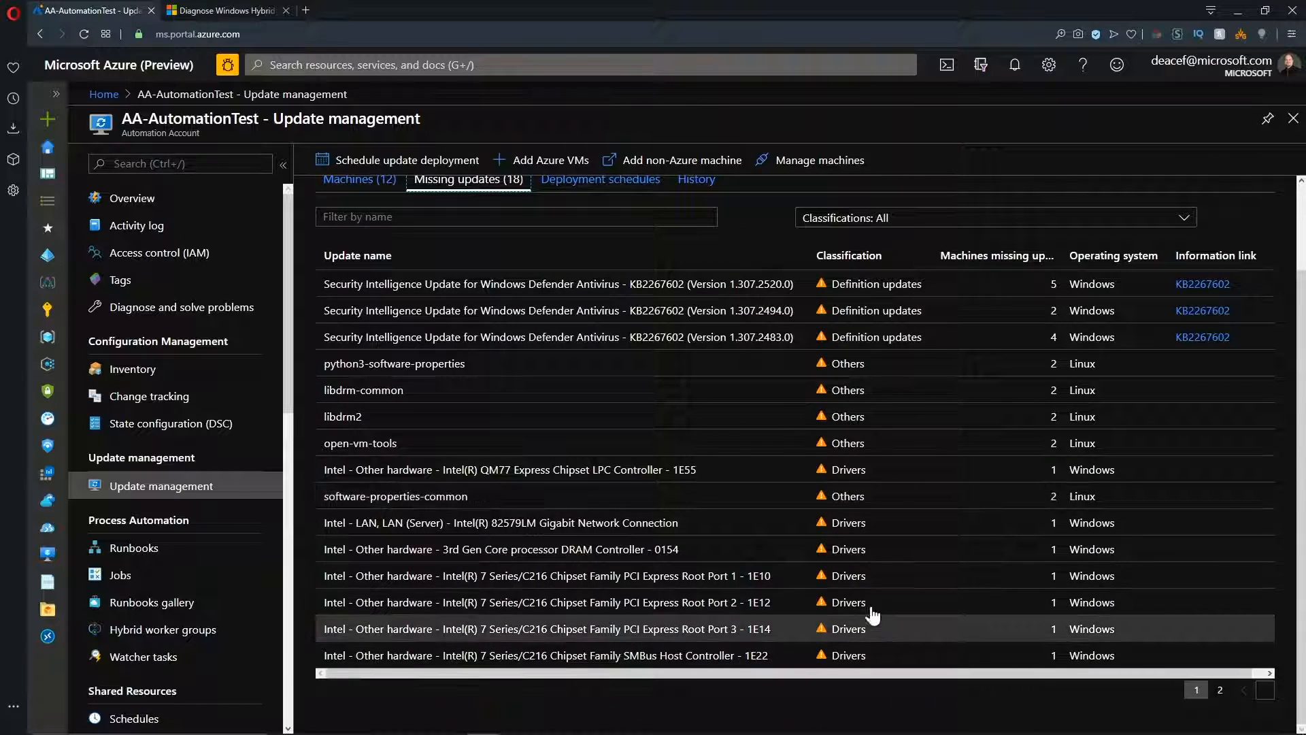
Show the update deployment history filtered to runs with the status Succeeded.
click(696, 179)
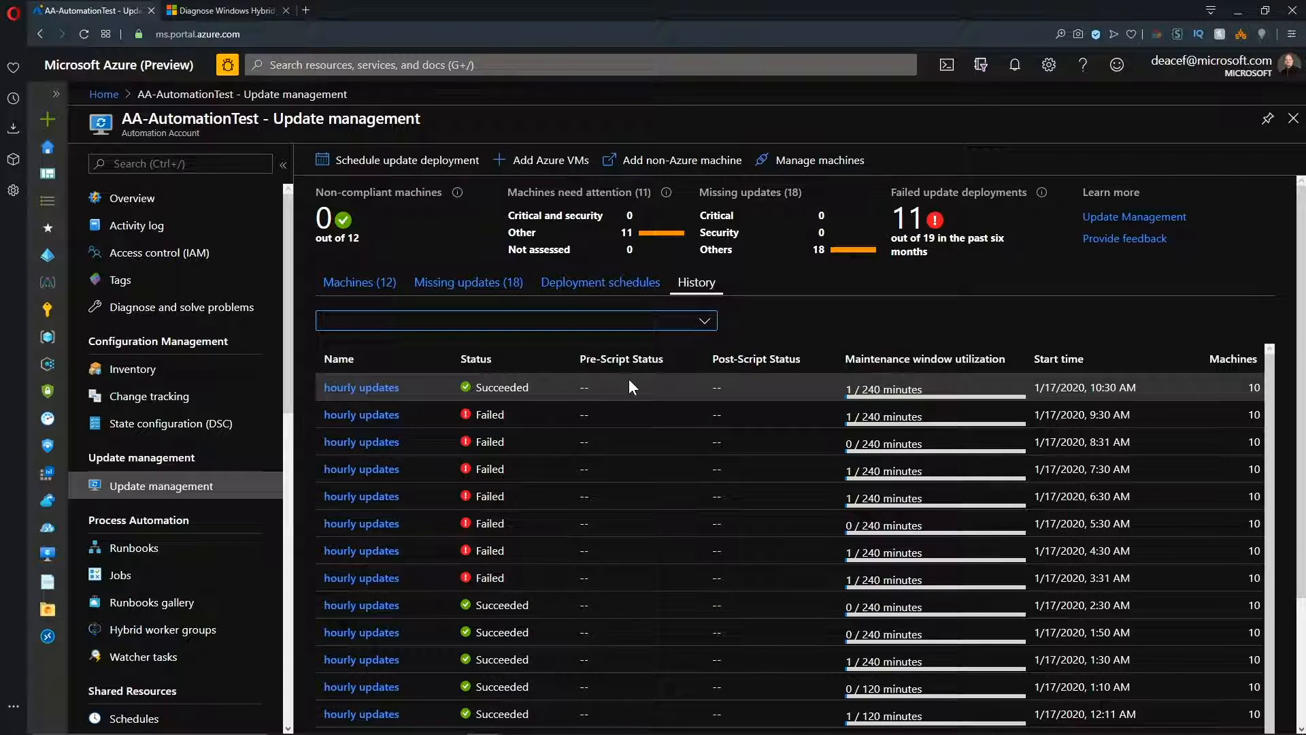
click(702, 323)
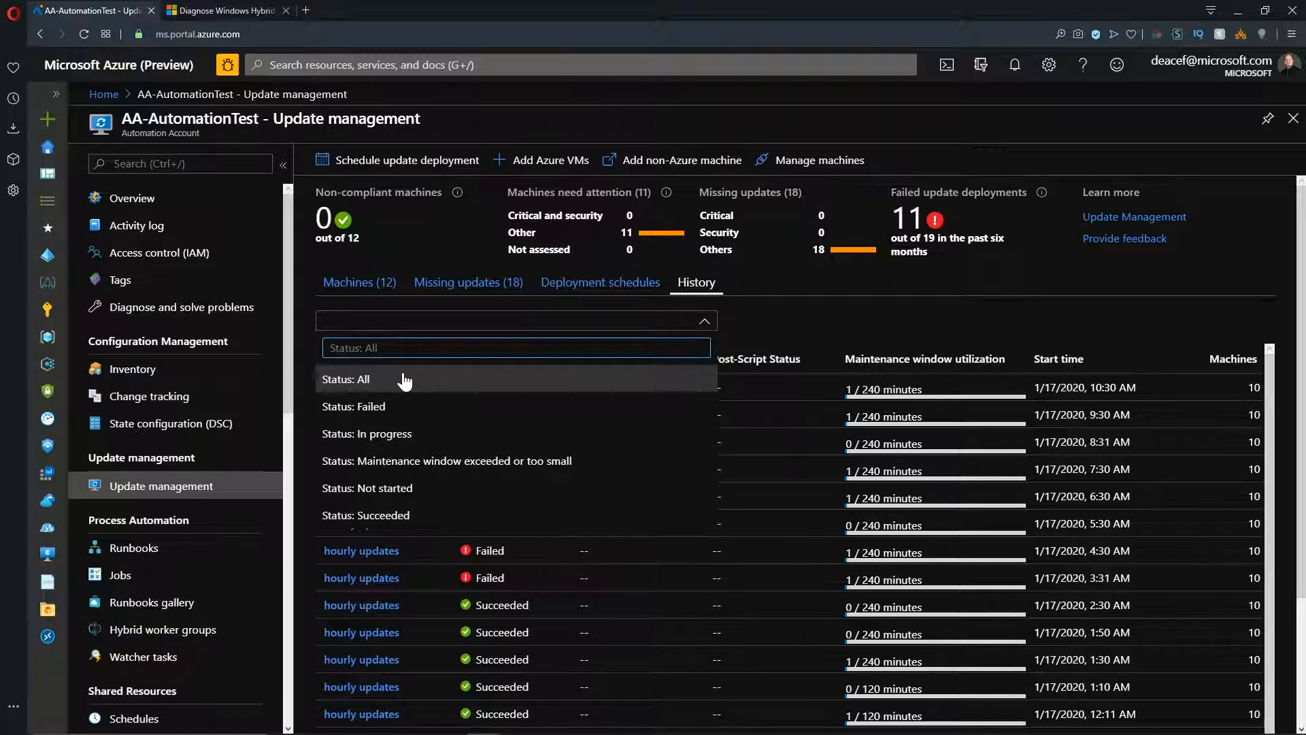
click(378, 514)
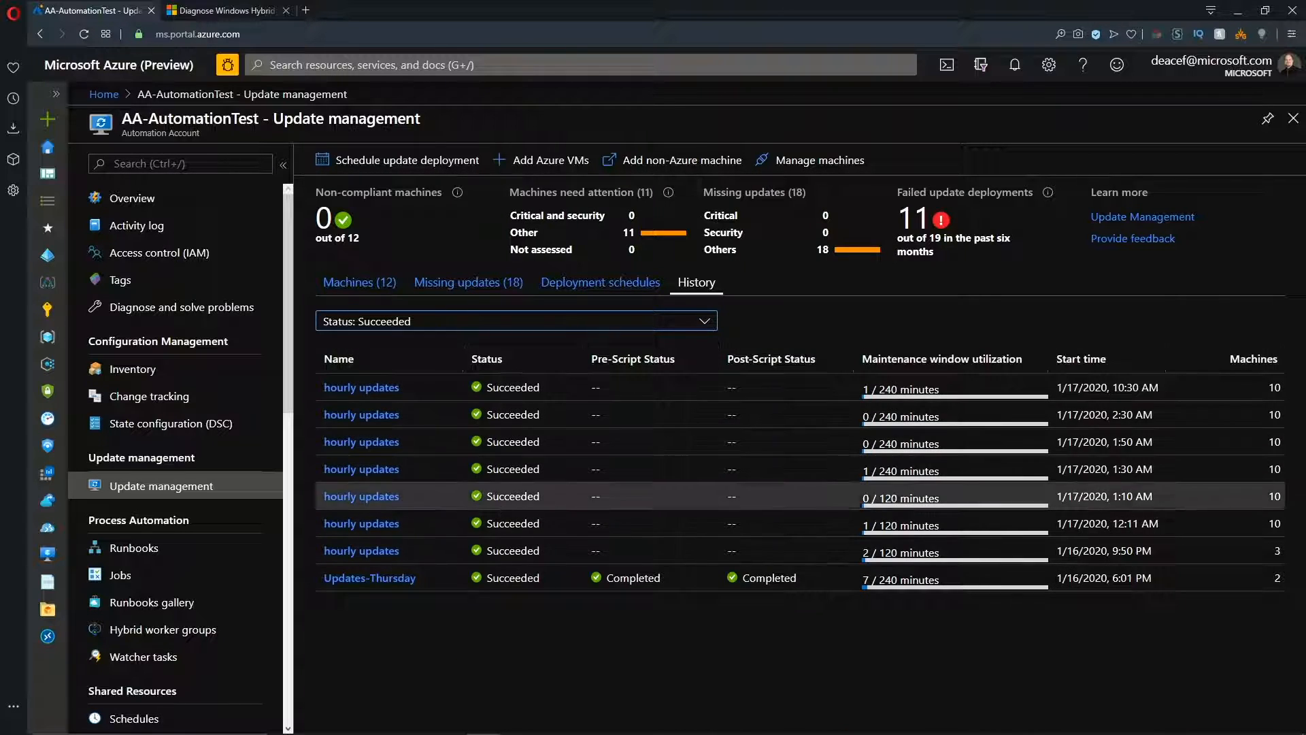
Filter the deployment history to Failed and examine the machine results of the most recent failed hourly updates run.
click(408, 321)
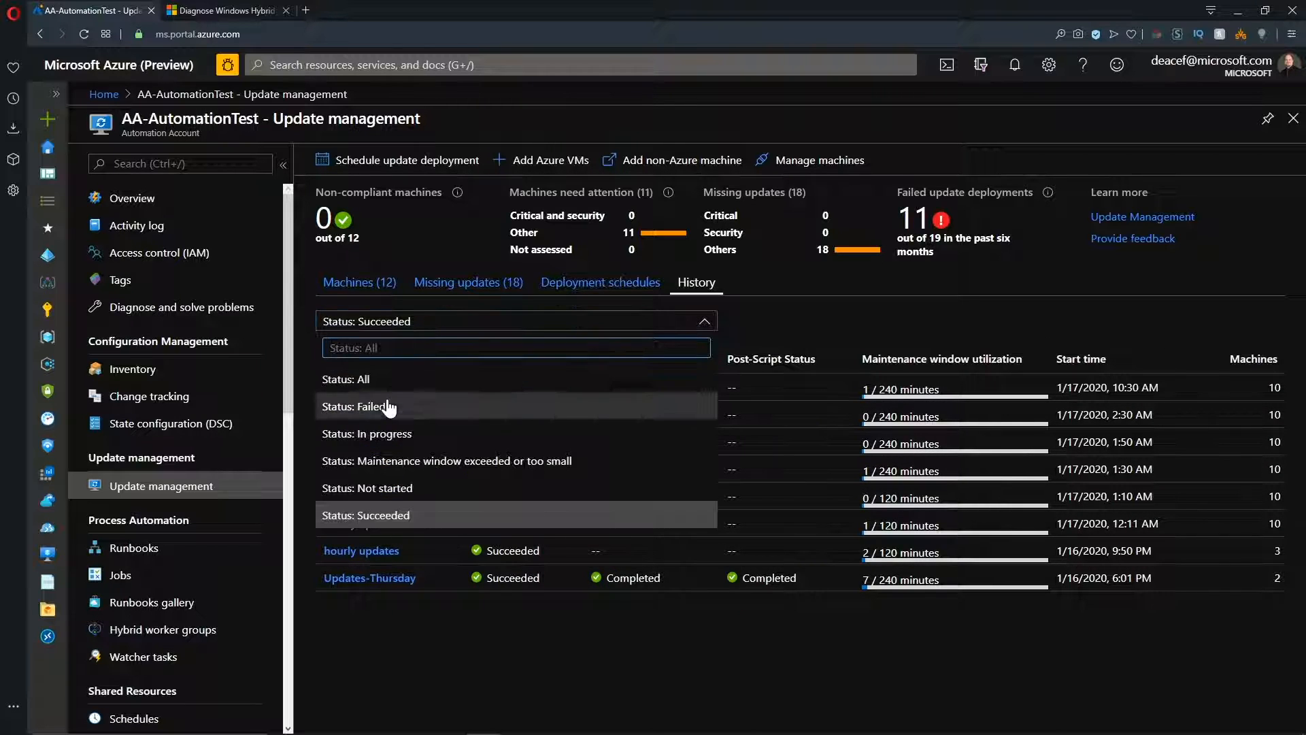
click(378, 409)
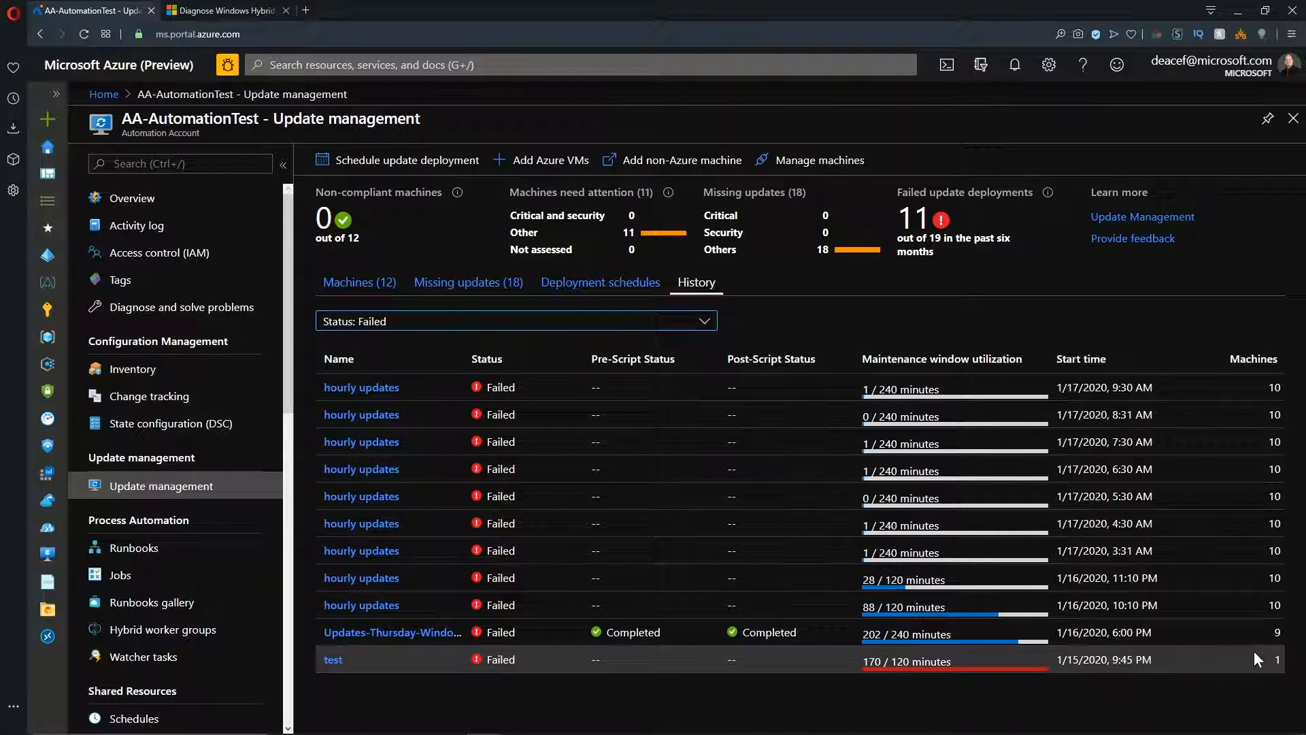
click(361, 389)
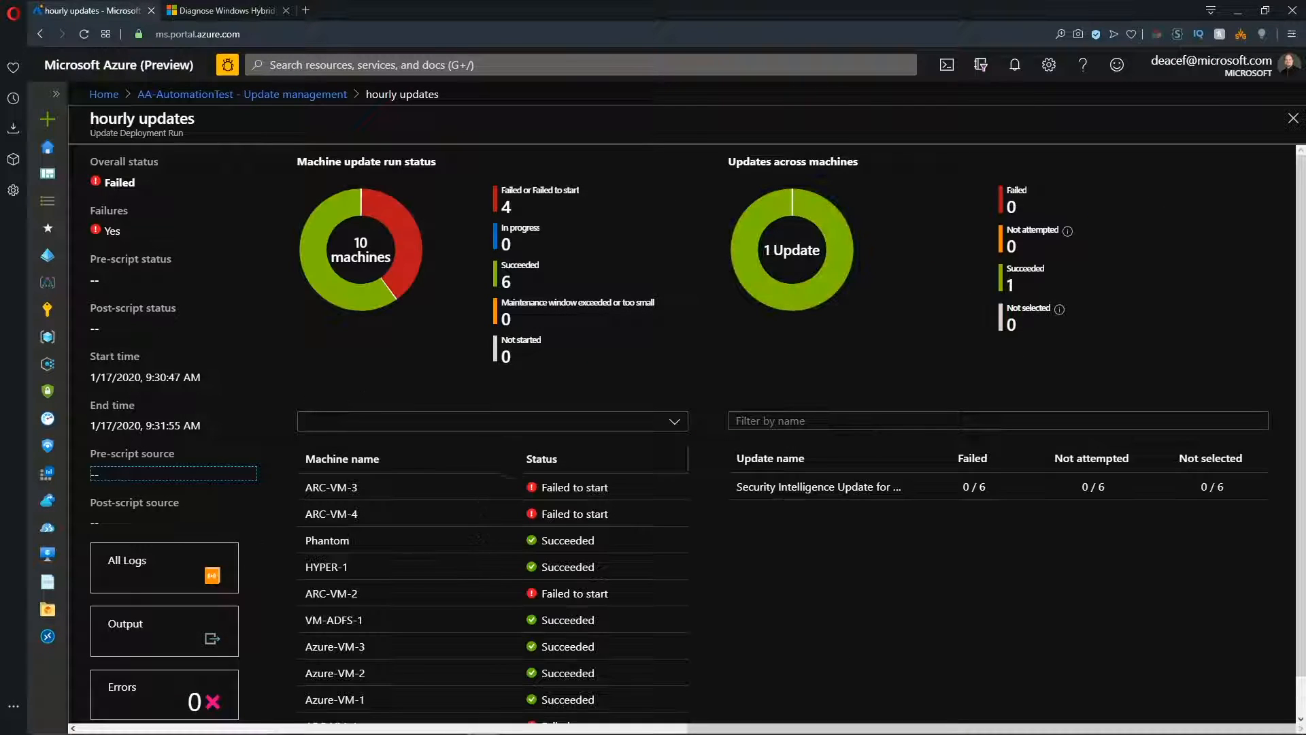
scroll(537, 479, down, 1)
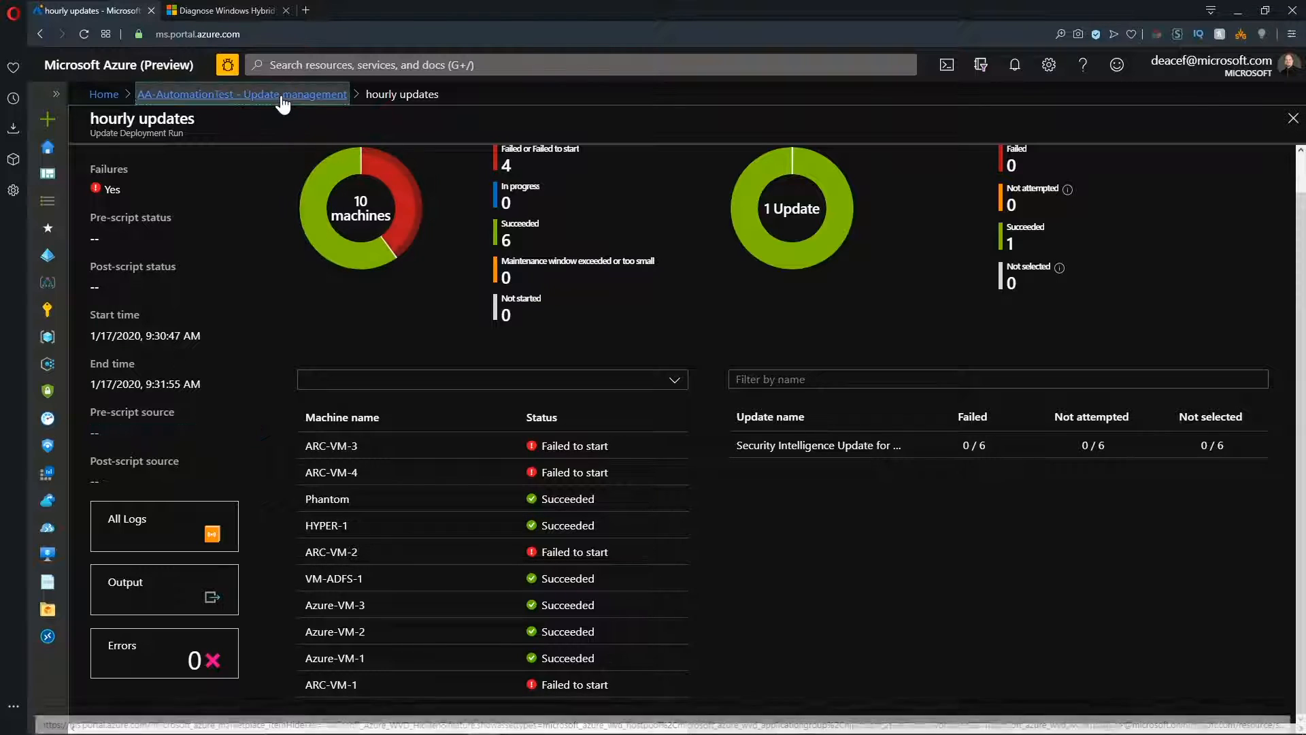
click(242, 93)
Filter the history back to Succeeded and examine the machine results of the most recent successful hourly updates run.
click(401, 322)
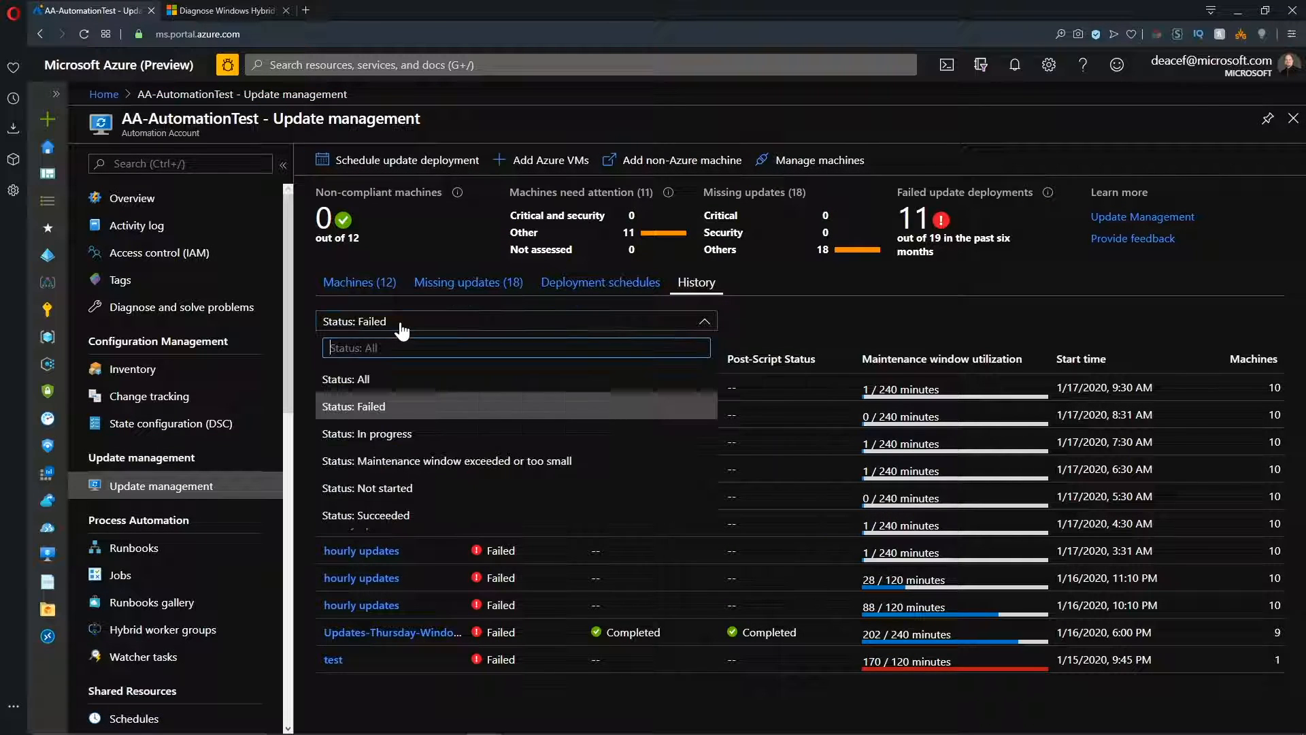
click(381, 515)
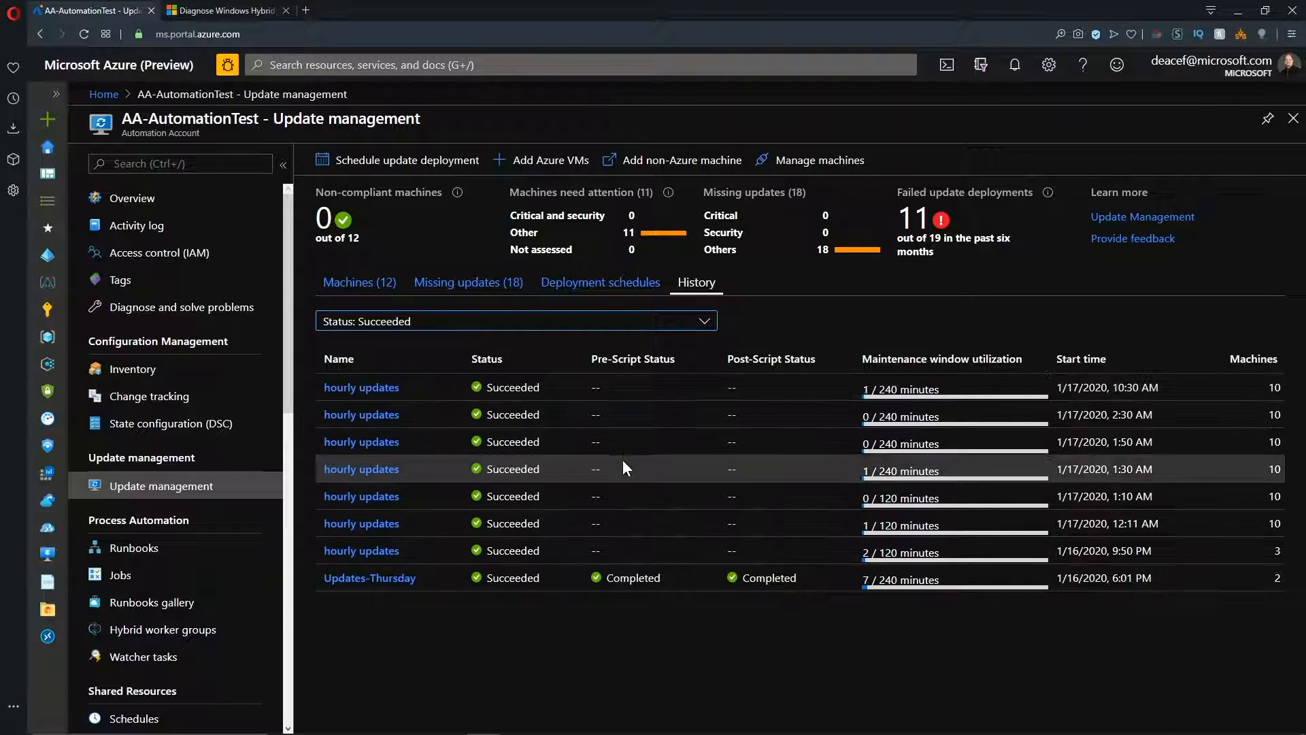
click(361, 387)
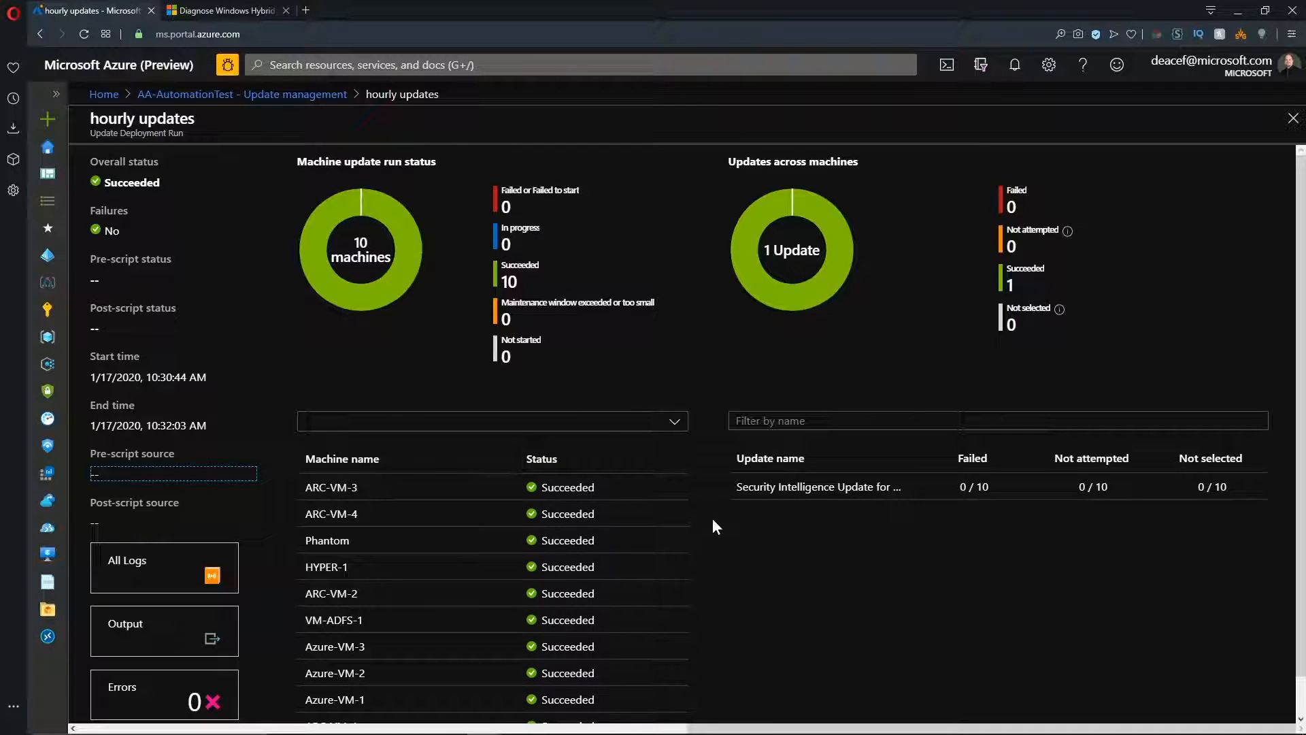
scroll(721, 544, down, 1)
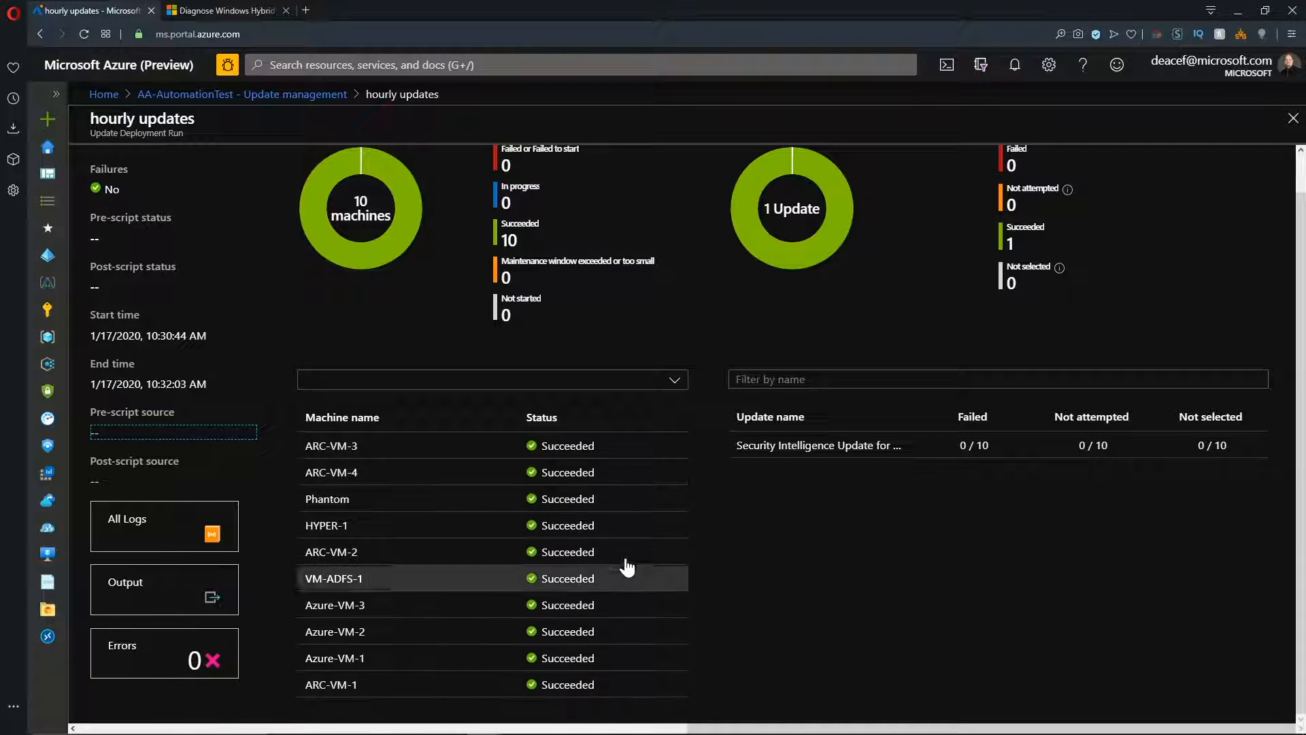
scroll(630, 533, up, 1)
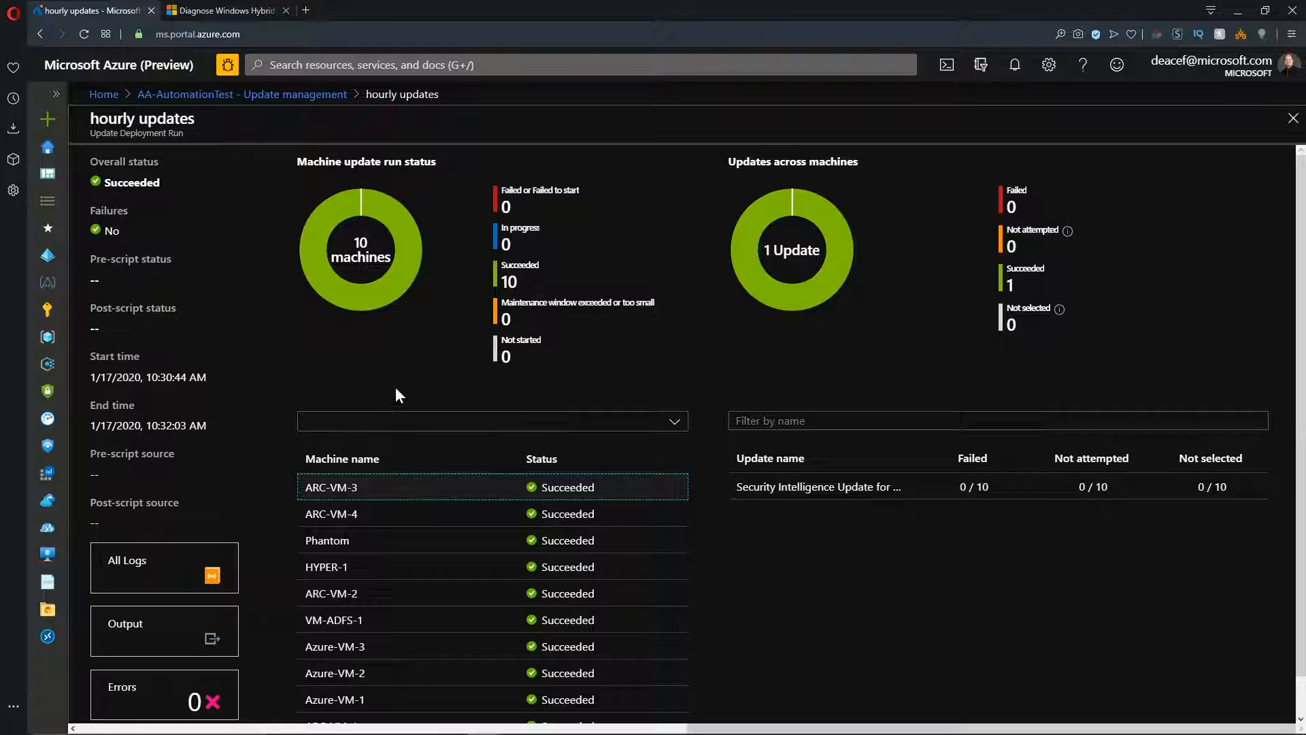
Go to the Update Management dashboard and open the System Update Assessment details for the Windows and Linux computers.
click(332, 493)
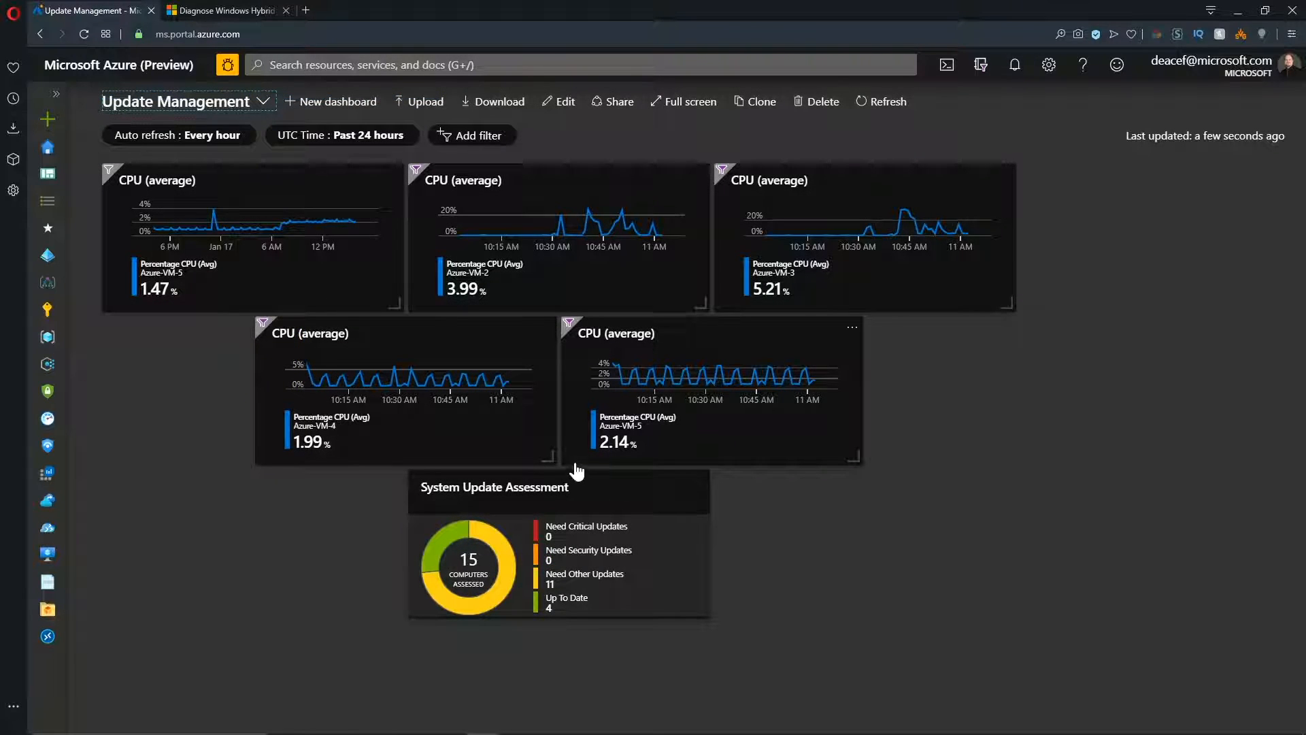
click(604, 506)
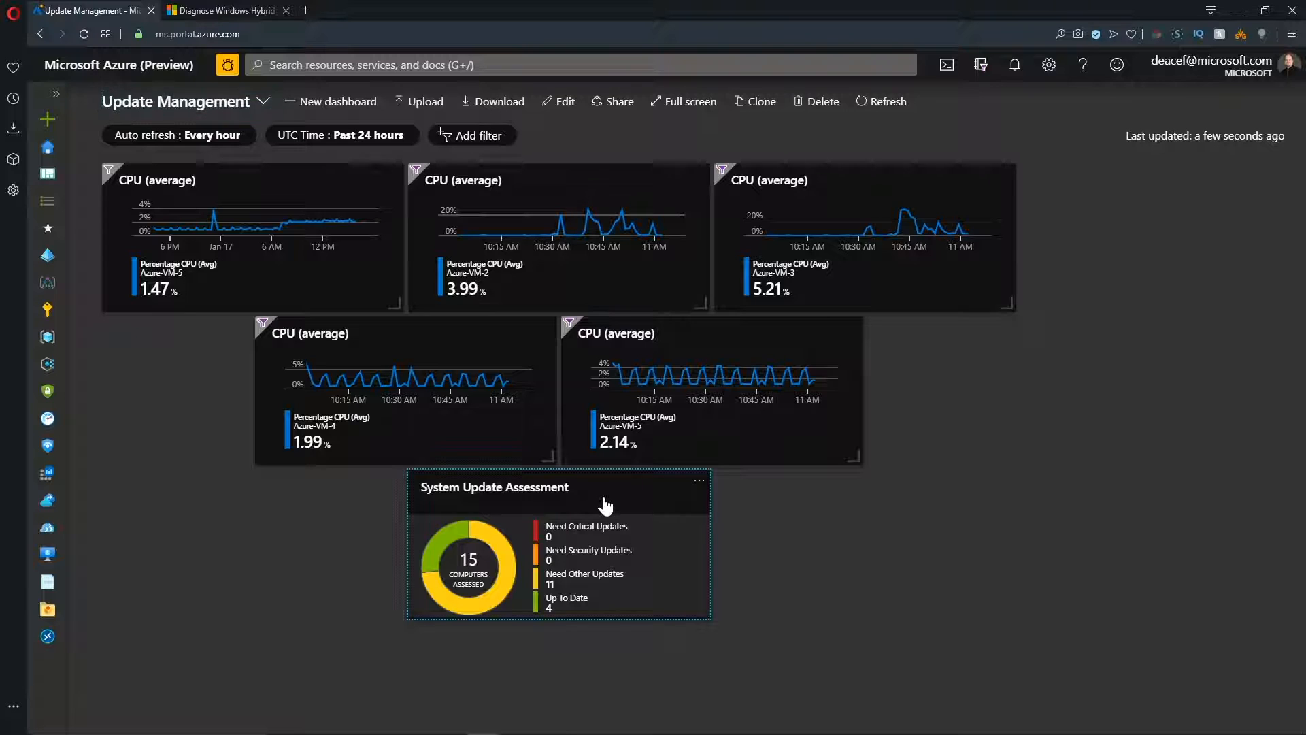
click(664, 560)
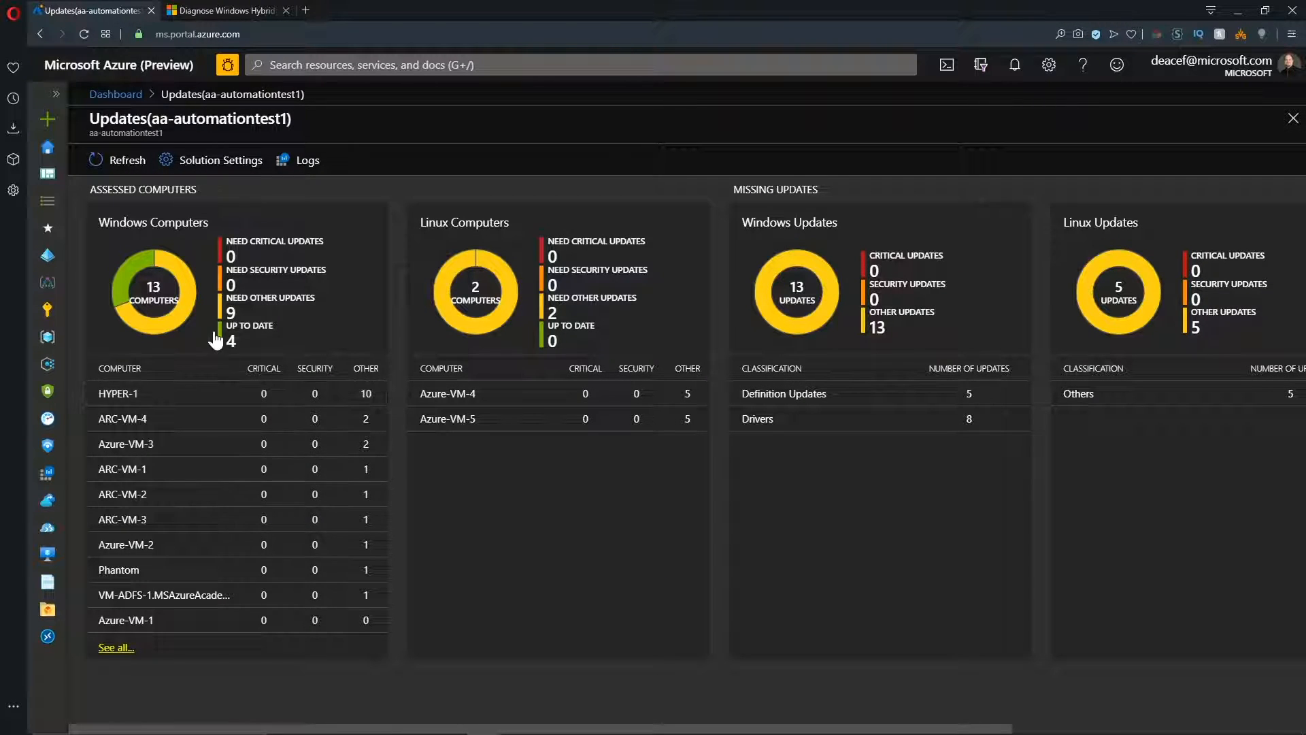